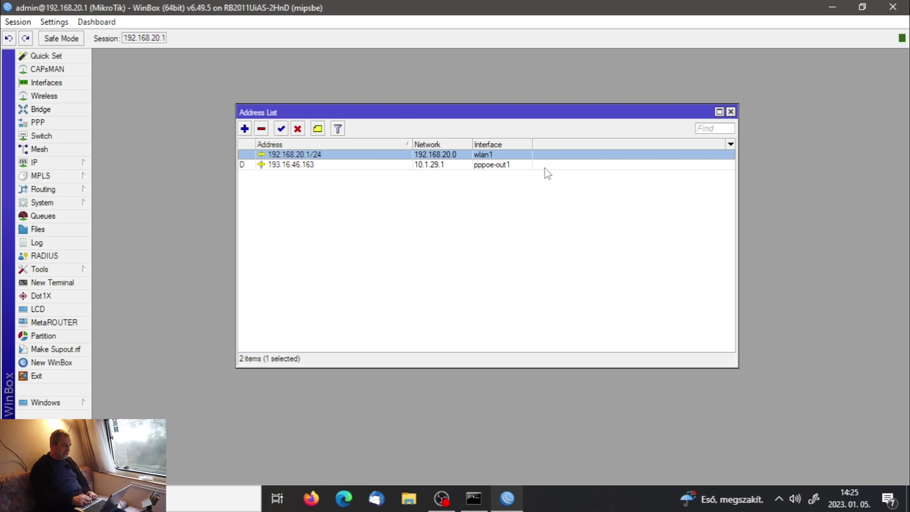
Review the router's interfaces and the IP addresses assigned to wlan1 and pppoe-out1, closing both lists when finished.
click(45, 83)
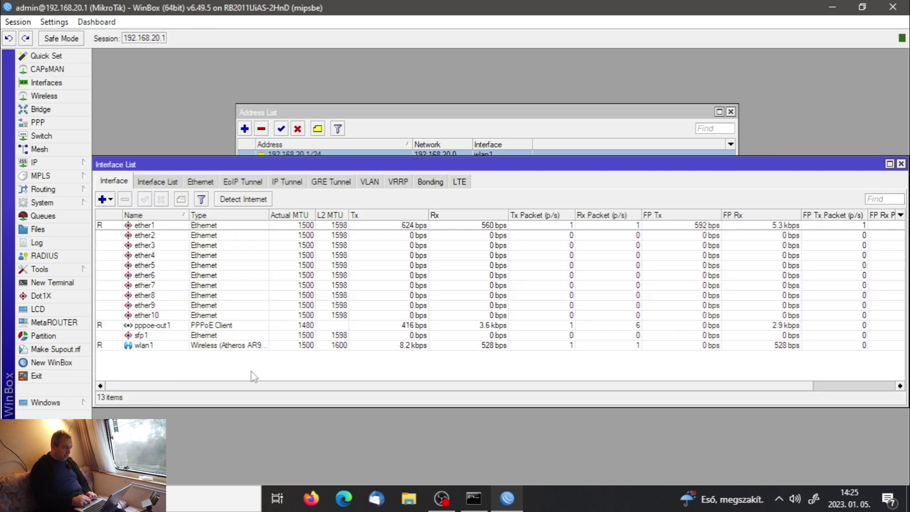
click(209, 347)
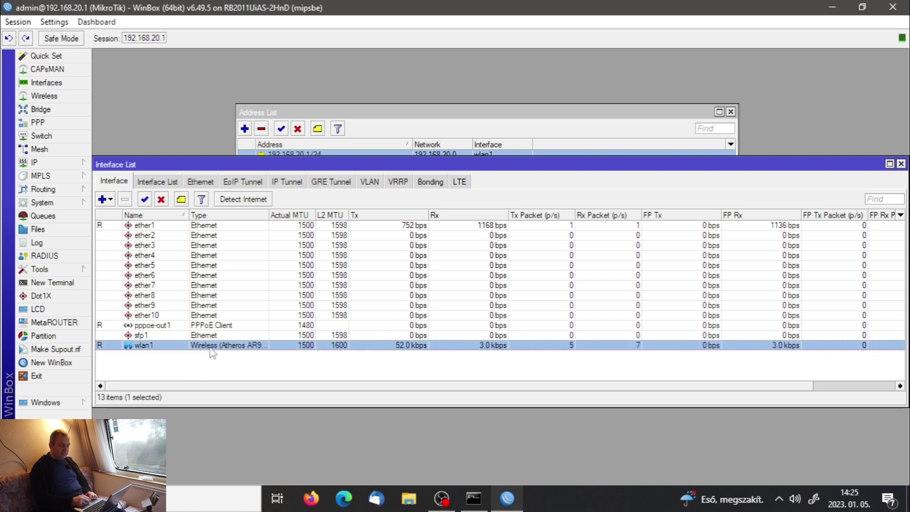
click(684, 257)
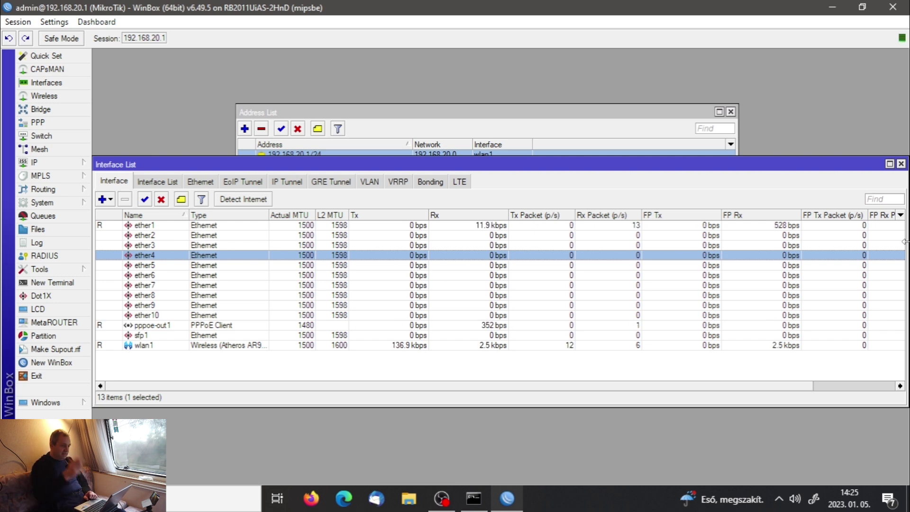
click(605, 123)
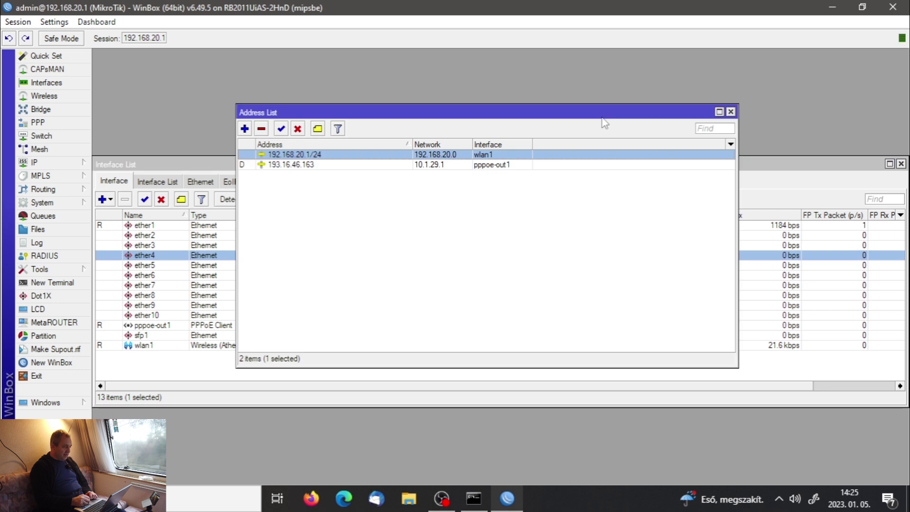
click(420, 166)
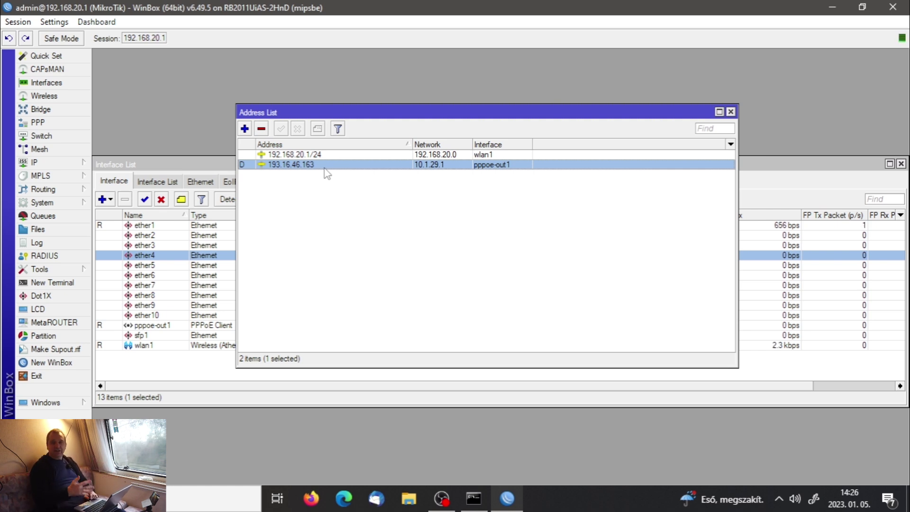
click(731, 112)
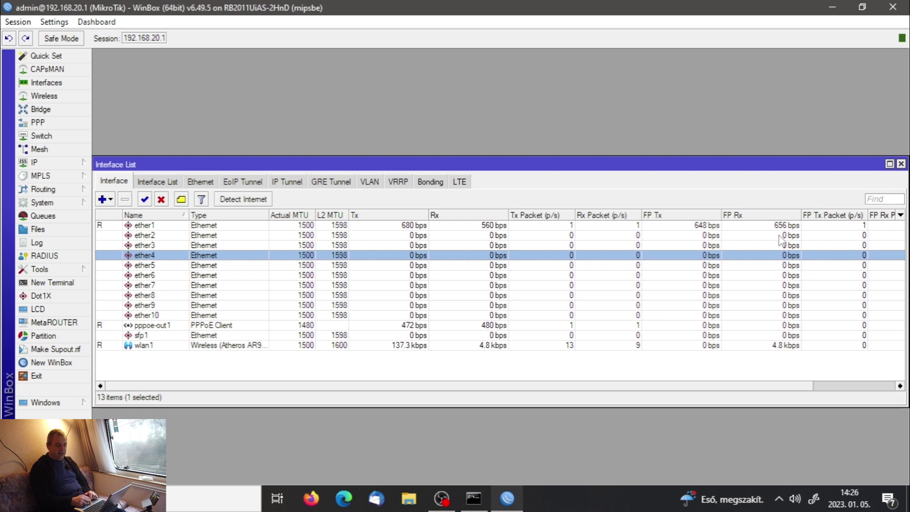
click(901, 164)
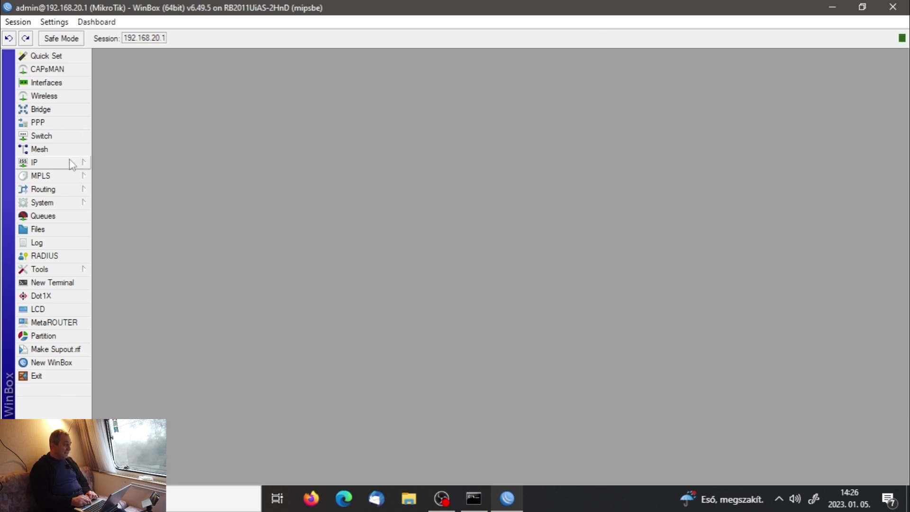
Reopen the router's IP address list for a brief check and close it again.
click(46, 167)
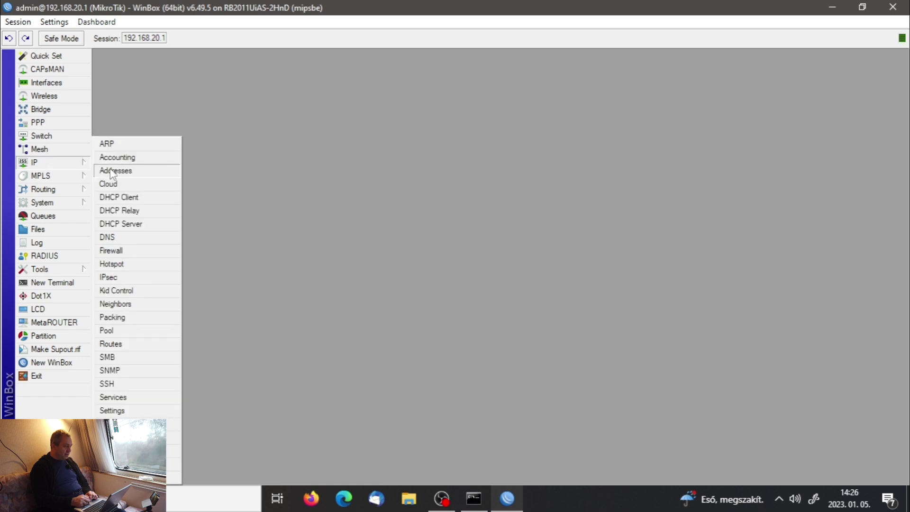
click(116, 171)
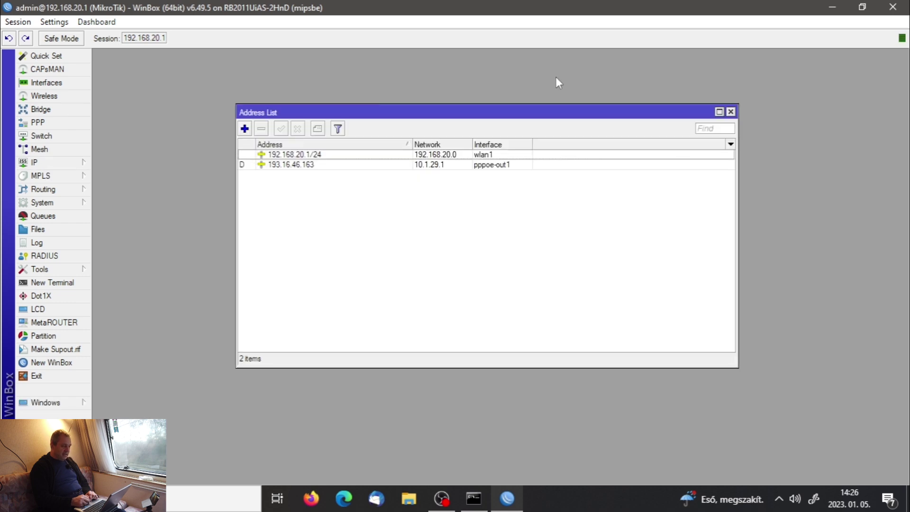
click(731, 112)
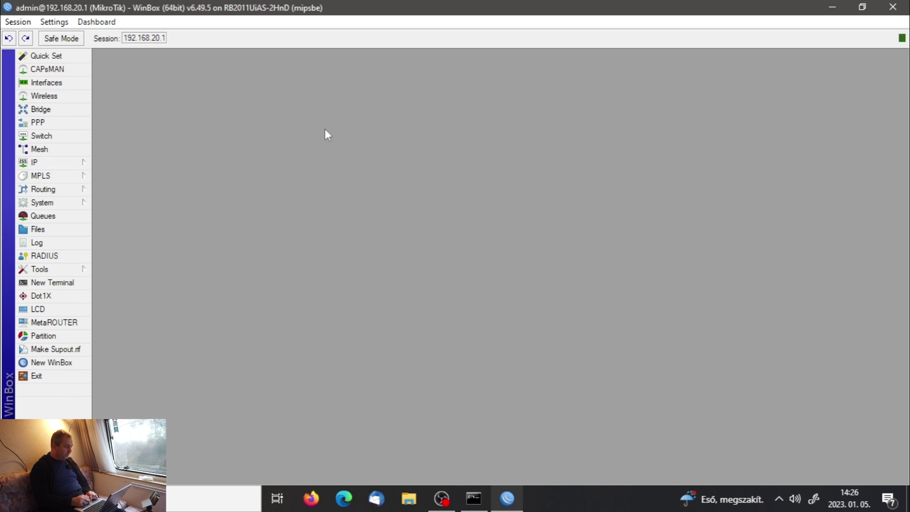
Open the firewall filter rules and look through the disabled forward-chain rules.
click(48, 165)
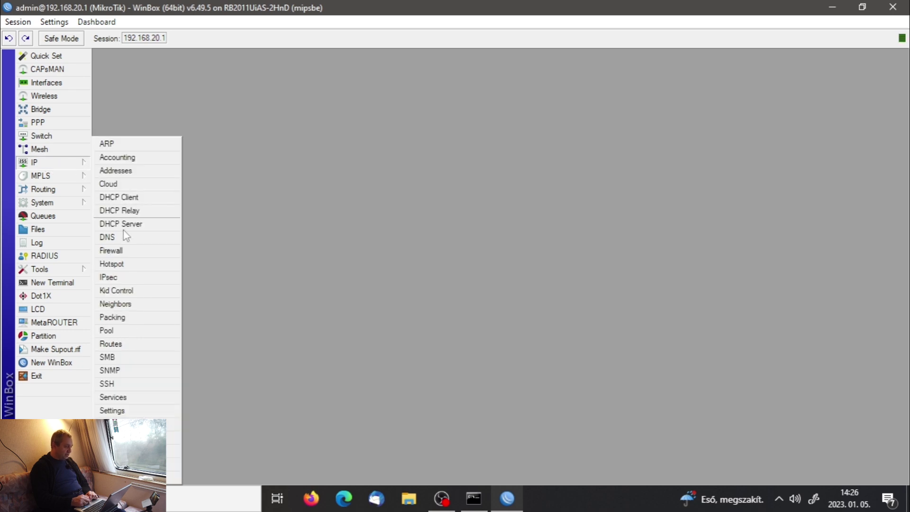
click(127, 252)
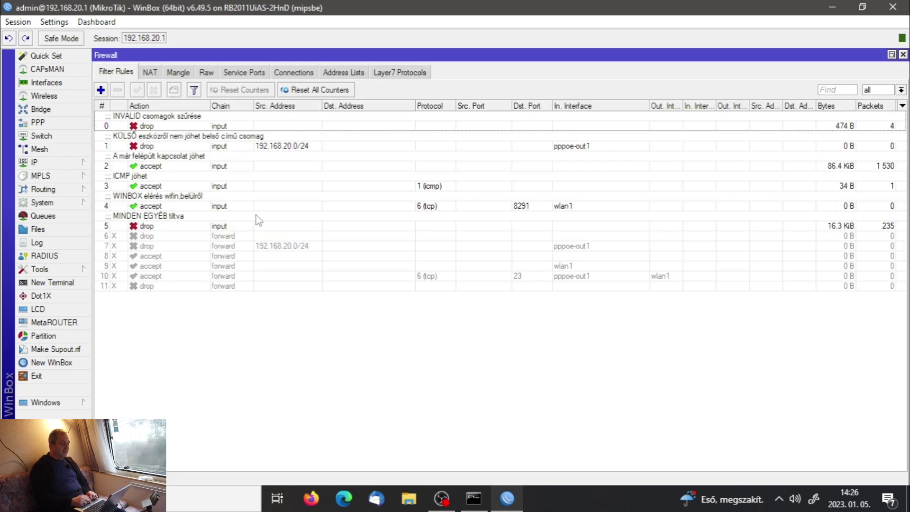
click(238, 246)
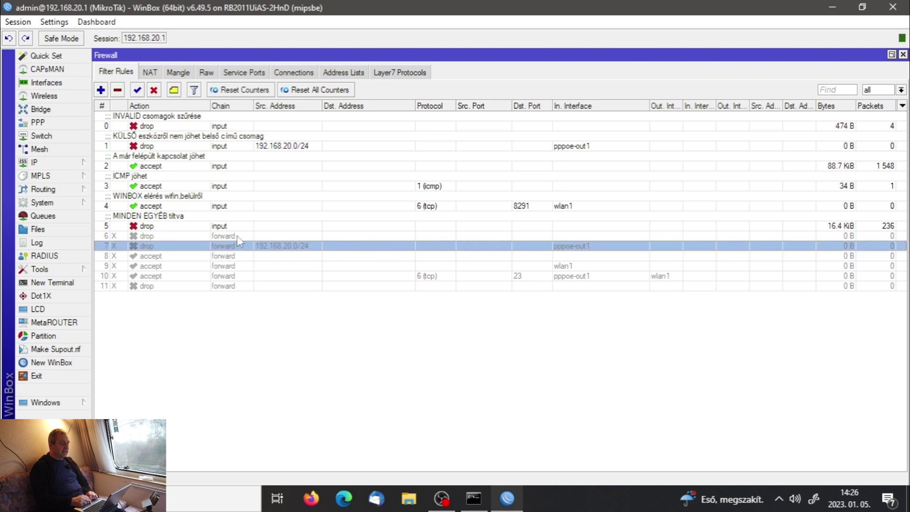
click(238, 237)
click(237, 257)
click(235, 276)
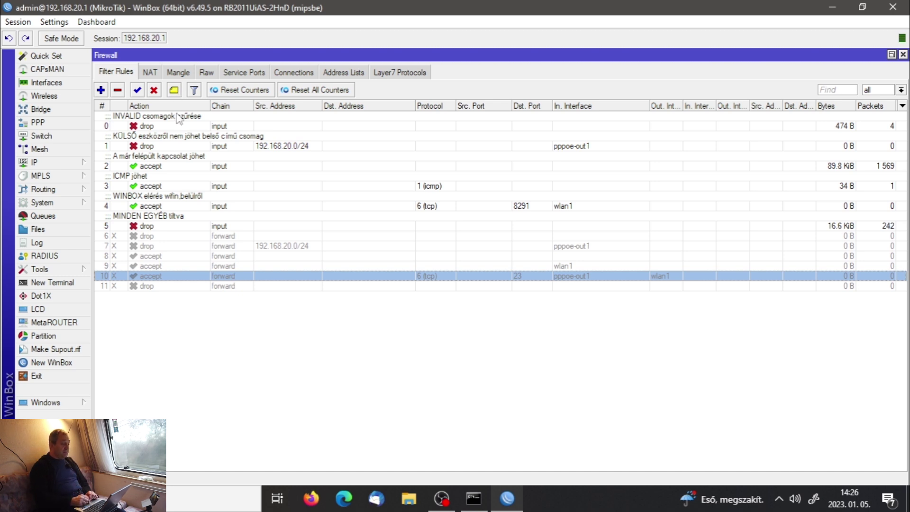
Inspect the connection state and action of the input rule that filters invalid packets, closing it without changes.
click(179, 125)
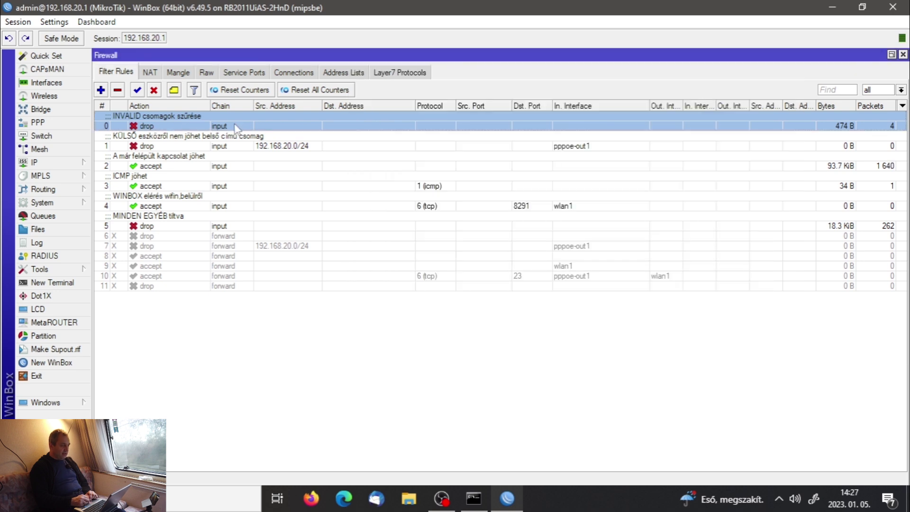
double_click(235, 127)
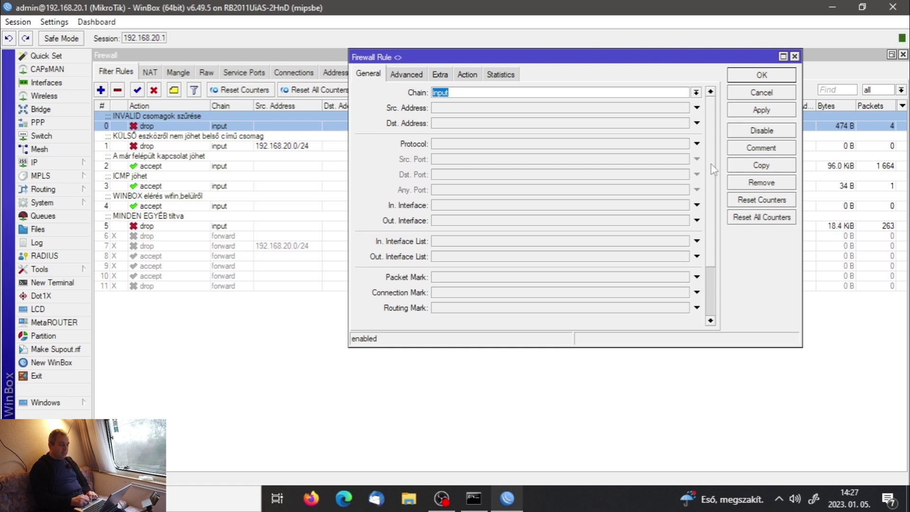
scroll(714, 169, down, 3)
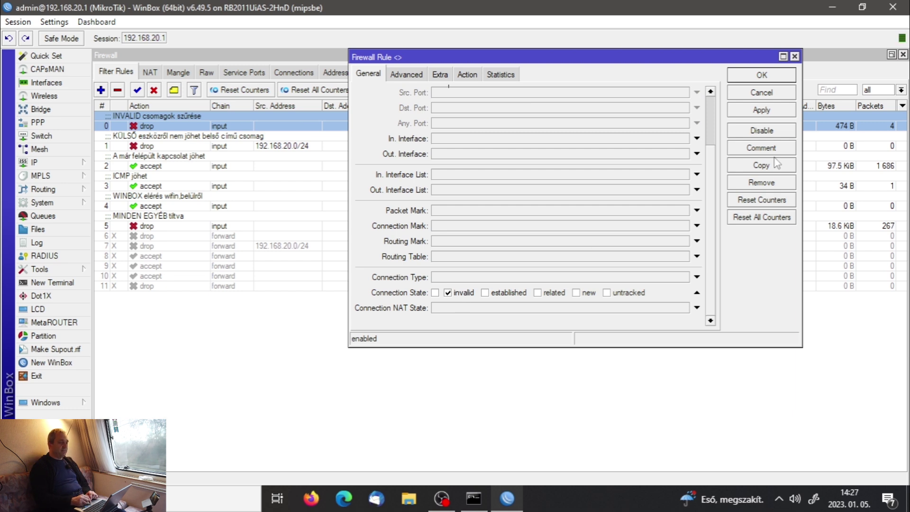
click(467, 74)
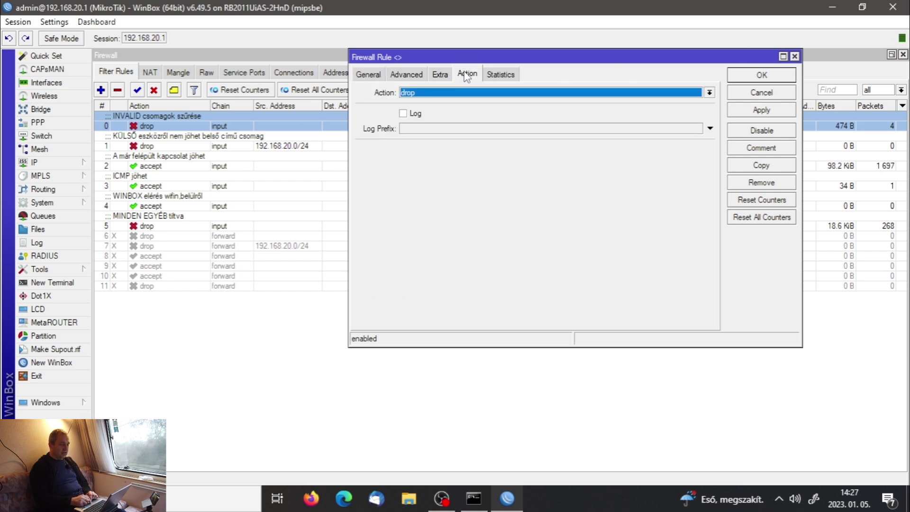
click(751, 95)
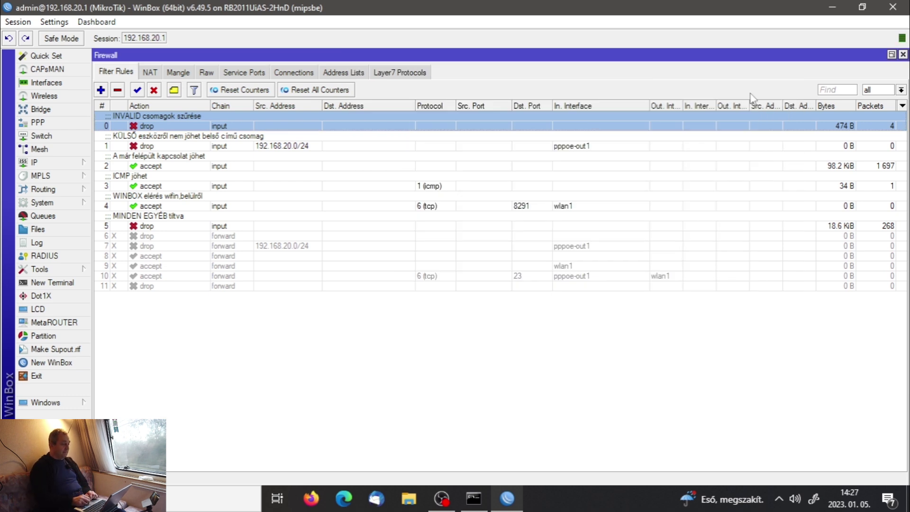
Inspect the source address, incoming interface and action of the input rule dropping internal-addressed packets from outside, closing it without changes.
click(371, 146)
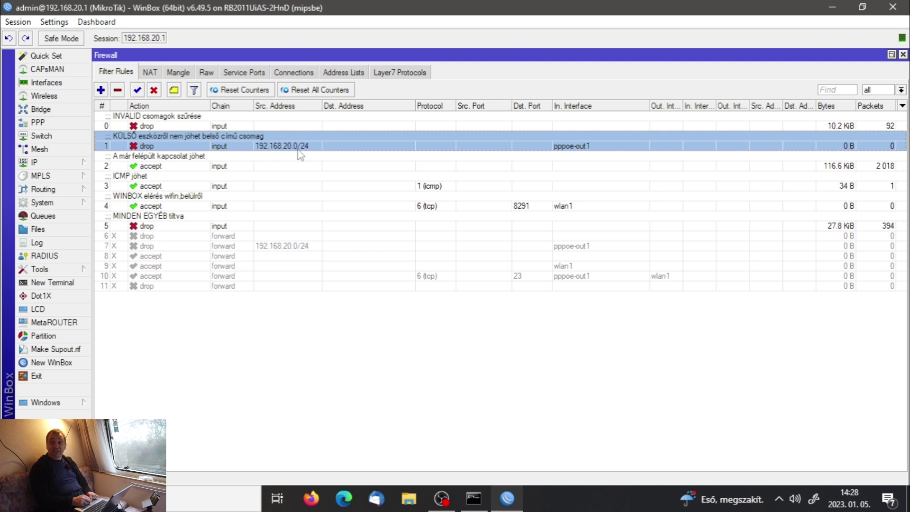
mouse_move(298, 153)
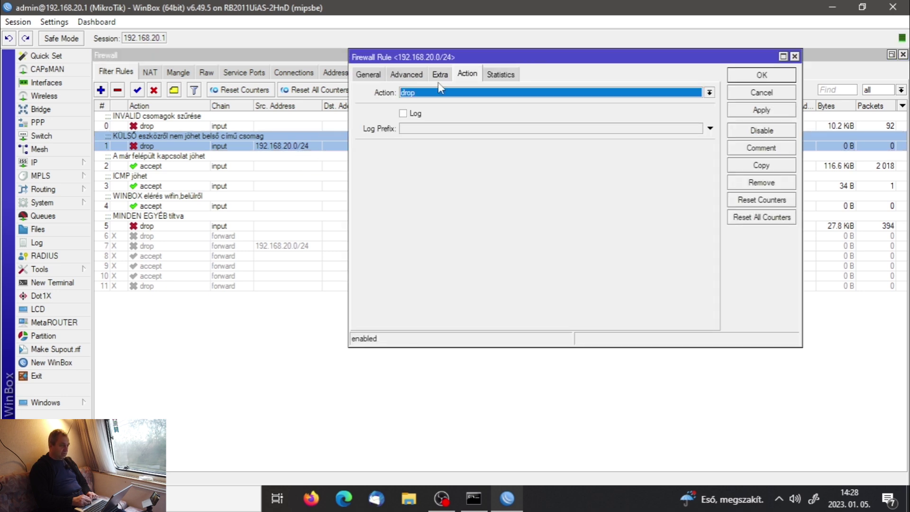
click(366, 74)
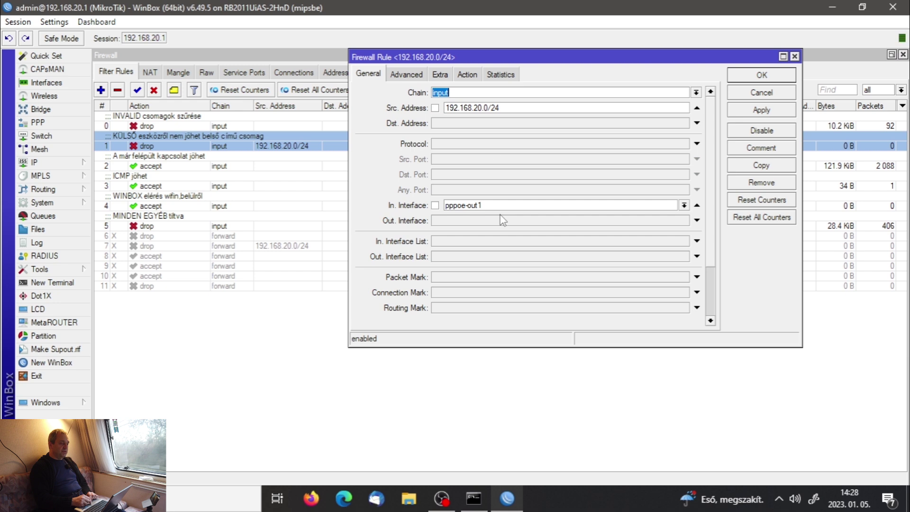
click(468, 74)
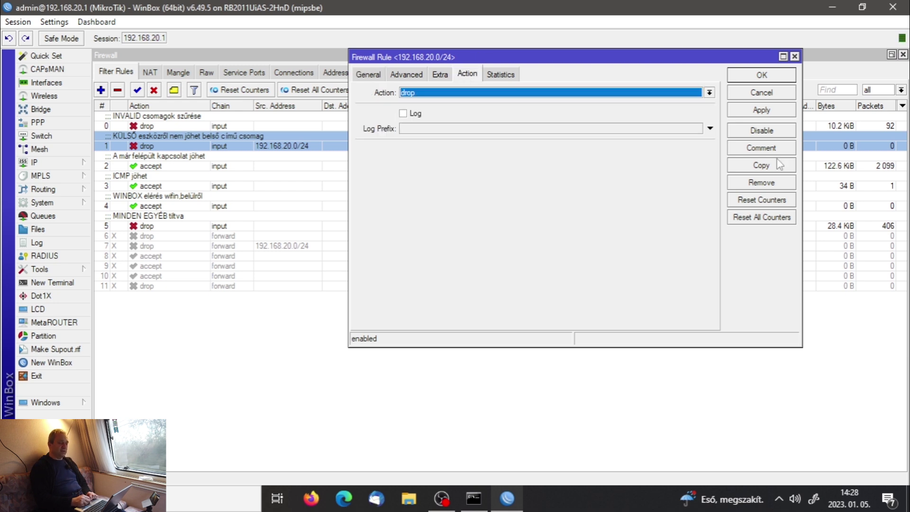
click(775, 95)
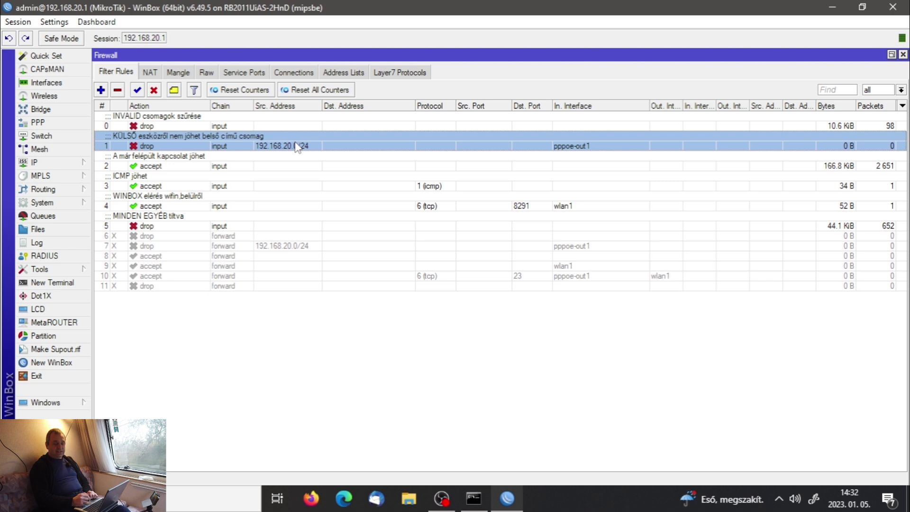
mouse_move(296, 147)
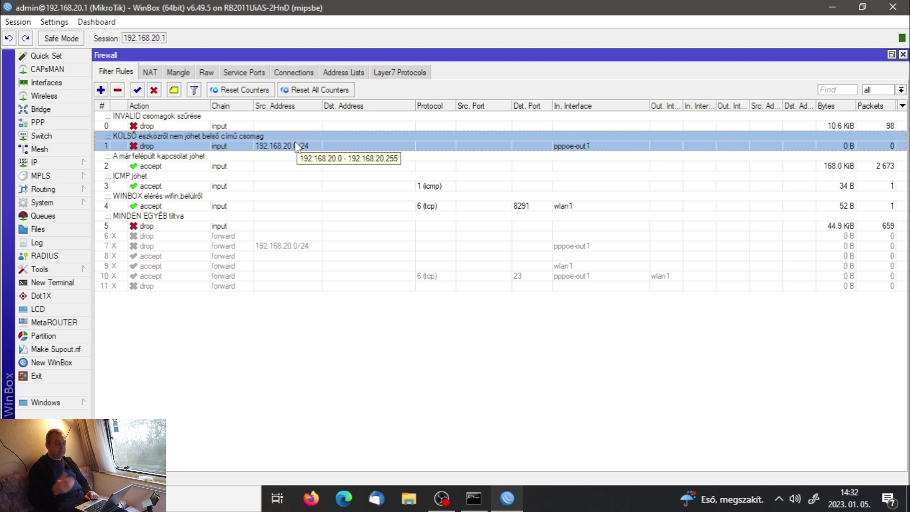
Start a new firewall filter rule on the input chain with wlan1 as the incoming interface.
click(101, 89)
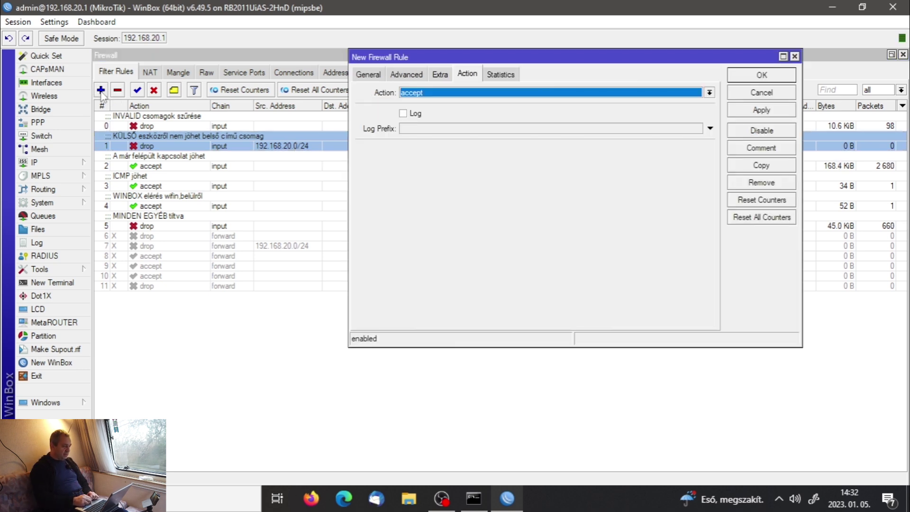
click(371, 75)
click(697, 93)
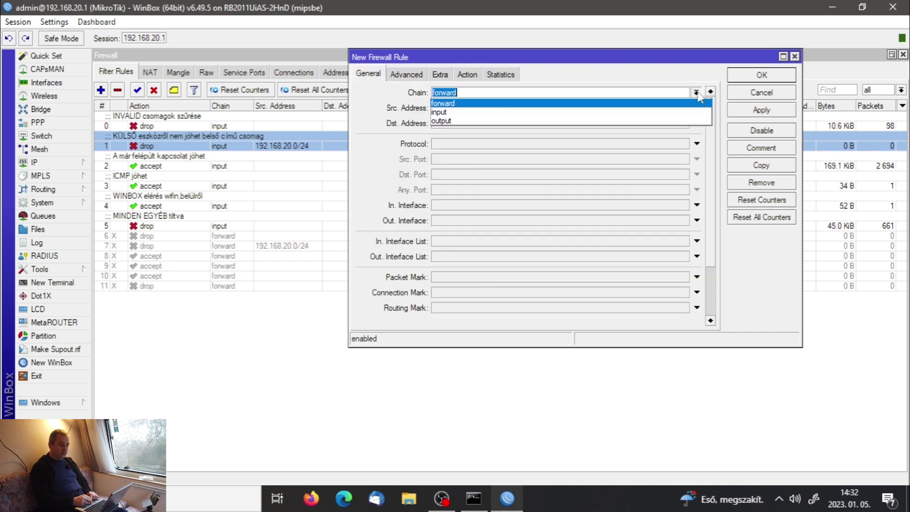
click(674, 112)
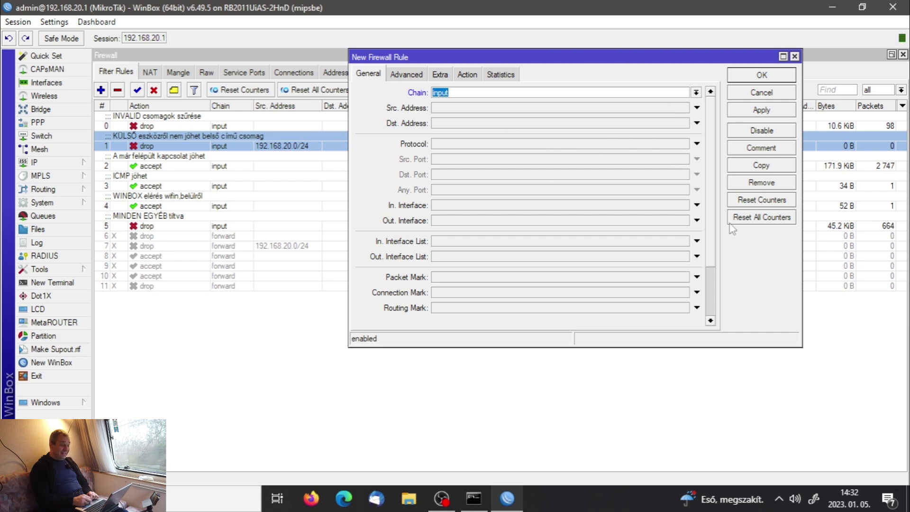
click(697, 205)
click(685, 205)
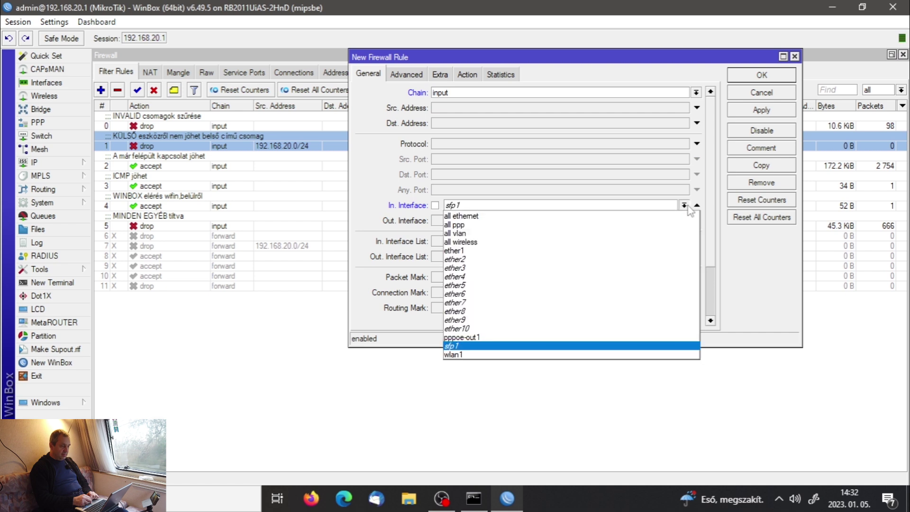
click(640, 355)
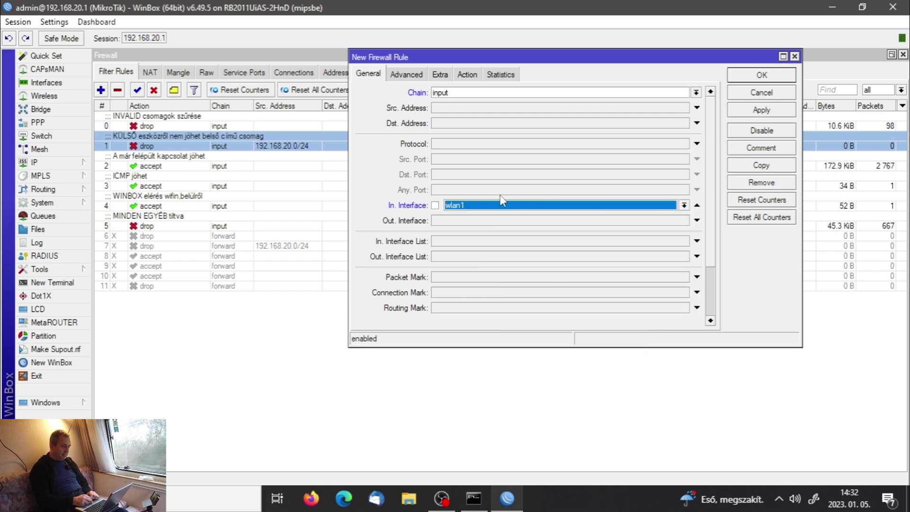
Set the new rule's source address to 192.168.20.0/24 and negate the match.
click(468, 109)
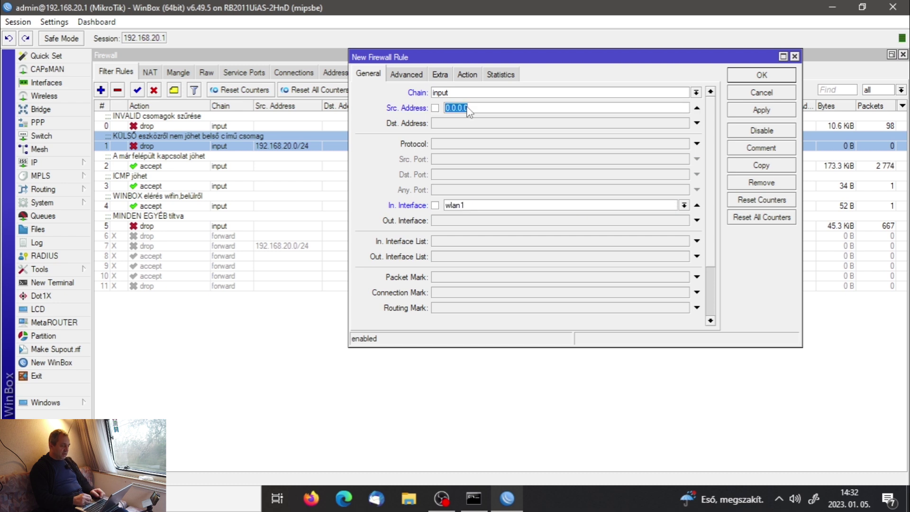
text(192)
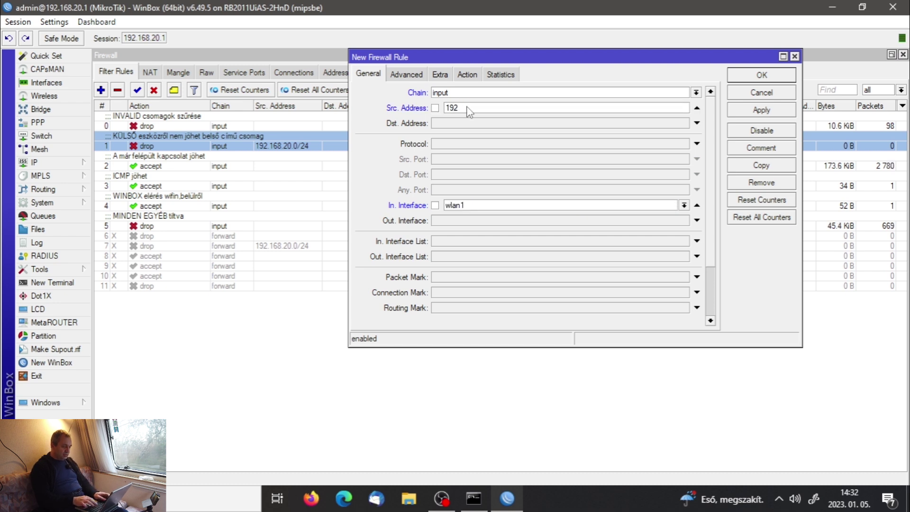
text(.168.20.0)
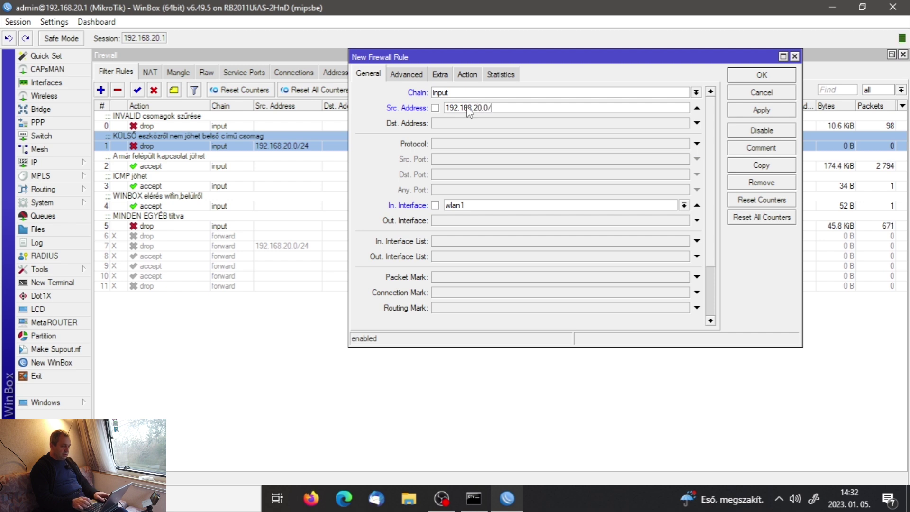
text(/24)
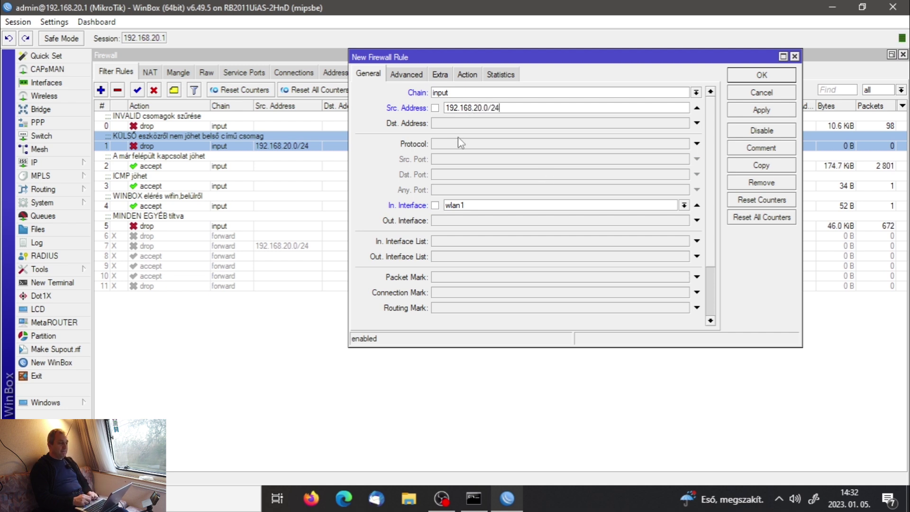
click(435, 109)
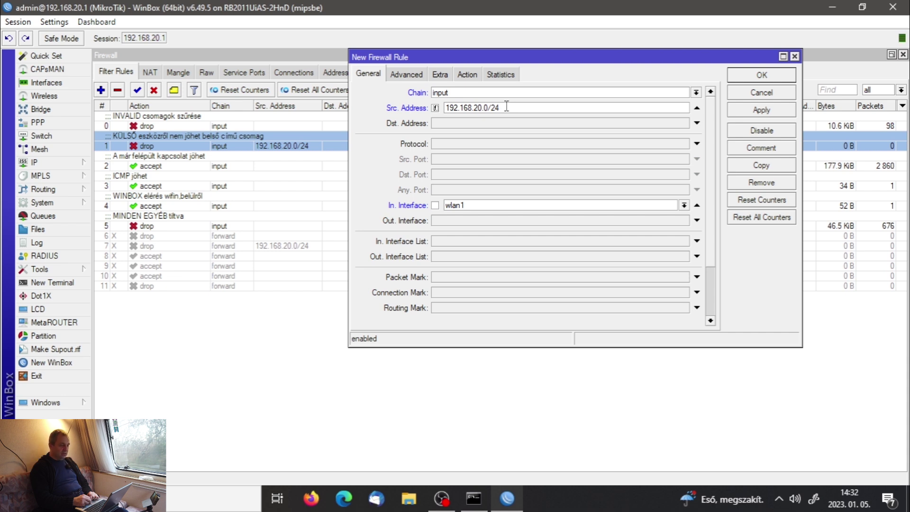
Set the new wlan1 rule's action to drop and save the rule.
click(469, 76)
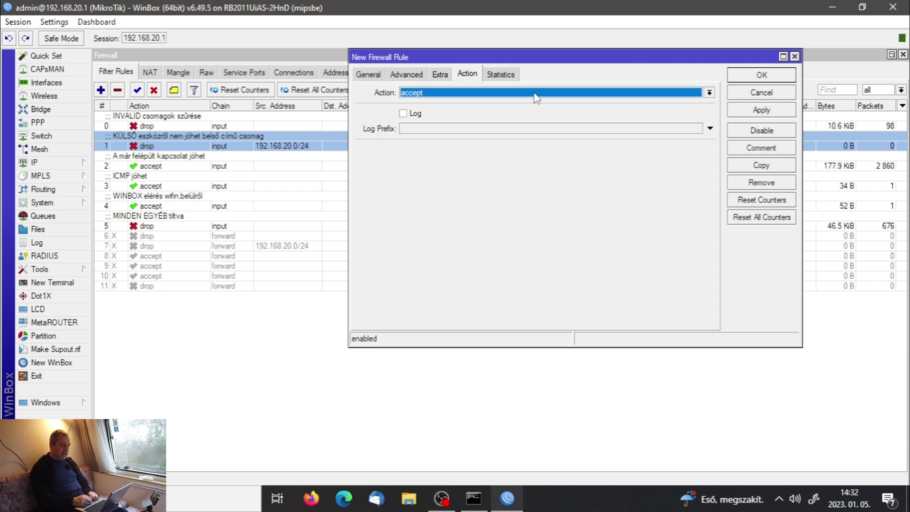
click(536, 94)
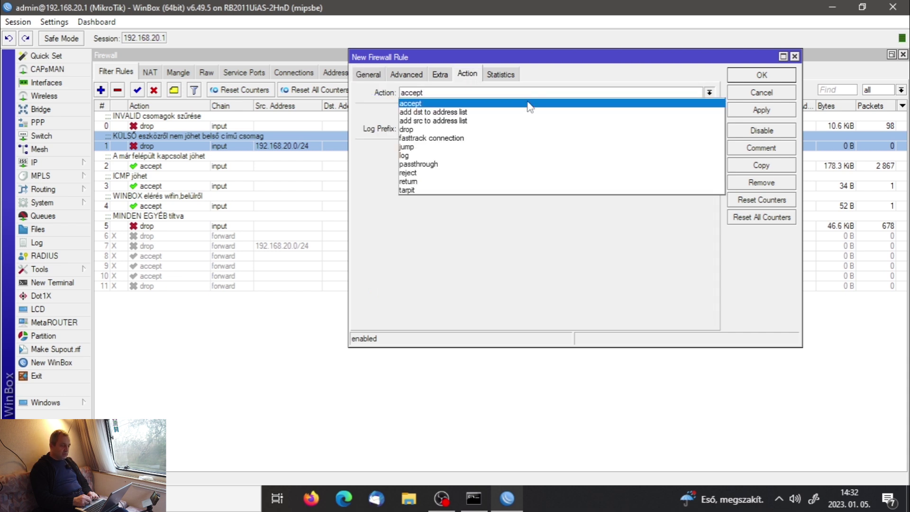
click(519, 129)
click(750, 75)
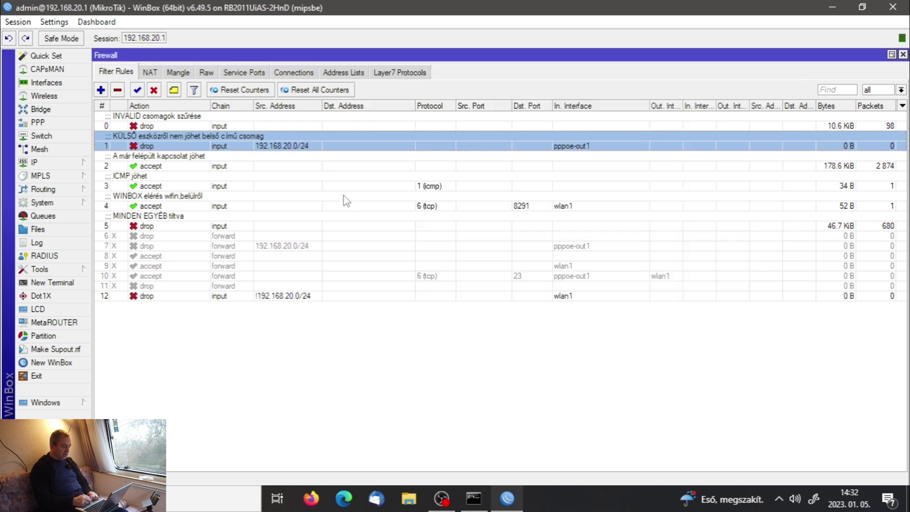
Move the new wlan1 drop rule directly below the pppoe-out1 input drop rule and open its comment for editing.
click(311, 296)
drag(308, 295, 306, 154)
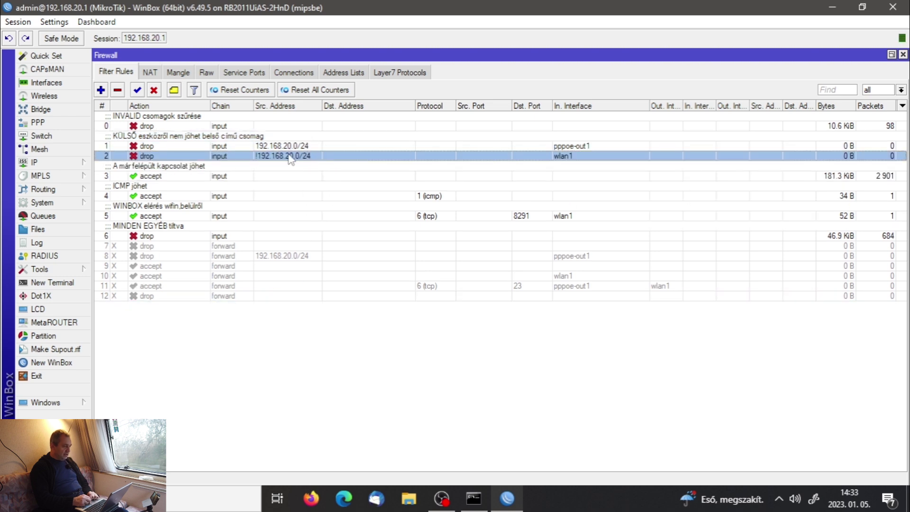
right_click(310, 157)
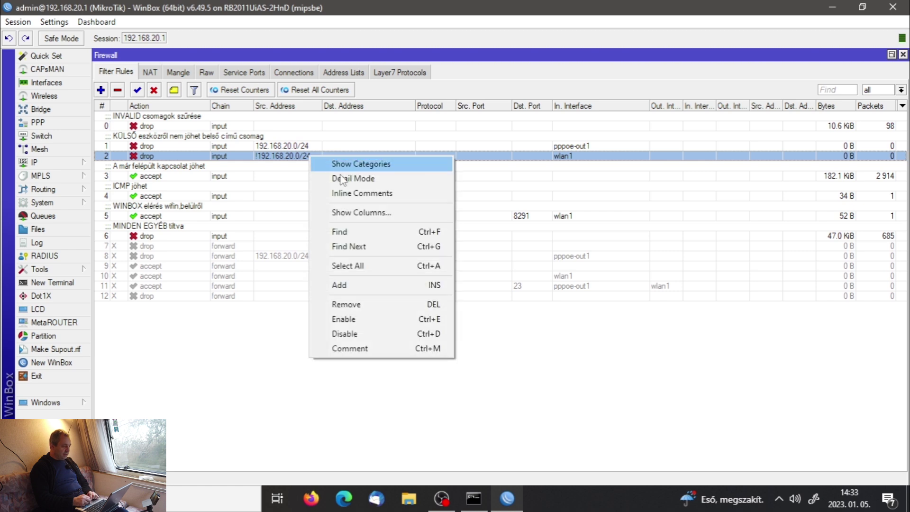
click(373, 348)
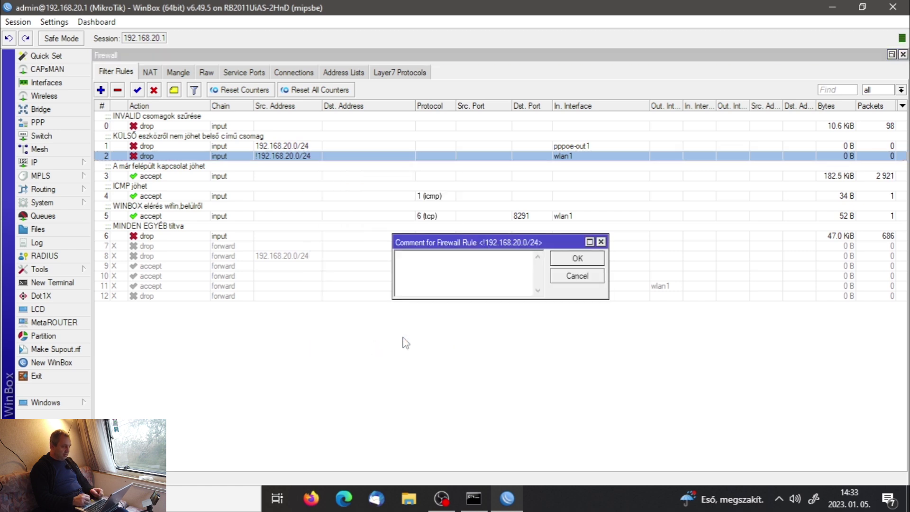
text(Minden ve)
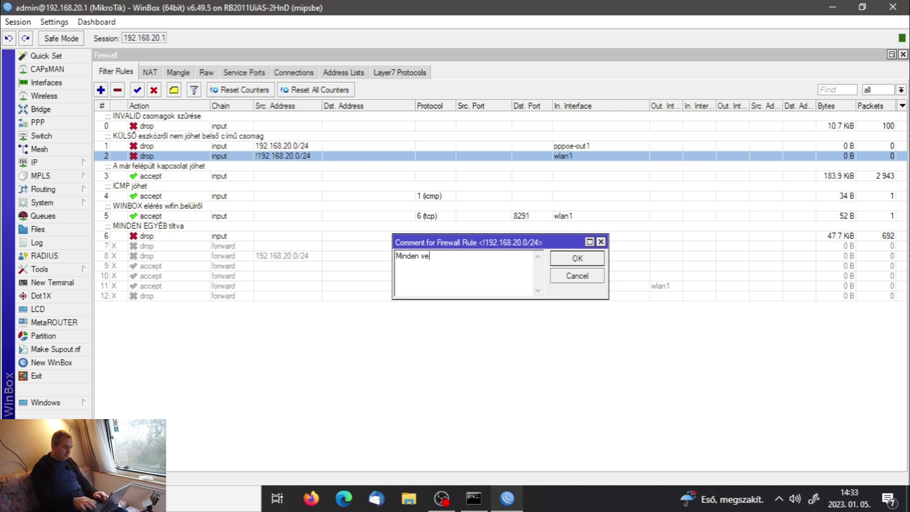
key(BackSpace)
key(BackSpace)
key(BackSpace)
key(BackSpace)
key(BackSpace)
key(BackSpace)
key(BackSpace)
key(BackSpace)
key(BackSpace)
key(BackSpace)
Save "Belső csatolón nem belső háló eldobása" as the wlan1 drop rule's comment.
text(Belső csatolón)
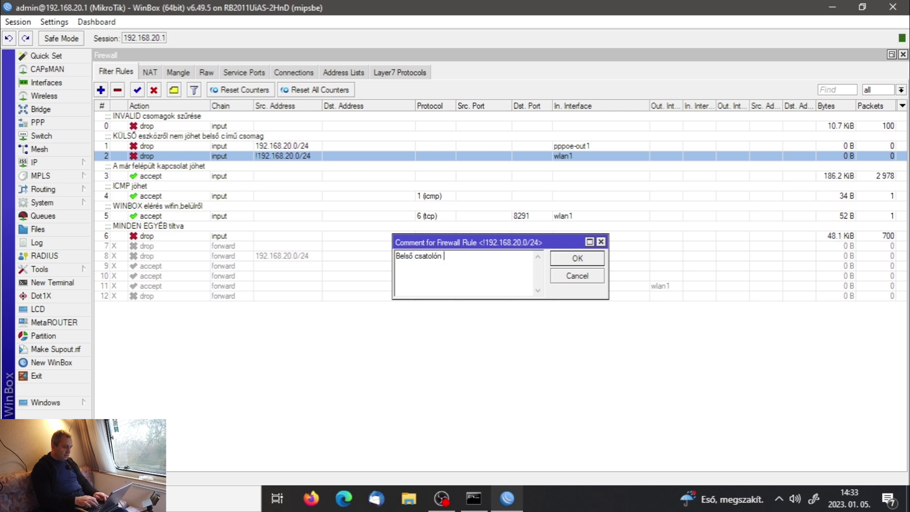
text( nem belső háló eldobása)
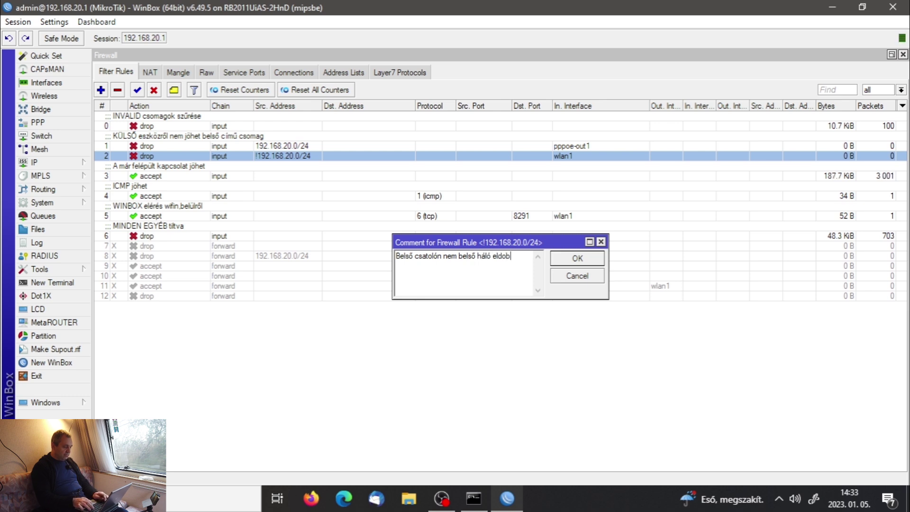
click(591, 261)
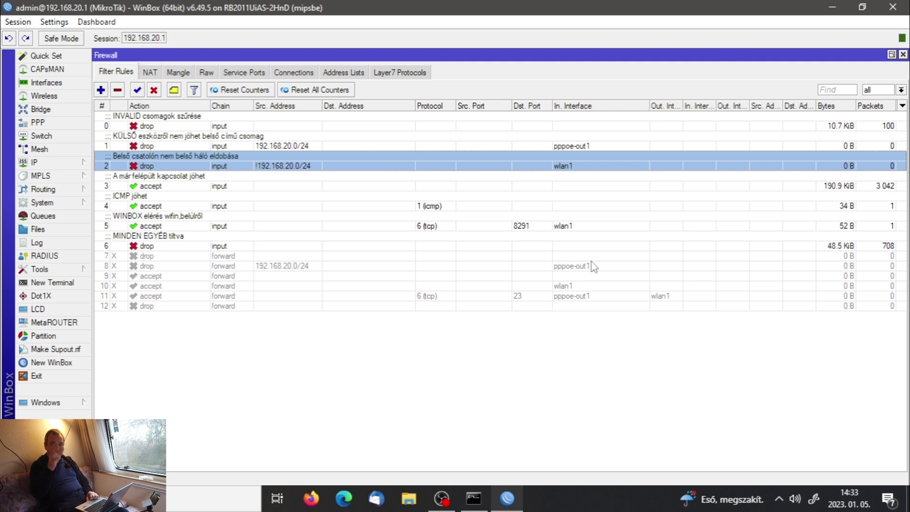
Inspect the action and connection state of the input rule accepting already established connections, closing it without changes.
double_click(224, 188)
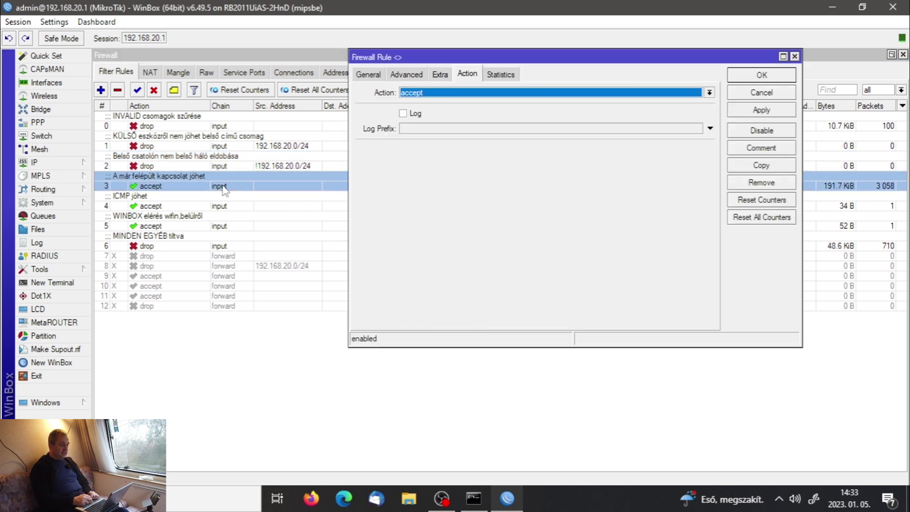
click(370, 78)
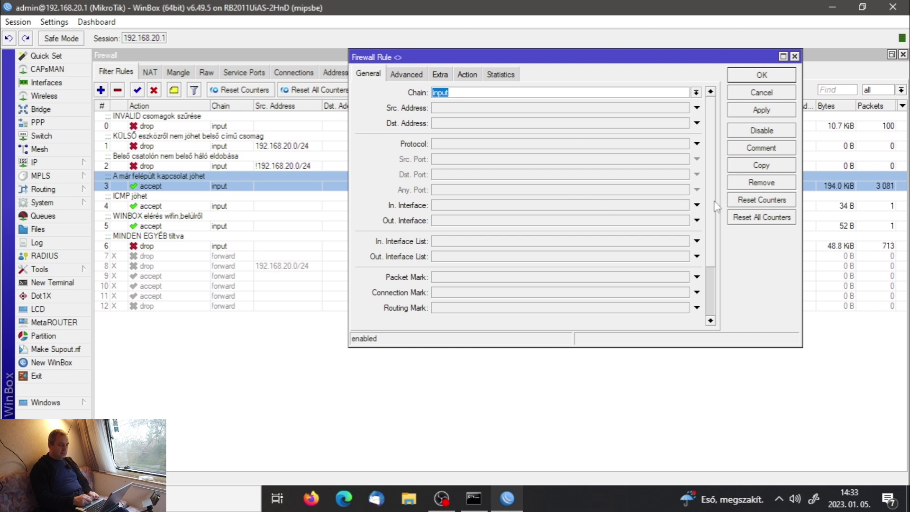
scroll(717, 223, down, 3)
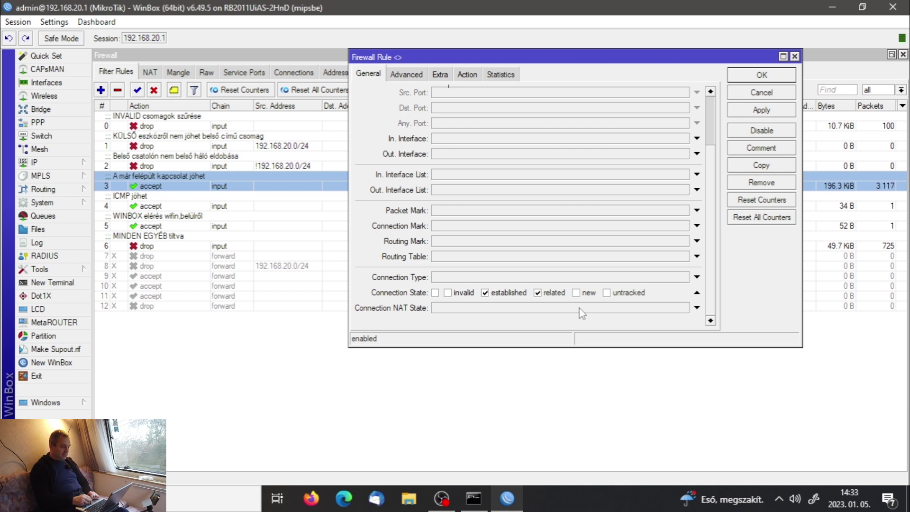
click(741, 93)
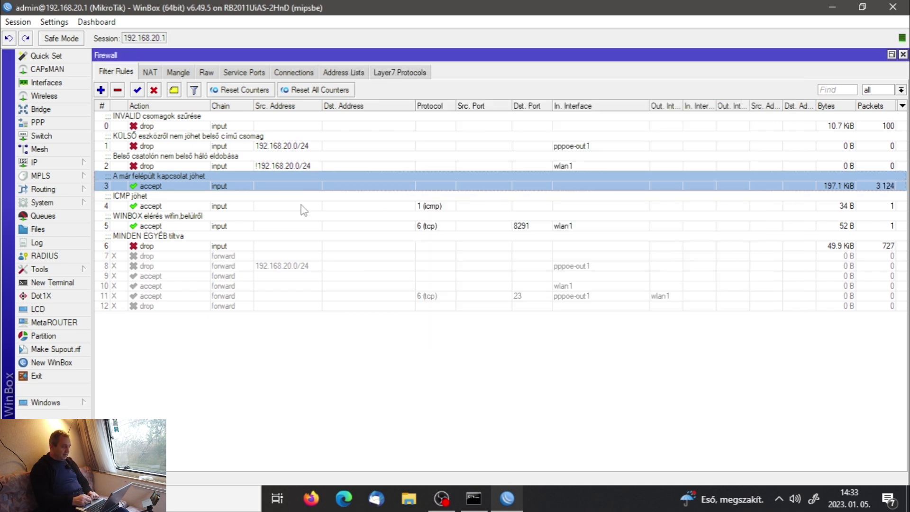
Compare the input rule allowing WinBox access over Wi-Fi with the final rule dropping everything else.
click(266, 223)
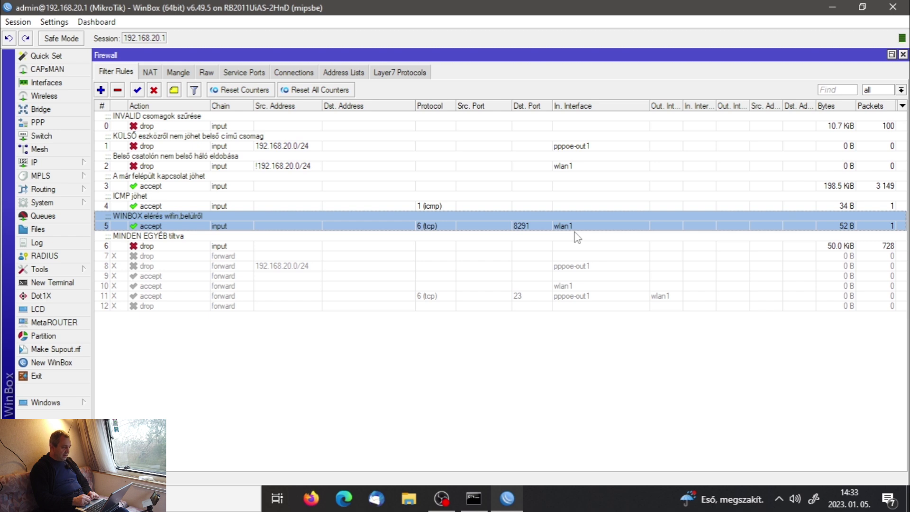
click(558, 246)
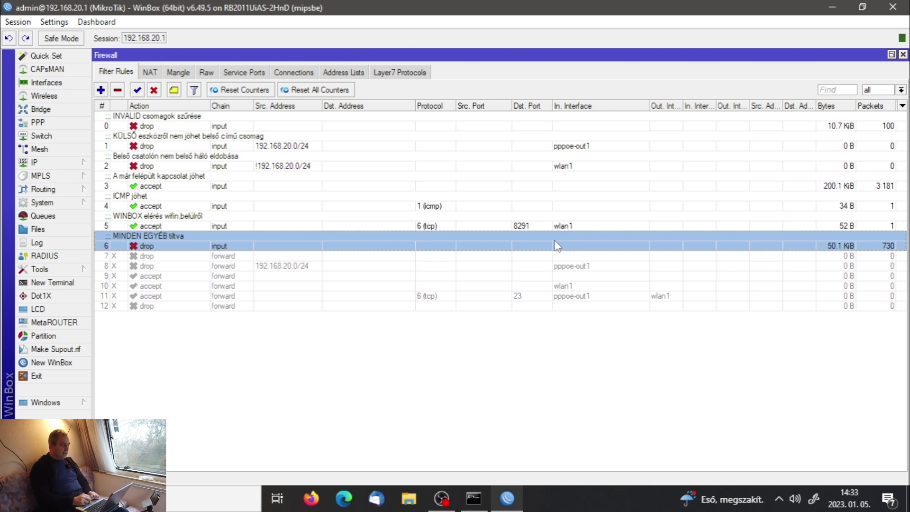
click(572, 228)
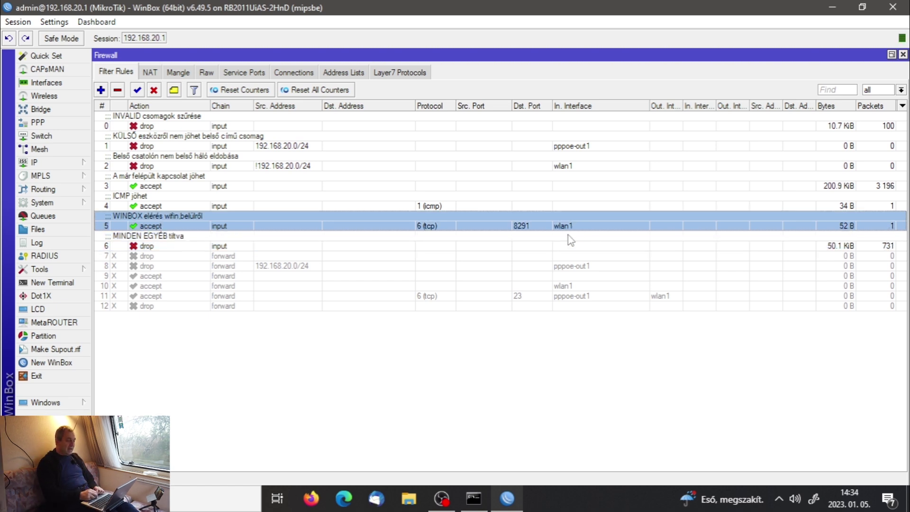
click(569, 246)
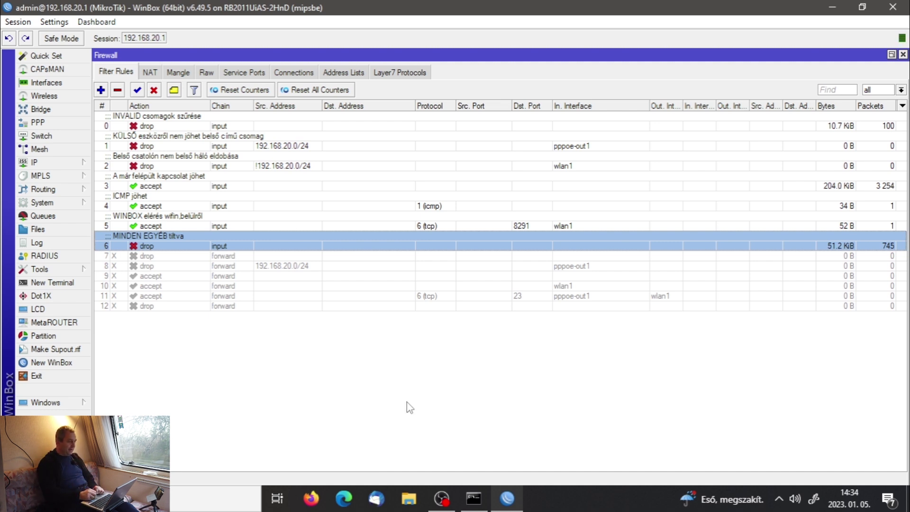
Open a router terminal and ping 8.8.8.8, stopping after a couple of replies.
click(52, 282)
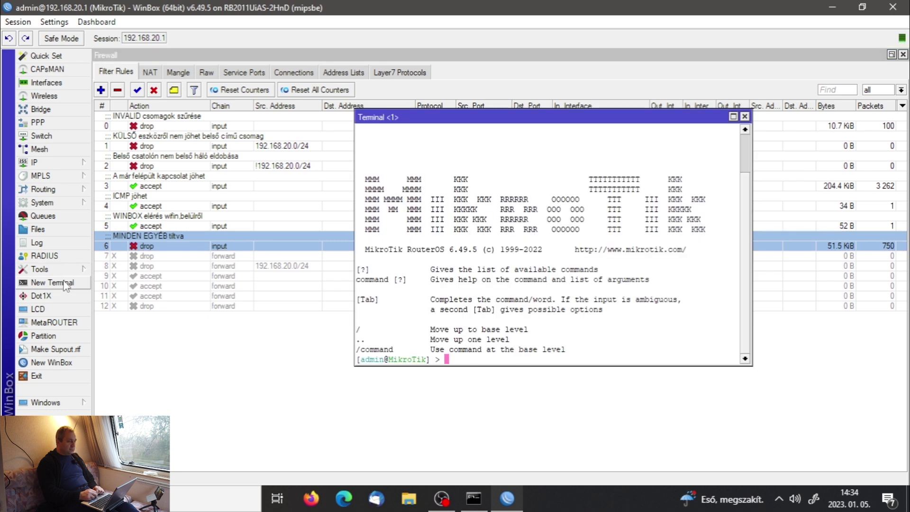
text(ping )
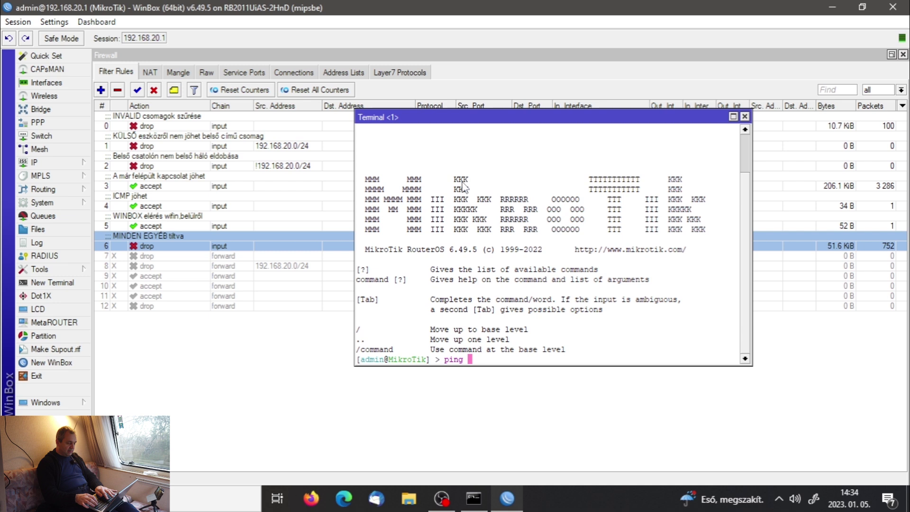
text(8.8.8.8)
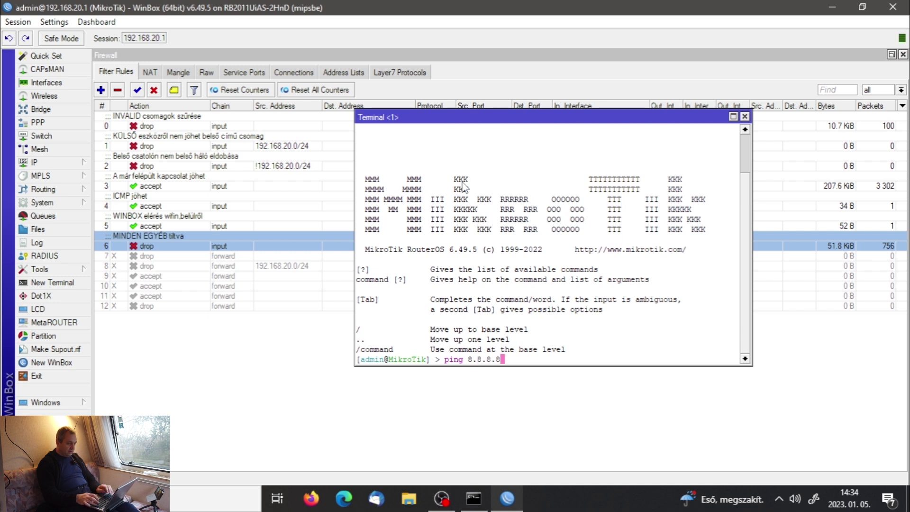
key(Return)
key(ctrl+c)
Ping index.hu from the router terminal by changing the previous command's target, stopping after a few replies.
key(Up)
key(BackSpace)
key(BackSpace)
key(BackSpace)
key(BackSpace)
key(BackSpace)
key(BackSpace)
key(BackSpace)
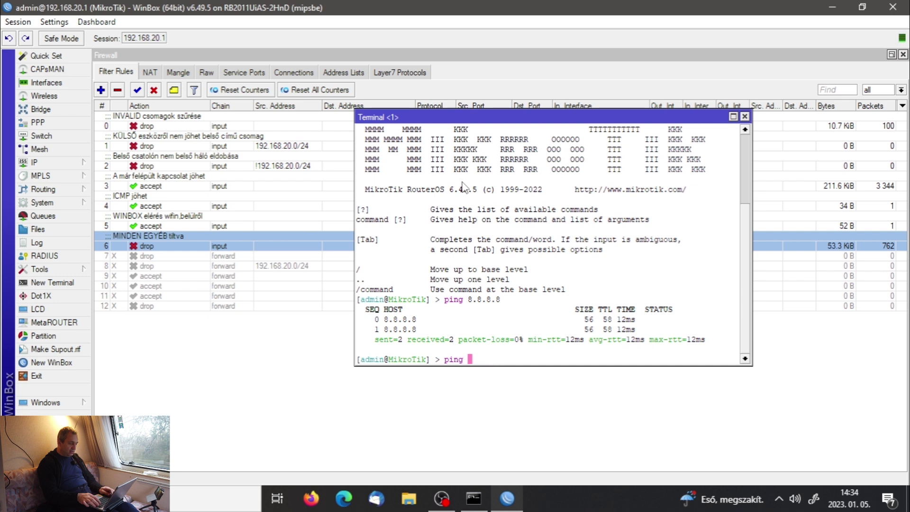
text(index.hu)
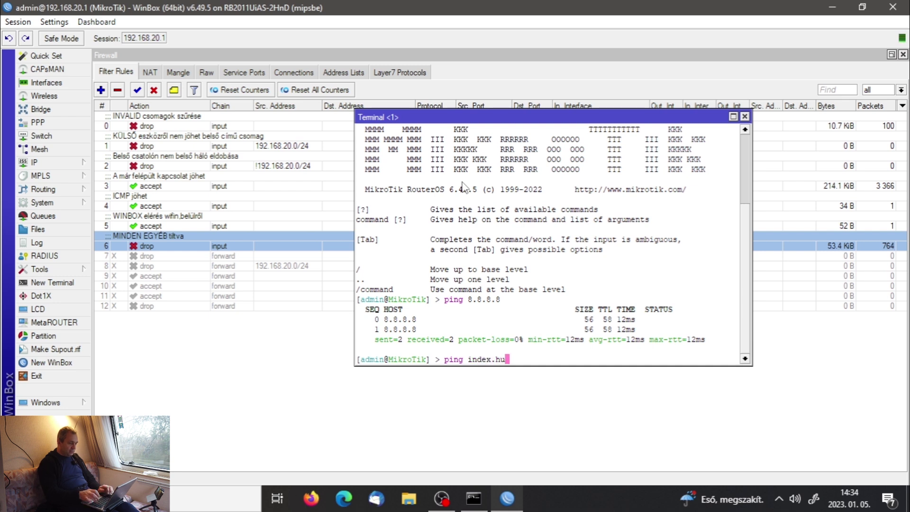
key(Return)
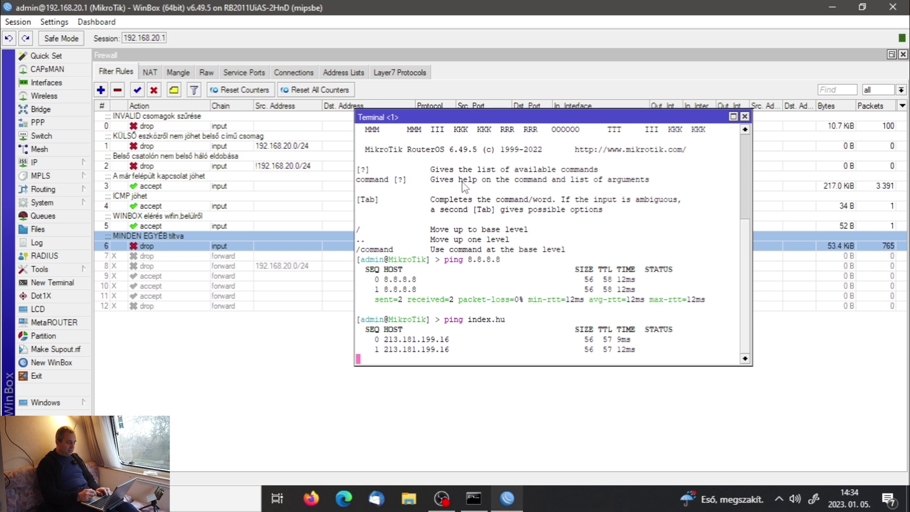
key(ctrl+c)
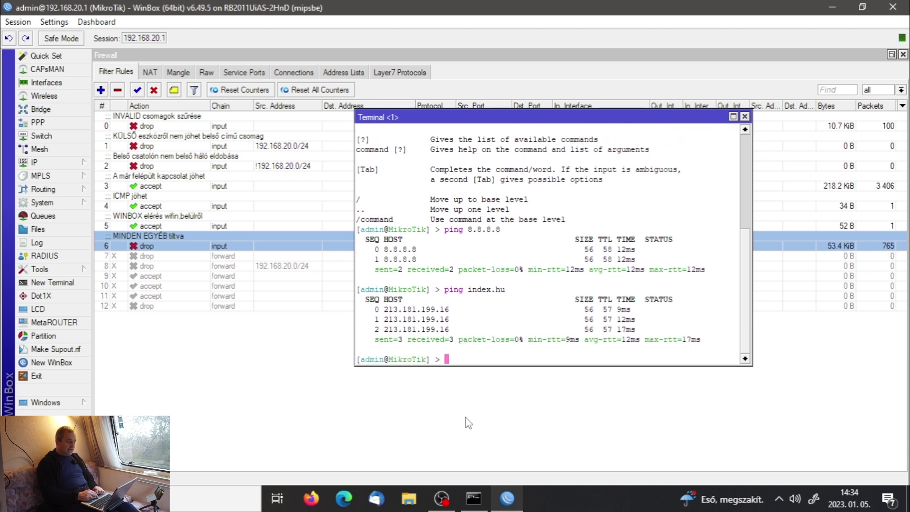
Check the computer's DNS server with ipconfig /all in the Windows command prompt, then return to WinBox and close the router terminal.
click(473, 498)
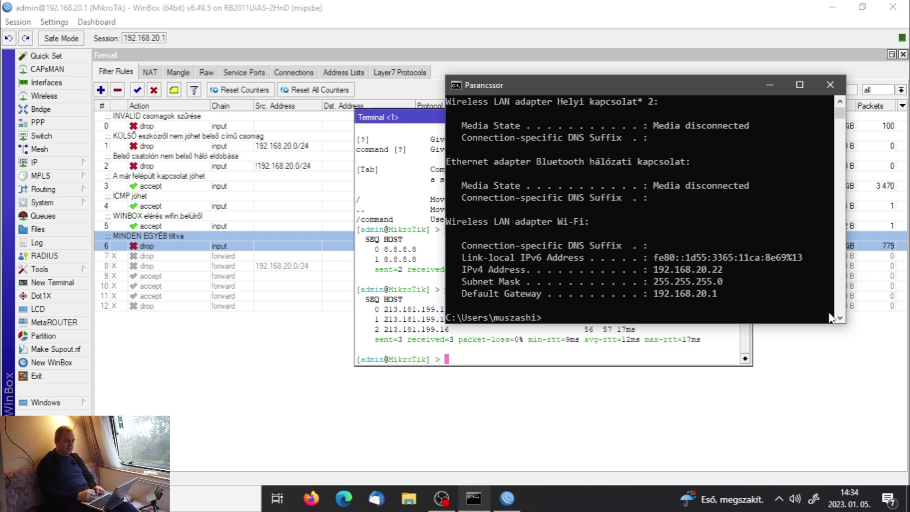
text(ipconfig /all)
key(Return)
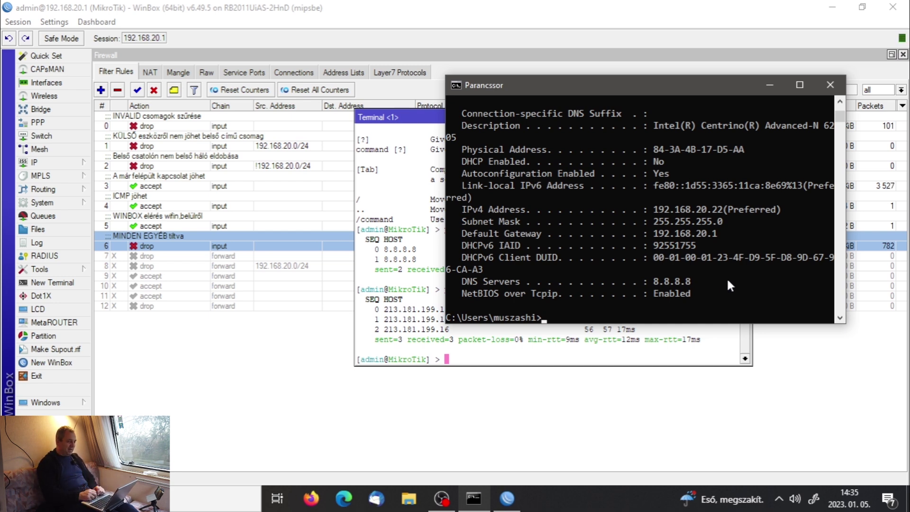
click(768, 89)
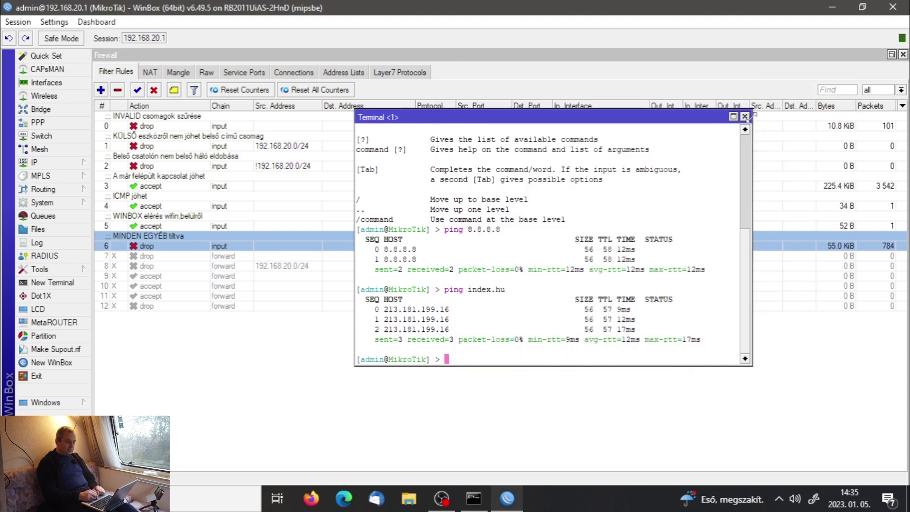
click(746, 117)
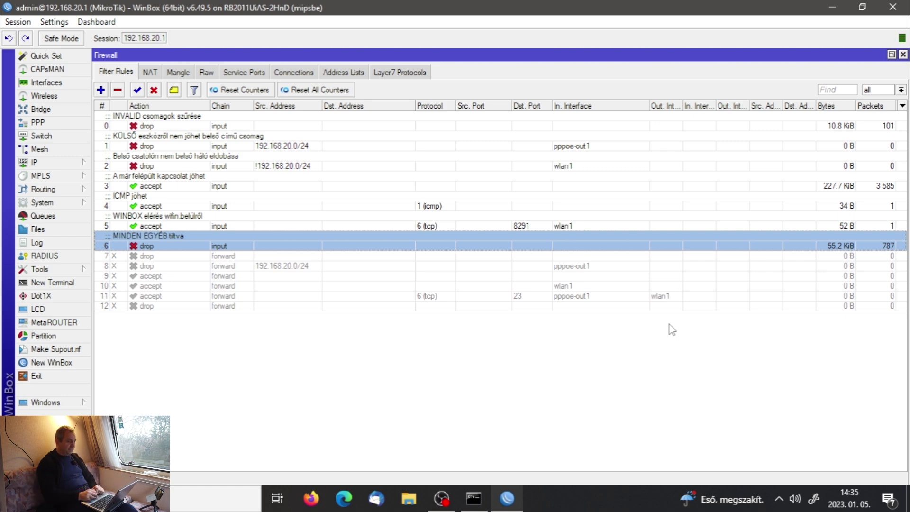
Switch to the Windows command prompt and ping the router at 192.168.20.1, stopping after a couple of replies.
click(475, 503)
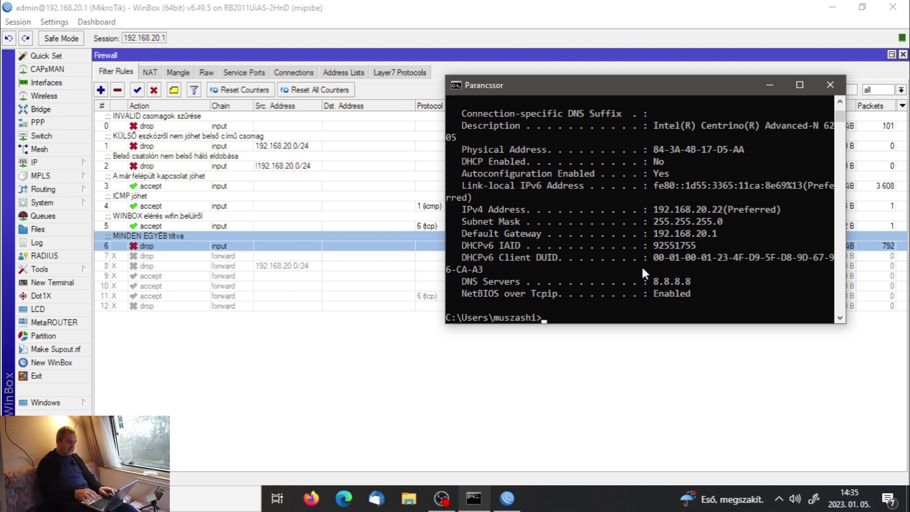
text(ping )
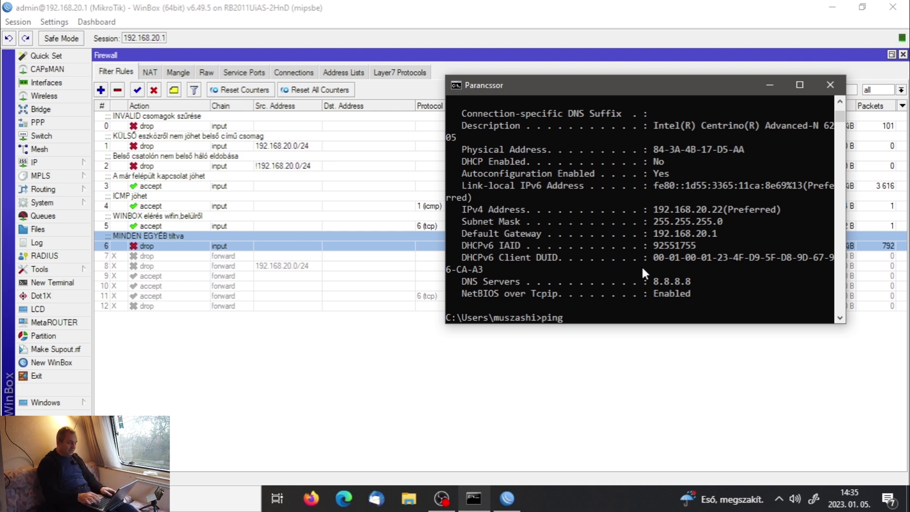
text(192.)
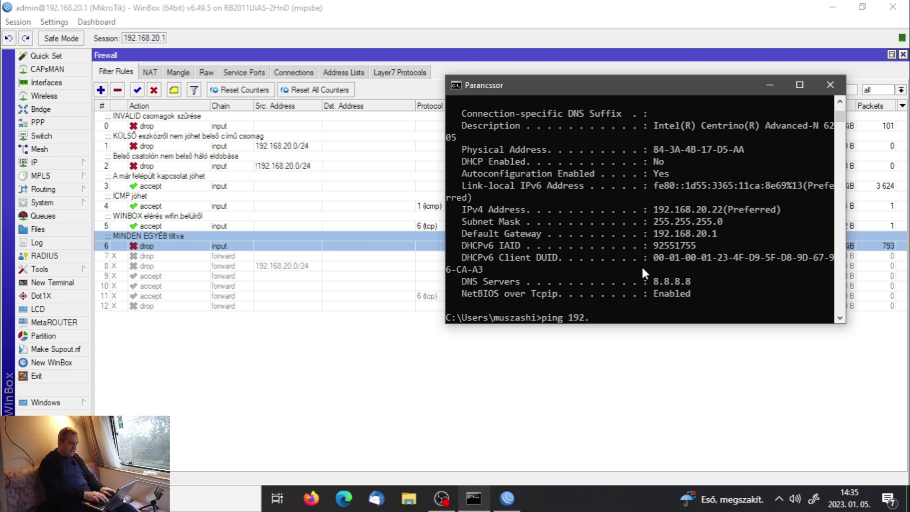
text(168.2)
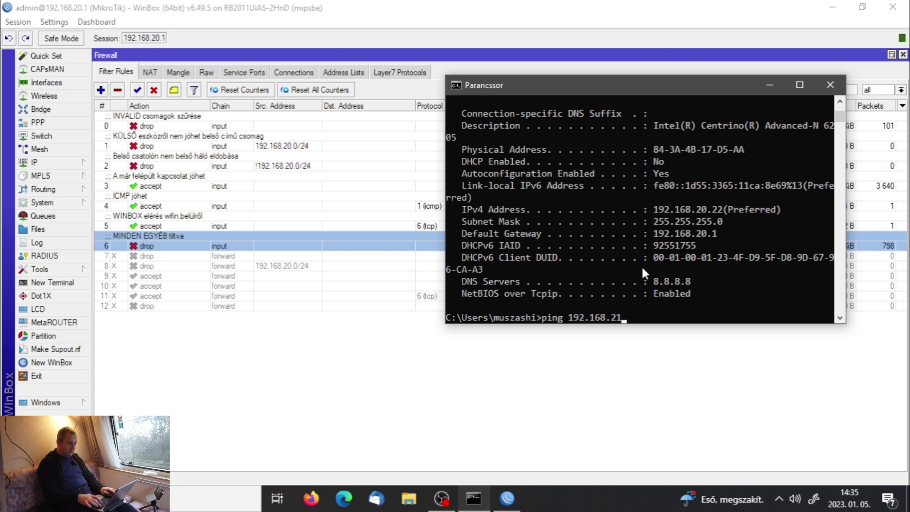
text(0.1)
key(Return)
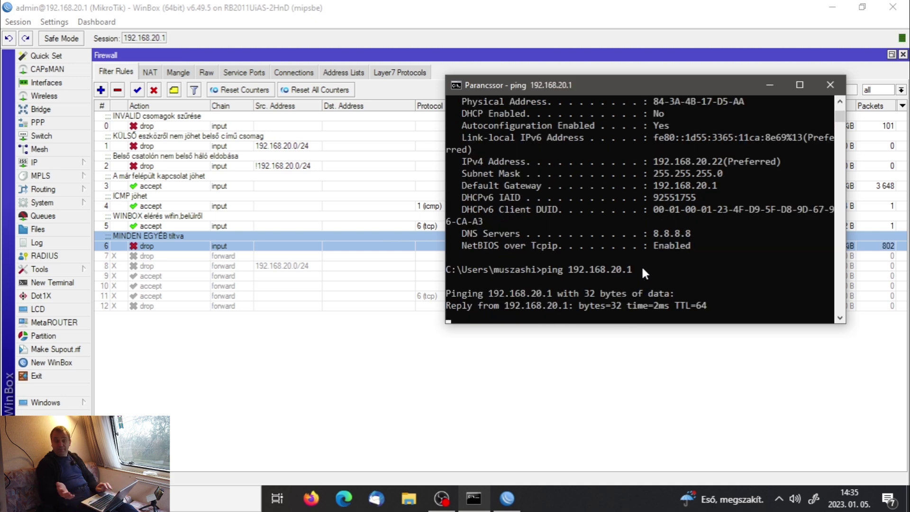
key(ctrl+c)
Ping 8.8.8.8 from the Windows command prompt by changing the previous command's target, stopping before it completes.
key(Up)
key(BackSpace)
key(BackSpace)
key(BackSpace)
key(BackSpace)
key(BackSpace)
key(BackSpace)
key(BackSpace)
key(BackSpace)
key(BackSpace)
key(BackSpace)
key(BackSpace)
key(BackSpace)
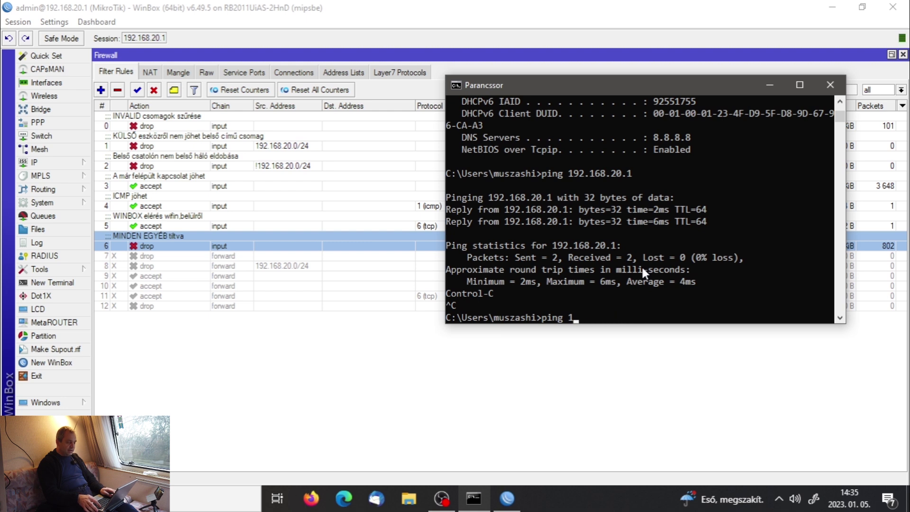
text(8.8.8.8)
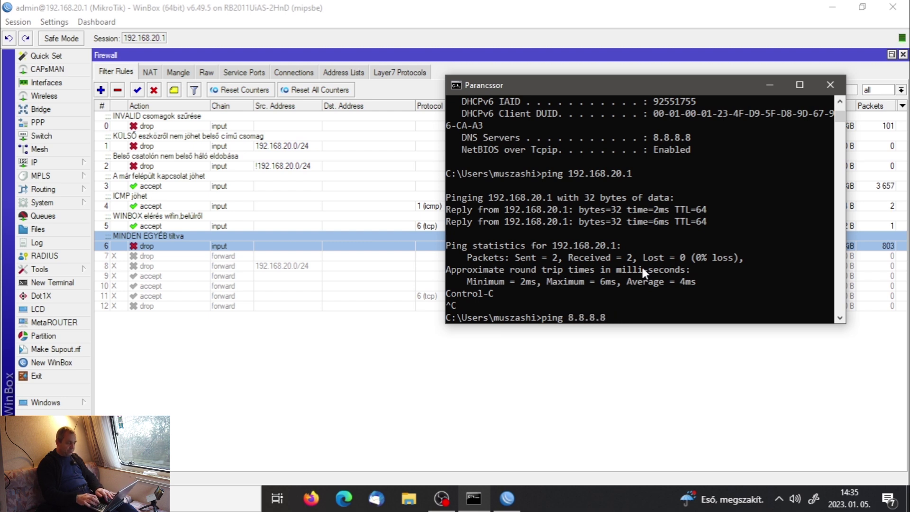
key(Return)
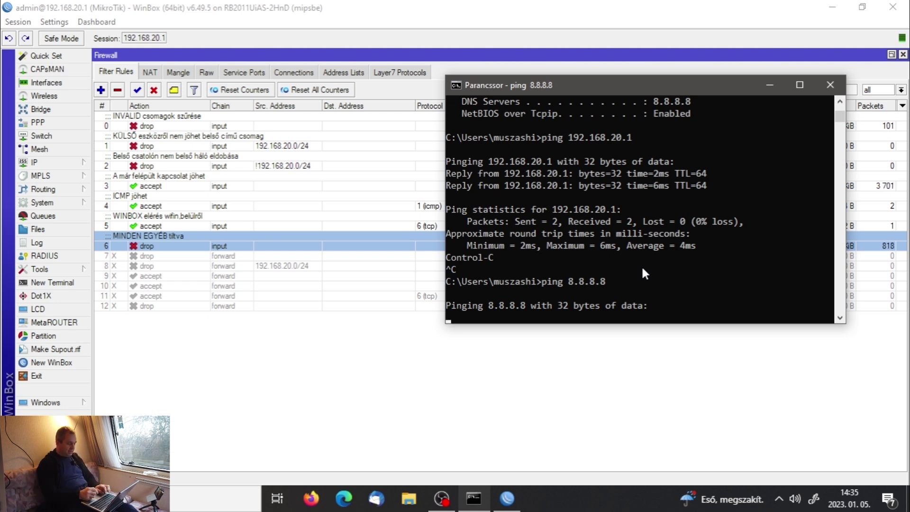
key(ctrl+c)
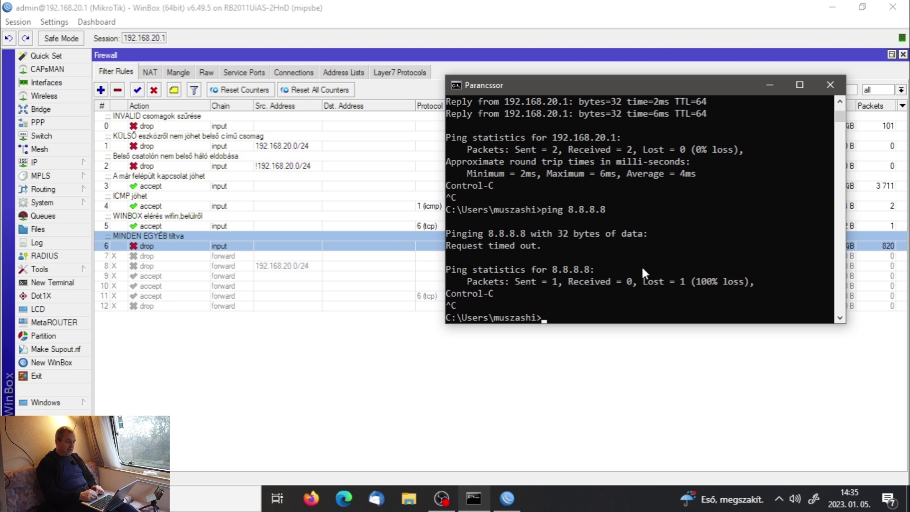
Move the command prompt clear of the firewall list and add an accept filter rule on the forward chain without further conditions.
drag(620, 87, 655, 395)
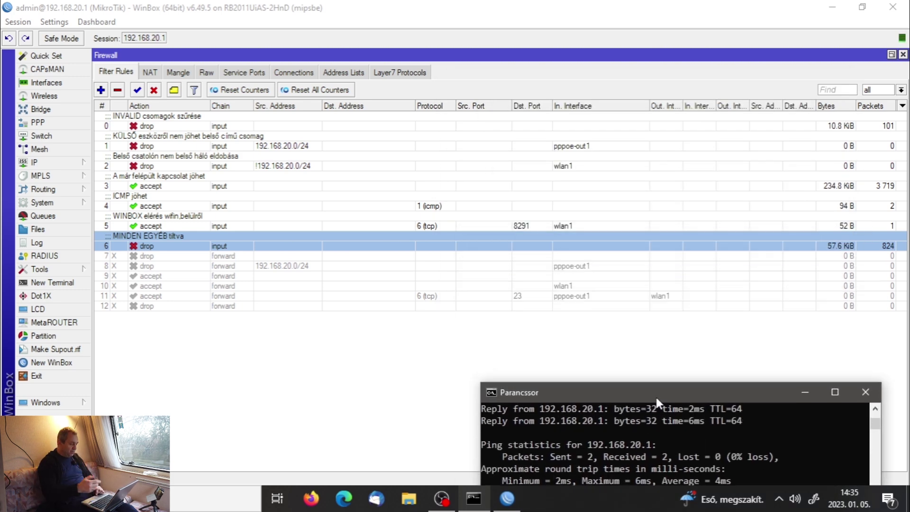
click(100, 91)
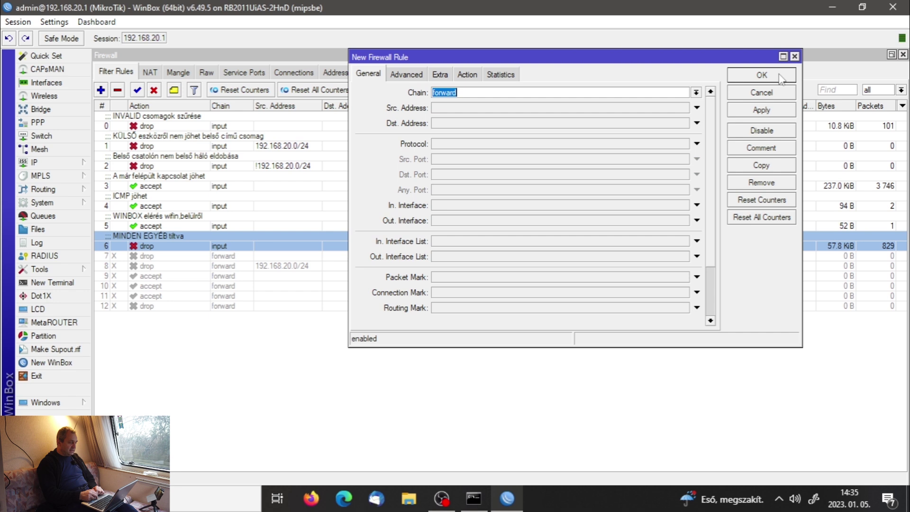
click(762, 75)
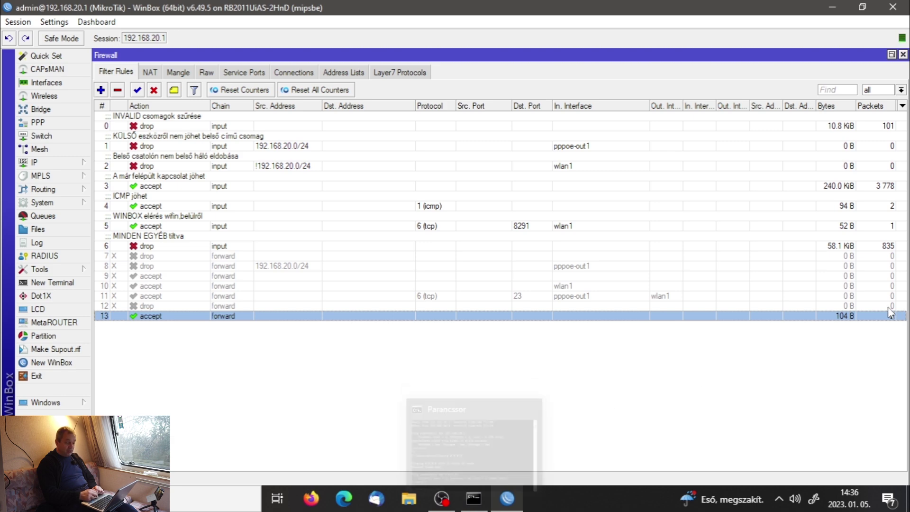
Bring the command prompt back into full view and repeat the full ping to 8.8.8.8.
click(476, 505)
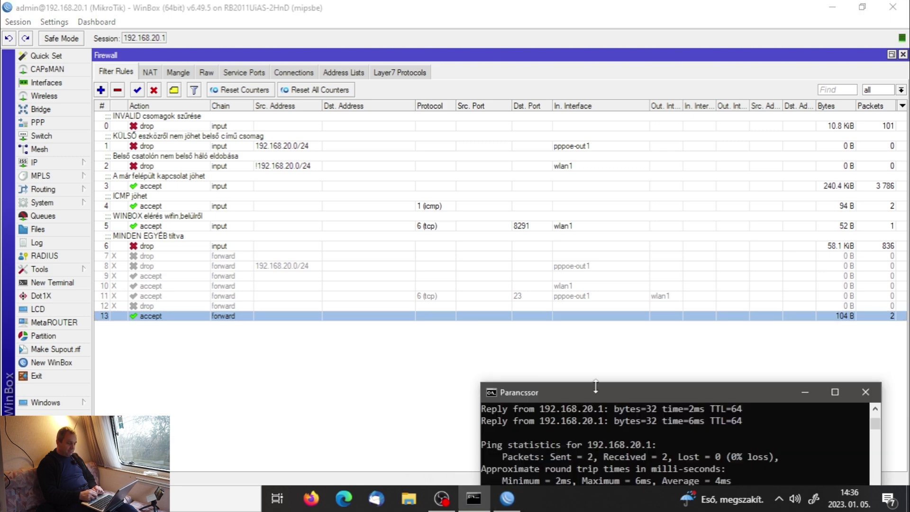
drag(651, 392, 651, 196)
key(Up)
key(Return)
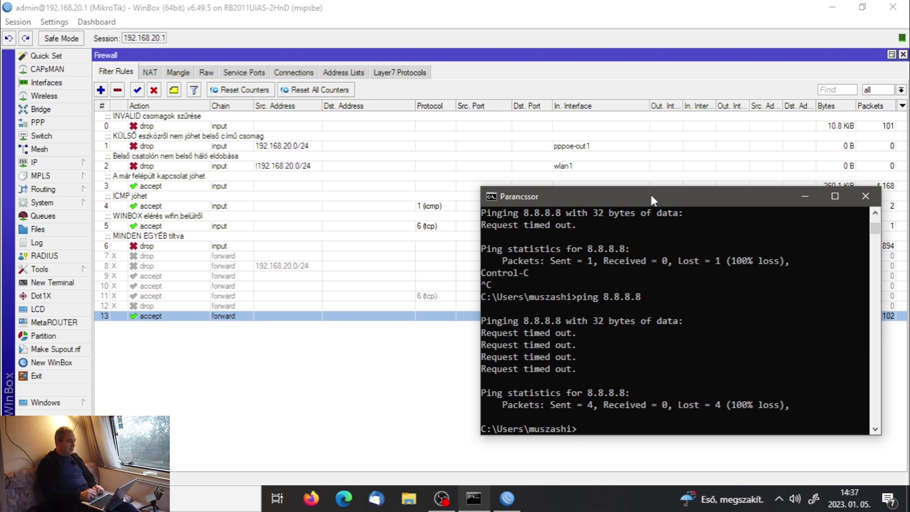
Enable the src-nat rule for source 192.168.20.0/24 going out on pppoe-out1 in the firewall's NAT rules.
click(155, 73)
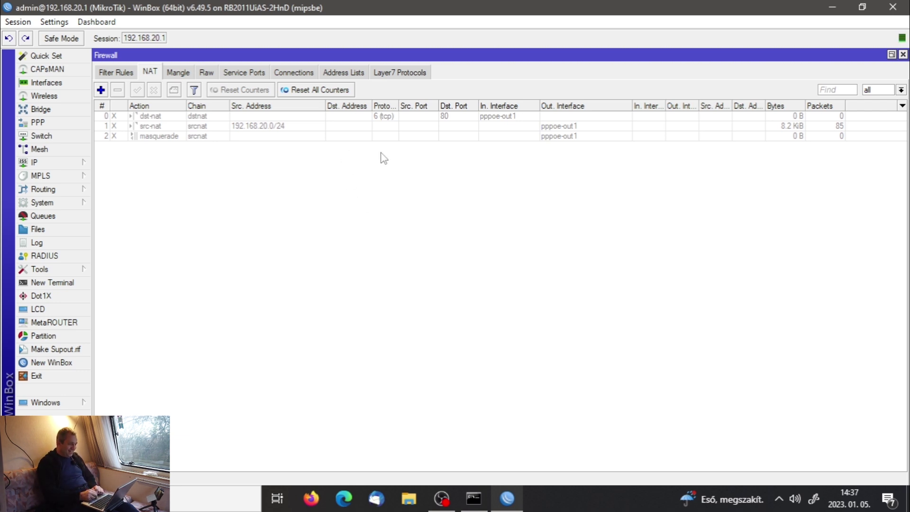
click(343, 127)
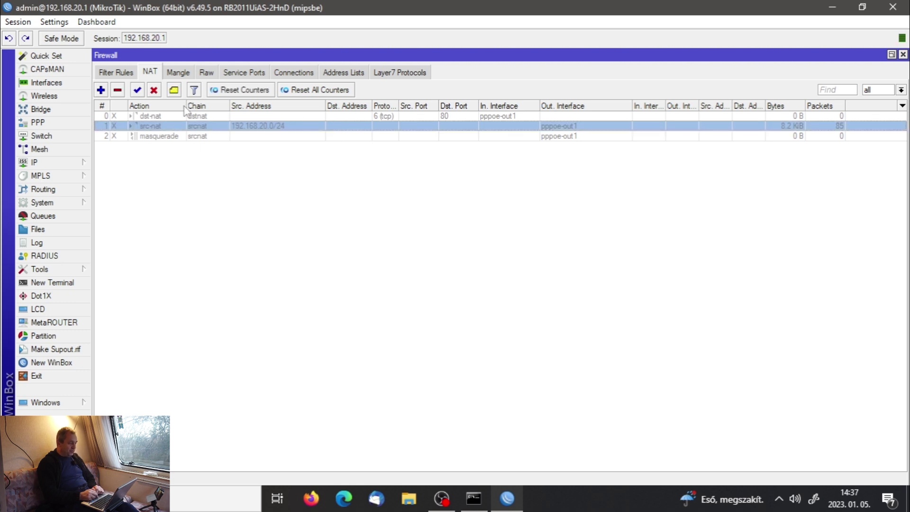
click(138, 91)
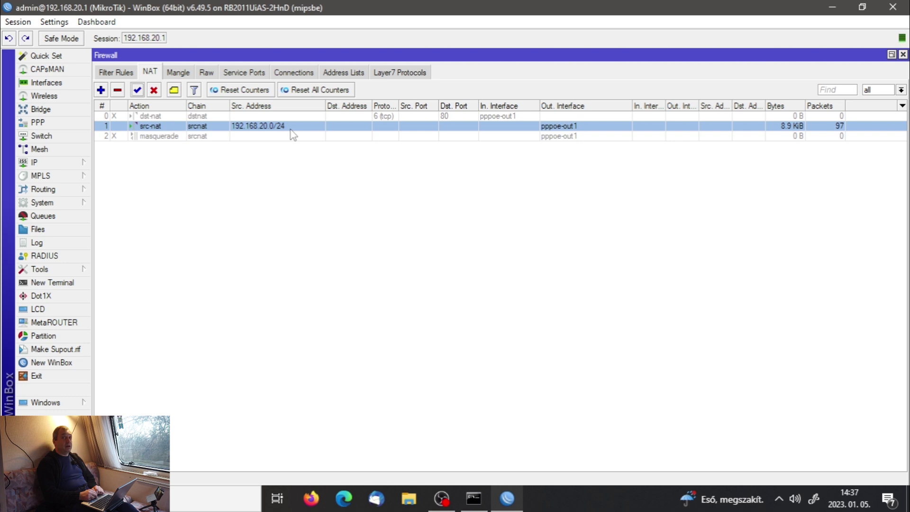
Examine the enabled src-nat rule's source range and its action's target address, closing the rule without changes.
mouse_move(293, 134)
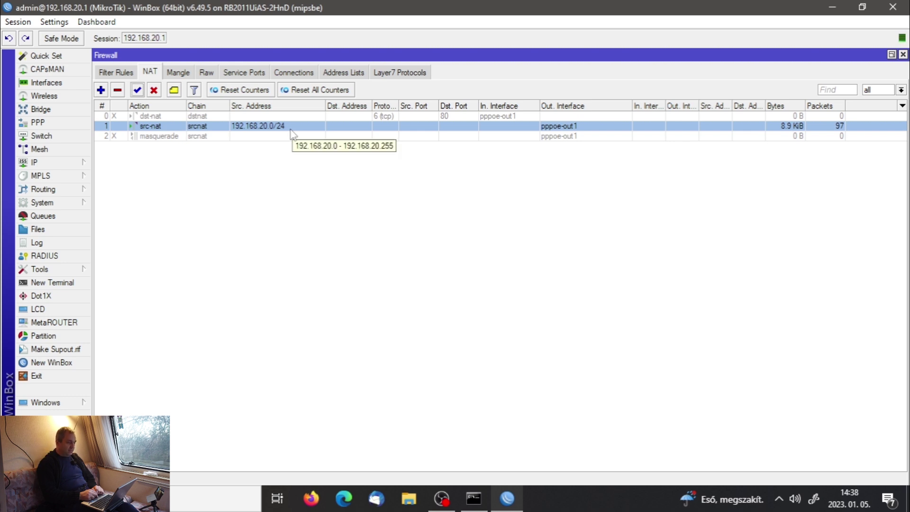
double_click(581, 126)
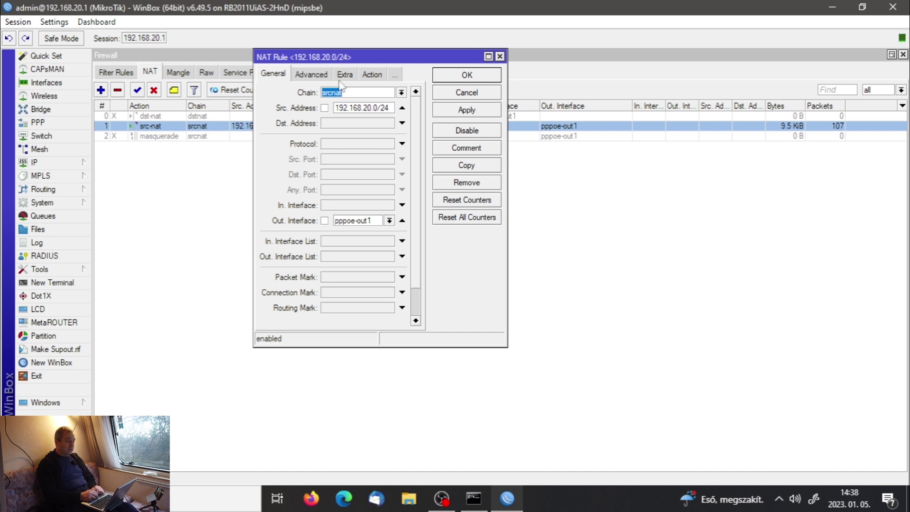
click(371, 76)
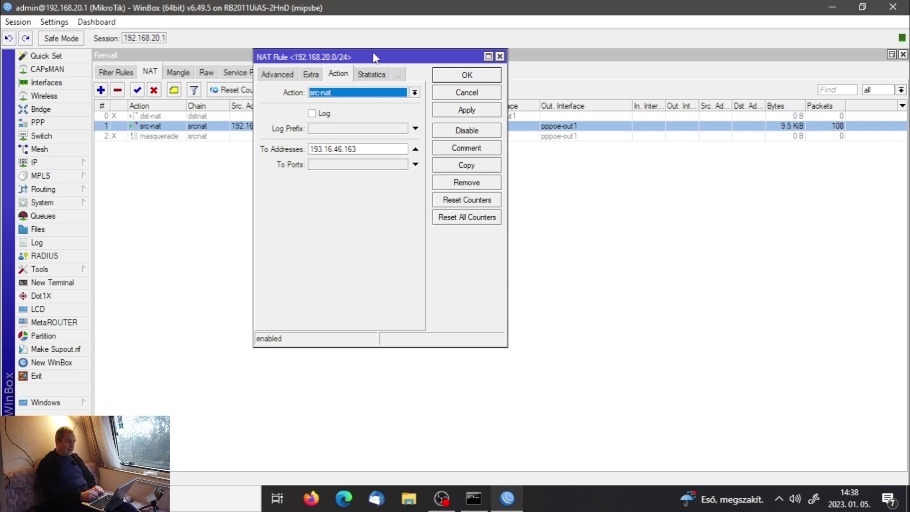
drag(374, 56, 399, 92)
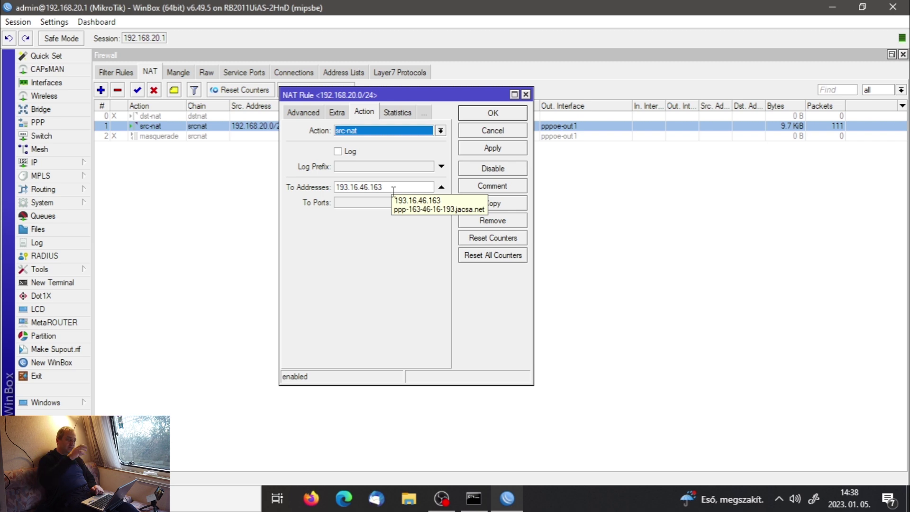
click(478, 136)
Return to the firewall filter rules and ping 8.8.8.8 again from the Windows command prompt.
click(129, 75)
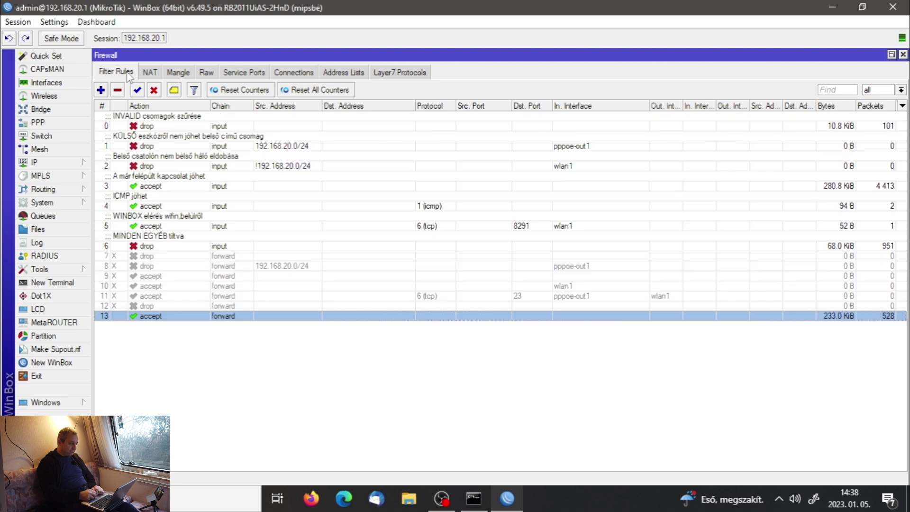
click(480, 493)
text(ping 8.8.8.8)
key(Return)
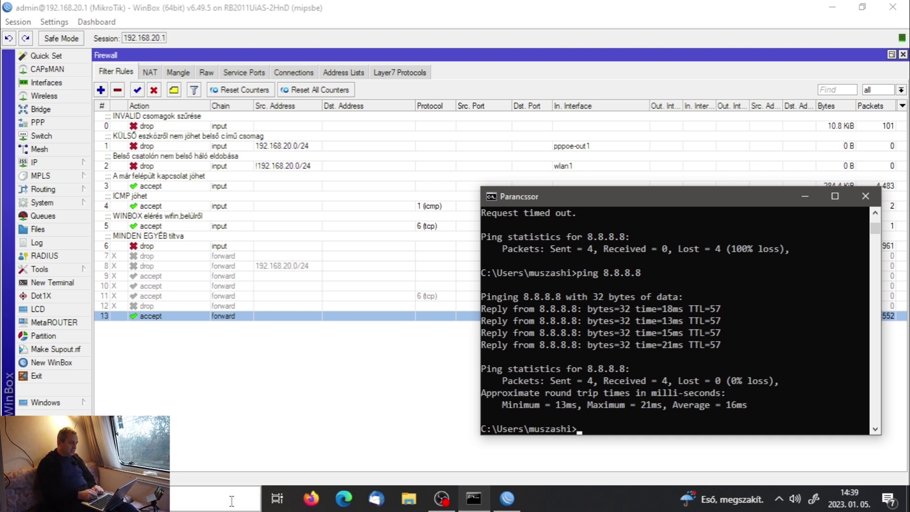
Switch to Firefox, open YouTube and go to the signed-in account's own channel page.
click(311, 501)
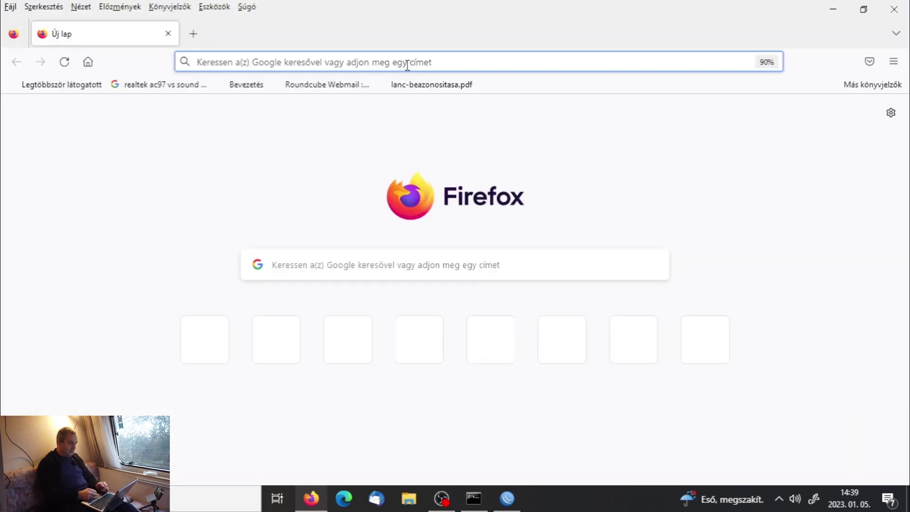
click(217, 324)
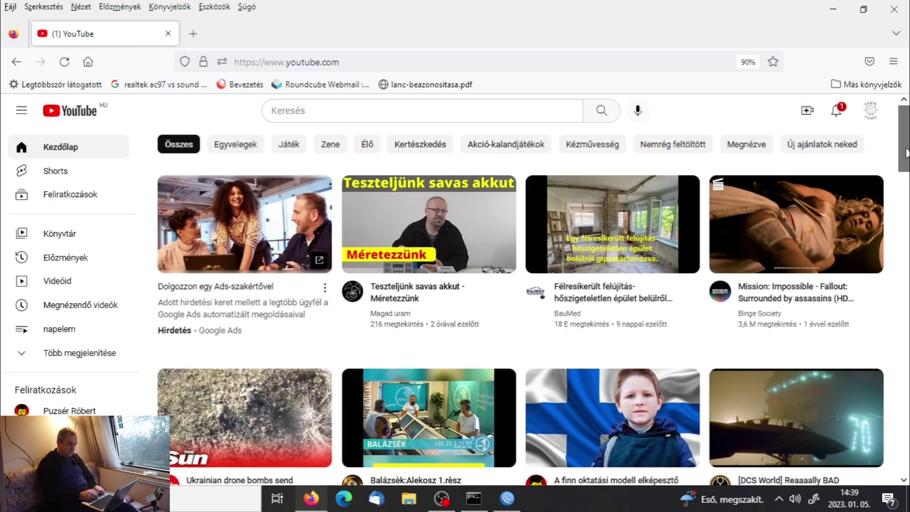
click(871, 110)
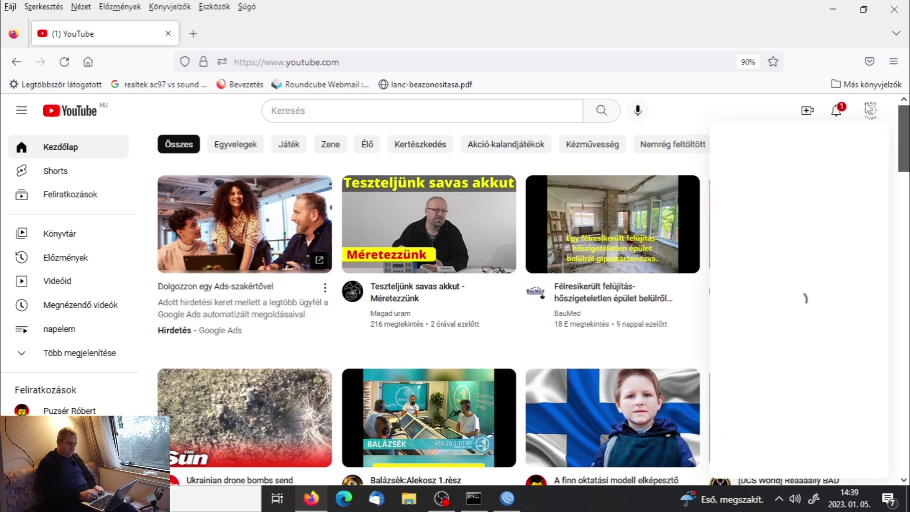
click(794, 183)
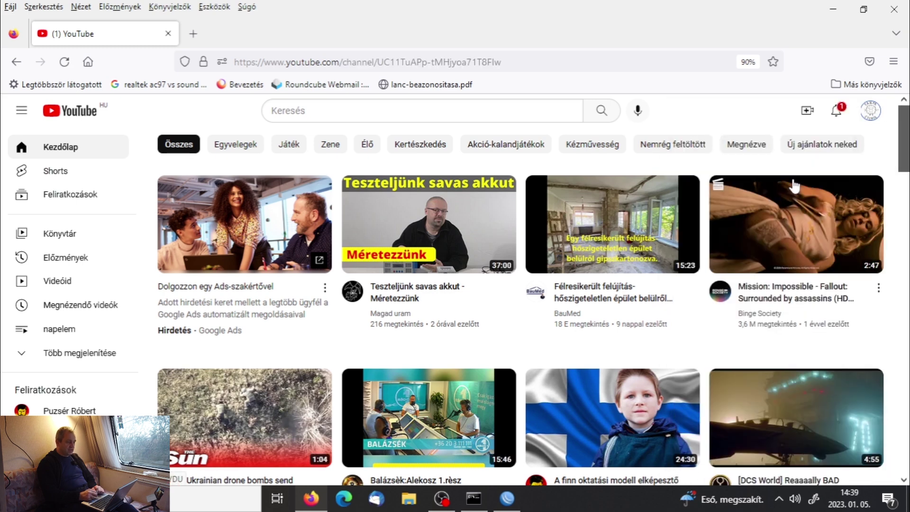
Browse the channel page and play its "Napelem projekt 20. rész" video to test internet traffic.
scroll(906, 242, down, 5)
scroll(906, 239, down, 5)
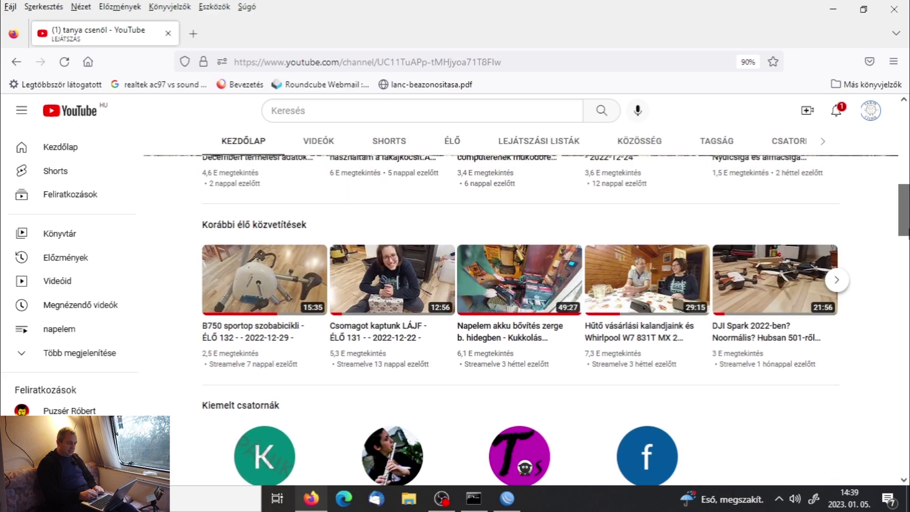
scroll(907, 232, up, 5)
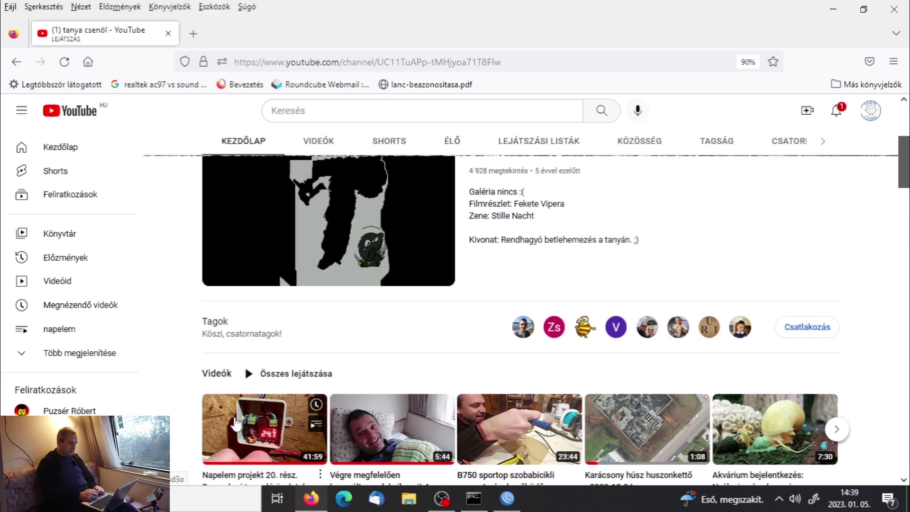
click(235, 423)
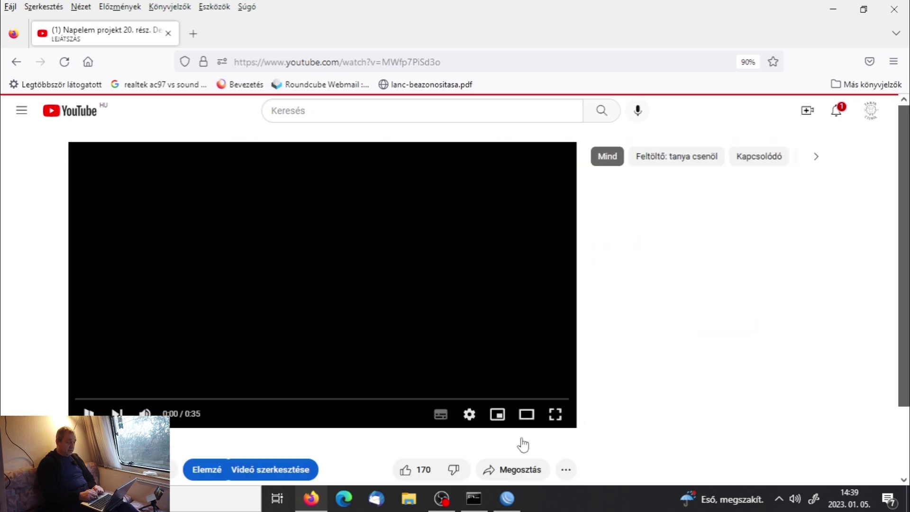
Switch back to WinBox and reset the counters of all NAT rules.
mouse_move(517, 501)
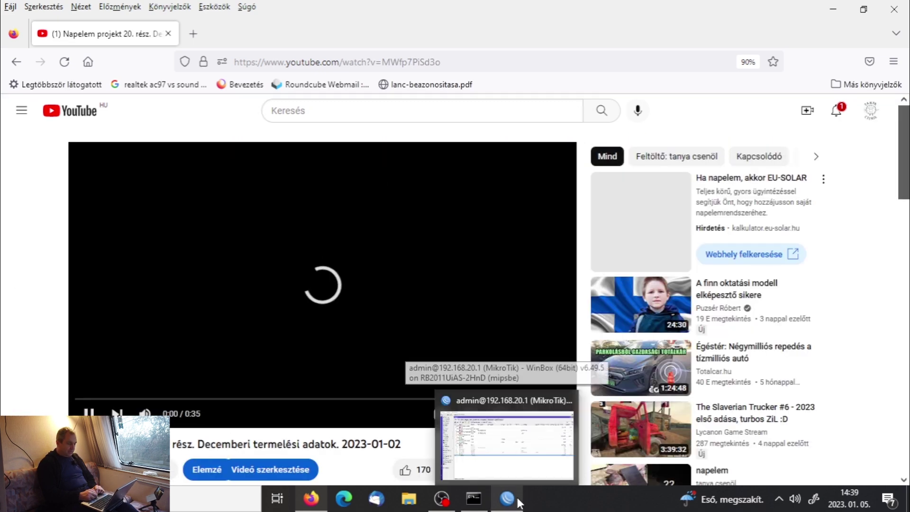
click(520, 503)
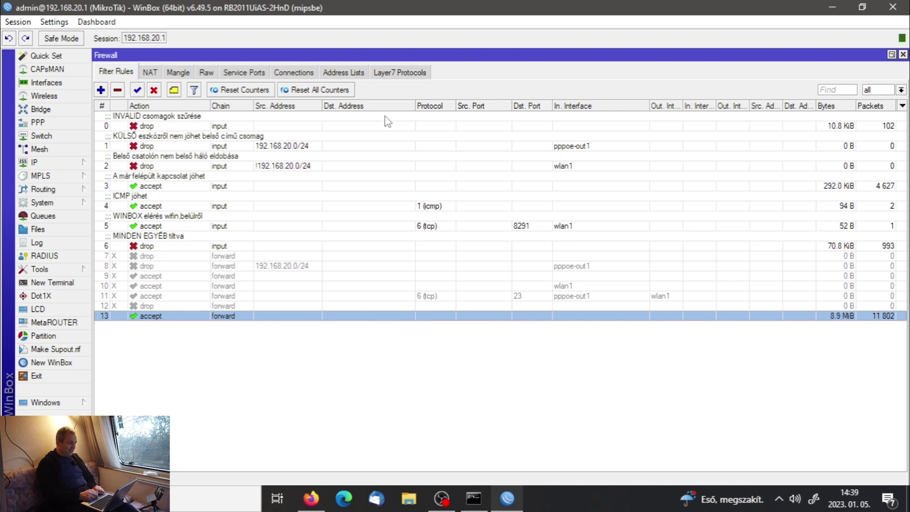
click(150, 73)
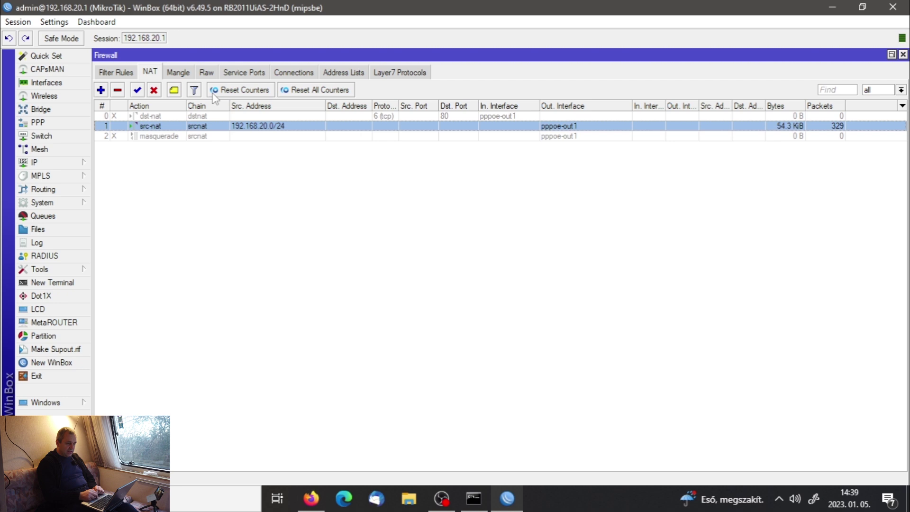
click(327, 90)
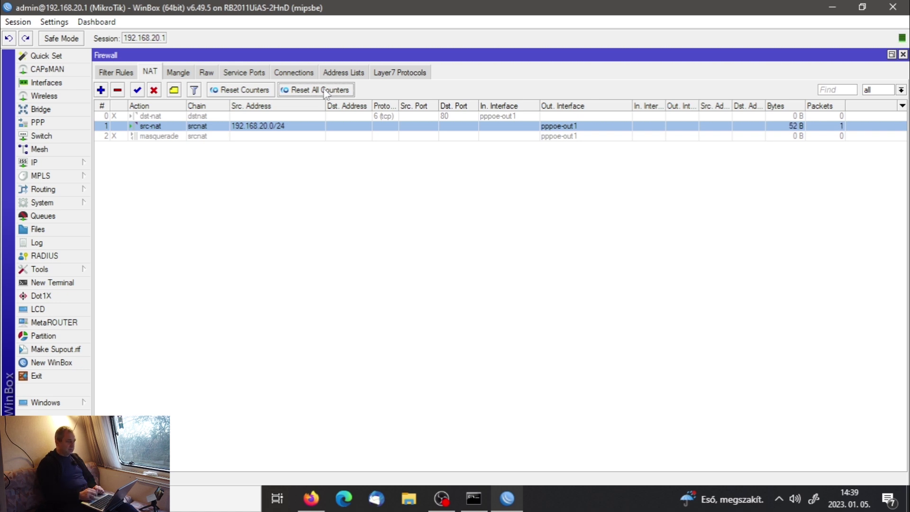
Review the filter rules' counters and the src-nat rule's To Addresses setting, dismissing the HP Client Security notification and leaving the rule unchanged.
click(114, 72)
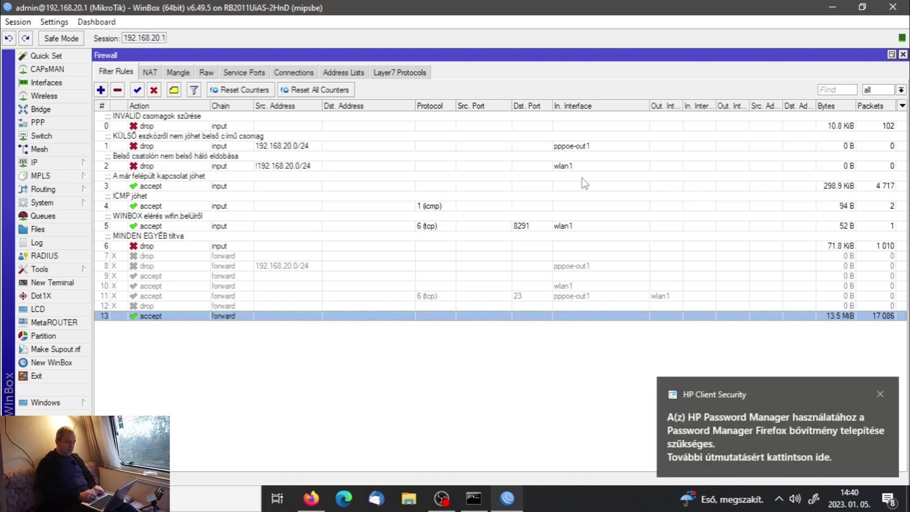
click(882, 391)
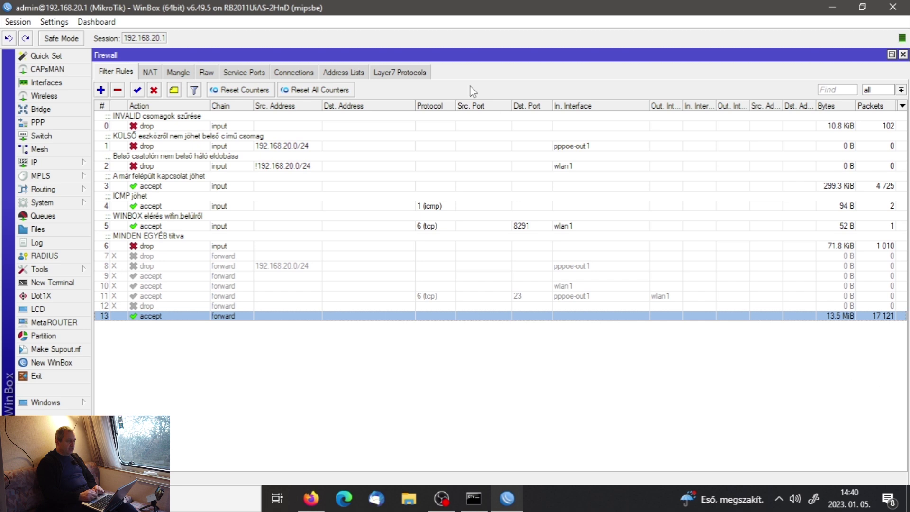
click(150, 73)
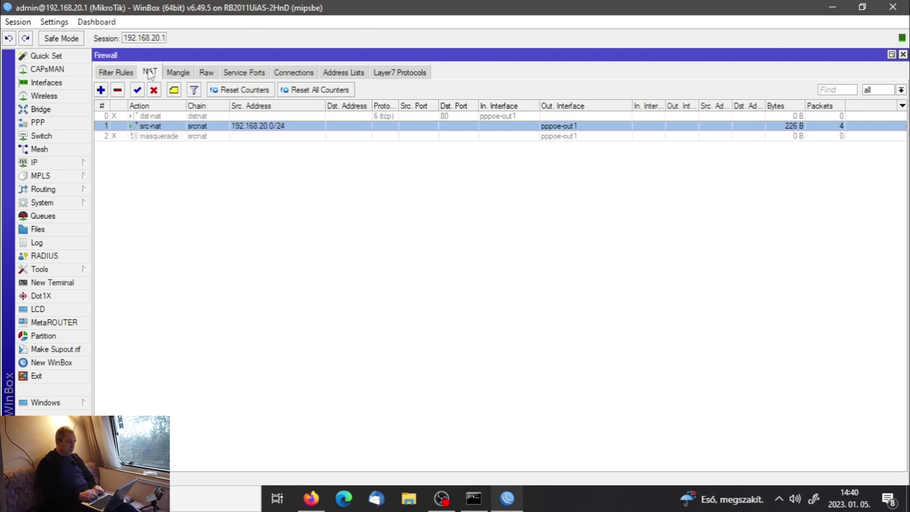
double_click(453, 126)
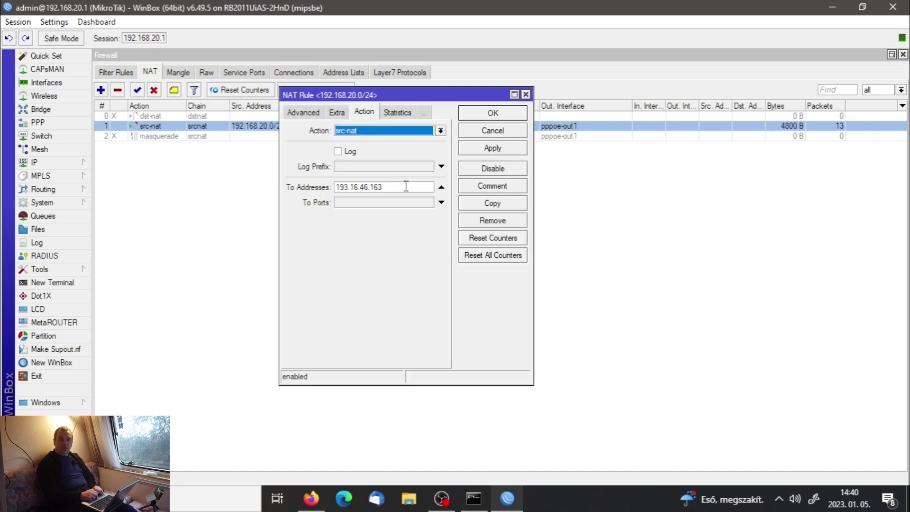
mouse_move(407, 186)
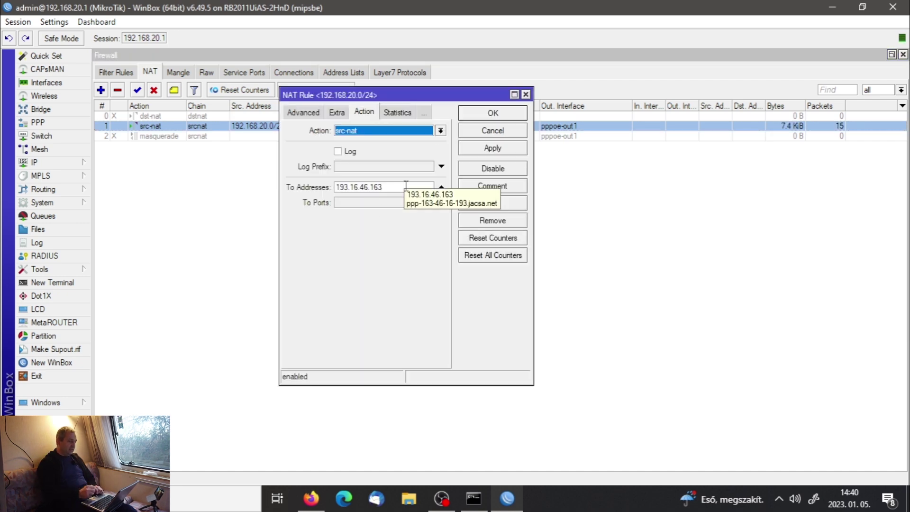
click(500, 136)
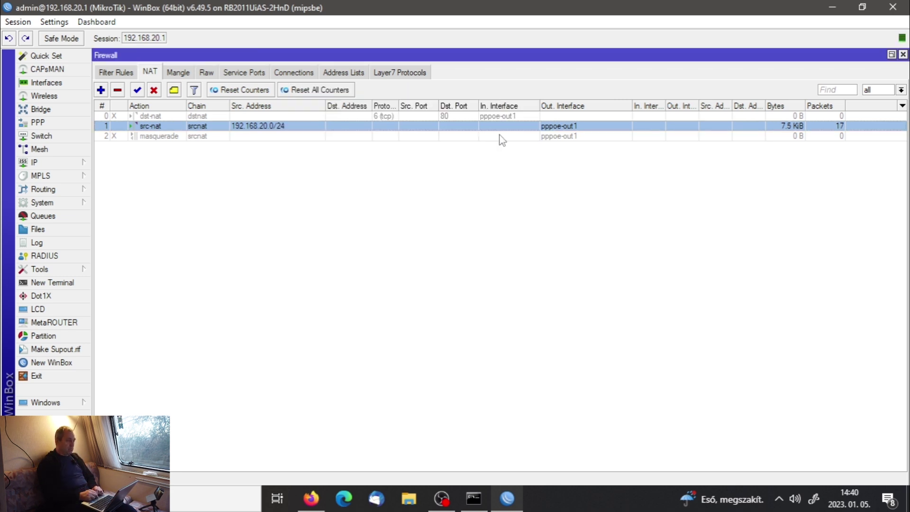
Disable the src-nat rule, skip the YouTube ad in Firefox, and ping 8.8.8.8 from the Command Prompt to test connectivity.
click(154, 91)
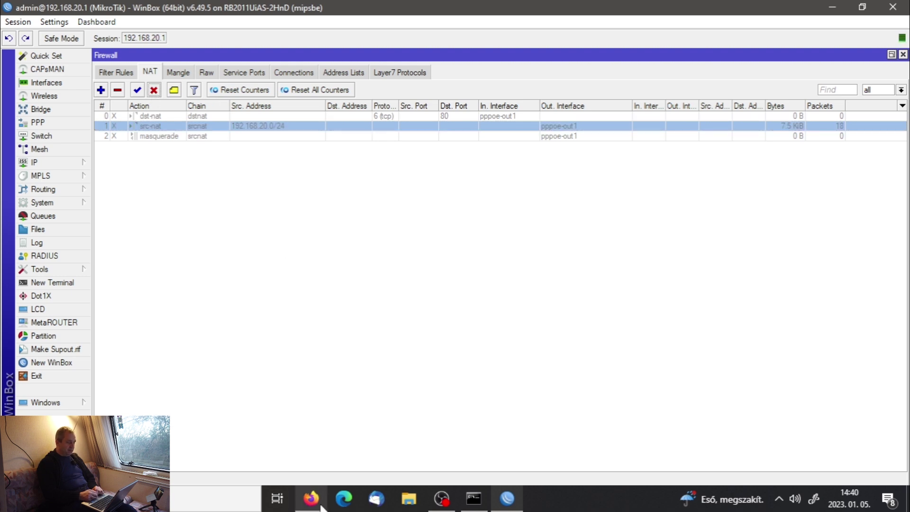
click(322, 506)
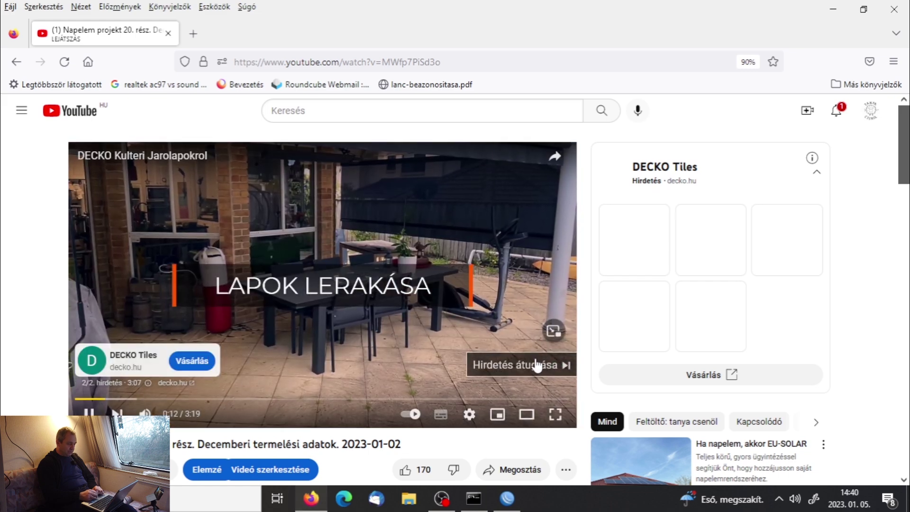
click(537, 365)
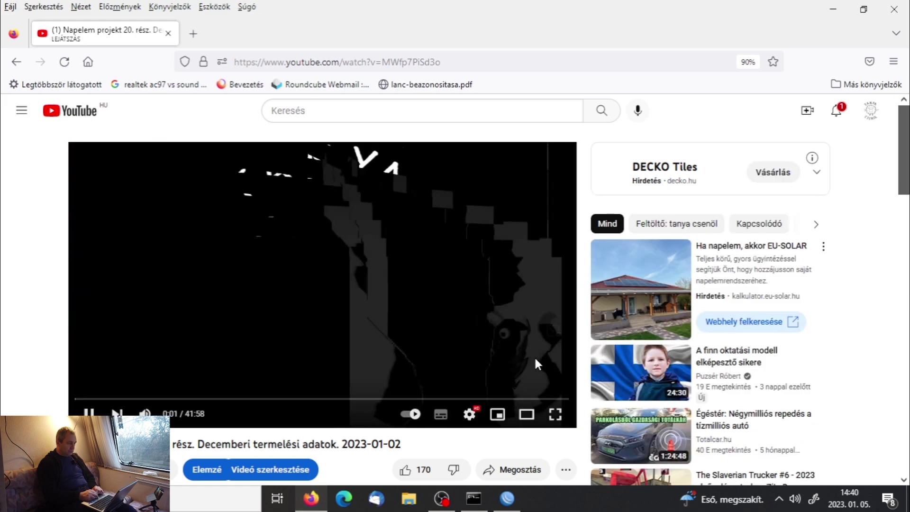
click(474, 499)
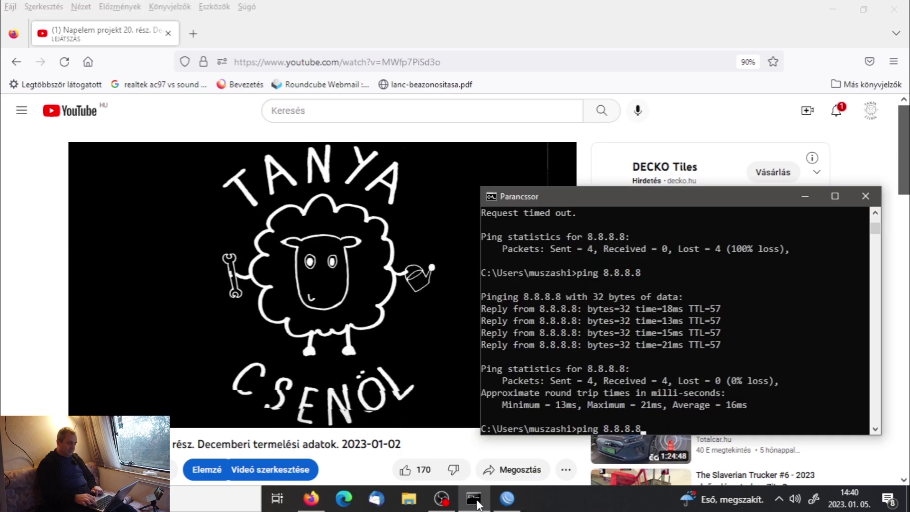
key(Return)
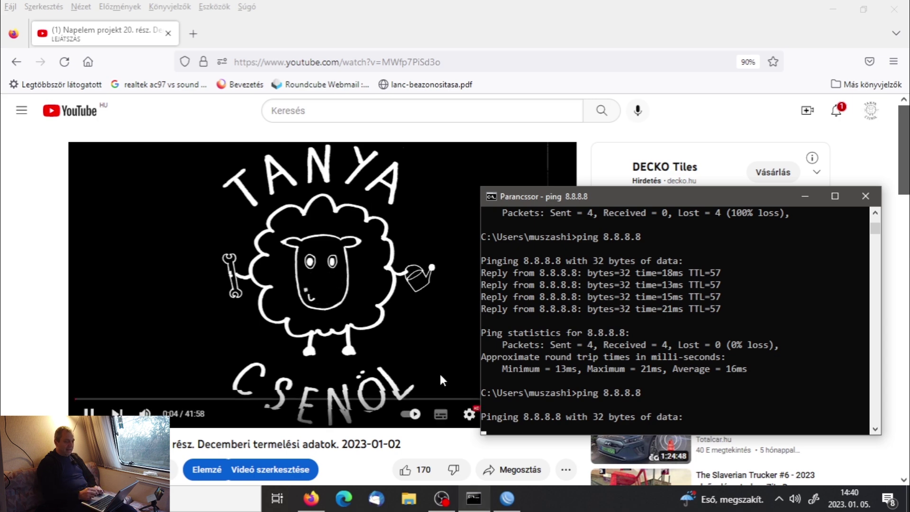
Switch back to WinBox and review the disabled masquerade rule's general, advanced and action settings, leaving the rule unchanged.
click(516, 503)
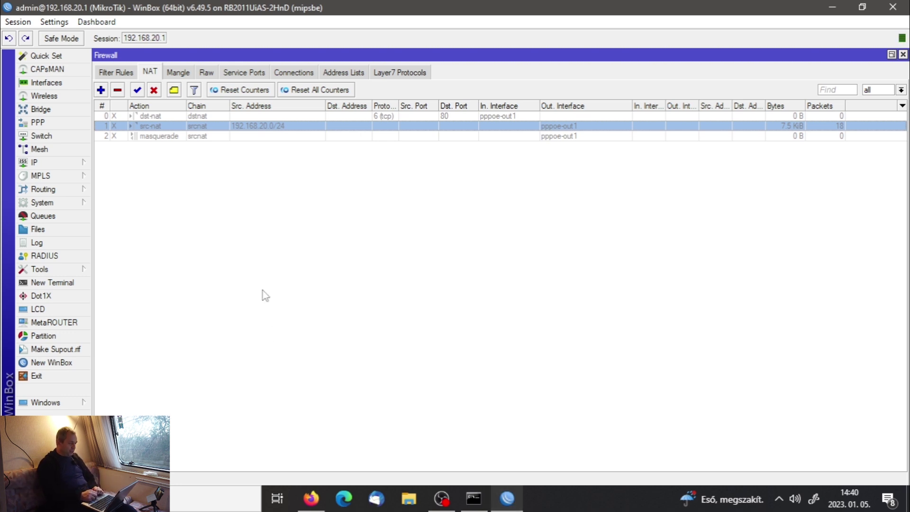
click(251, 137)
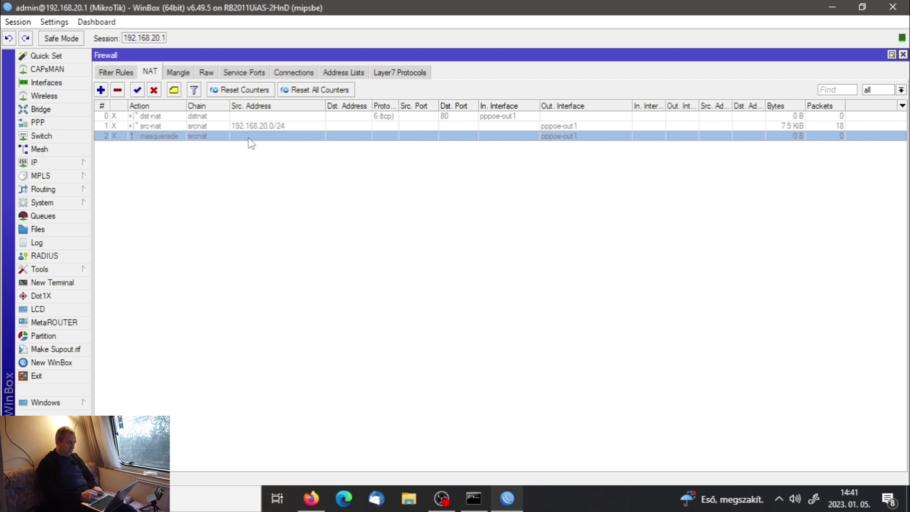
double_click(249, 137)
click(294, 113)
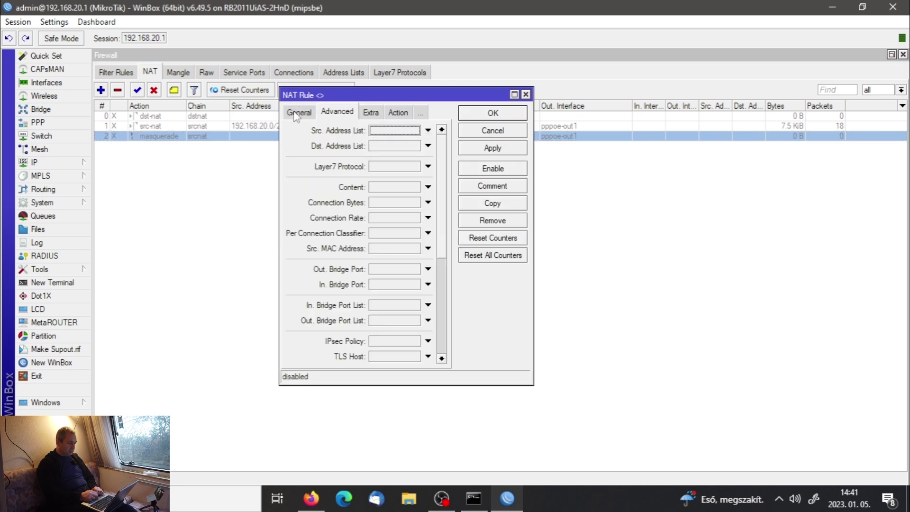
click(297, 114)
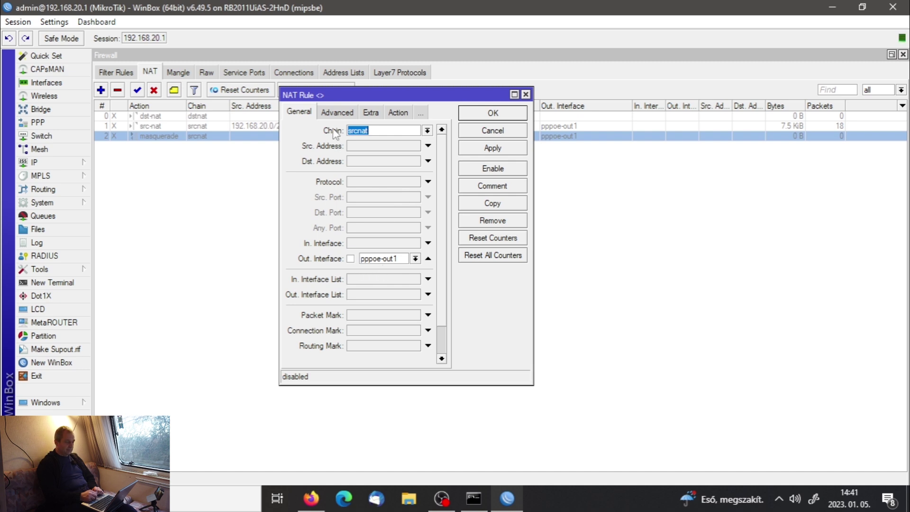
click(347, 115)
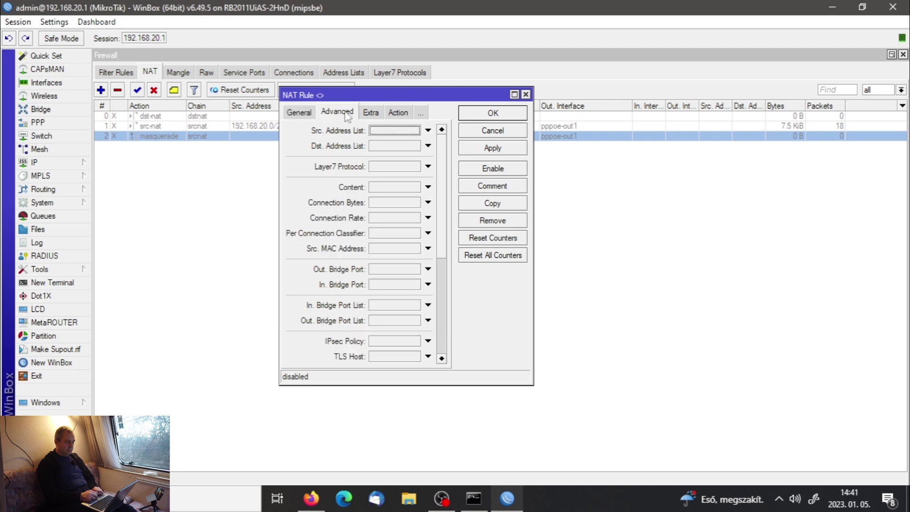
click(373, 115)
click(373, 114)
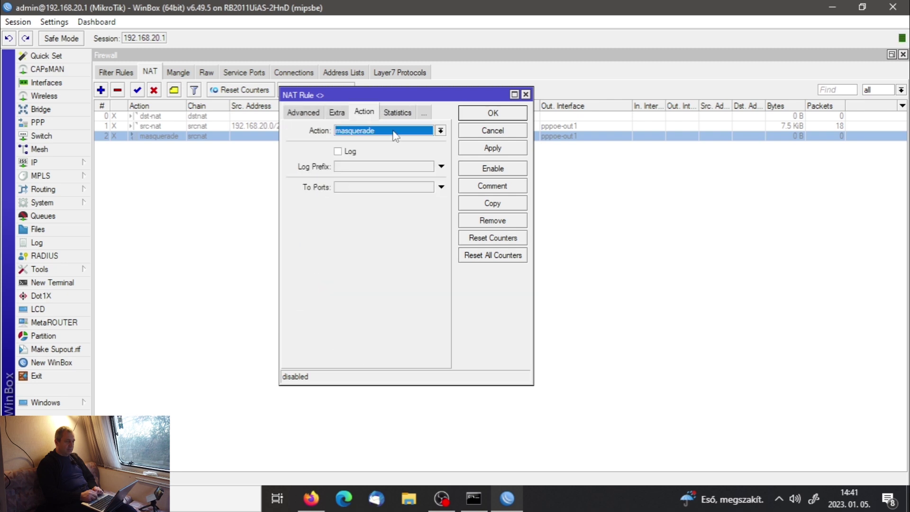
click(421, 134)
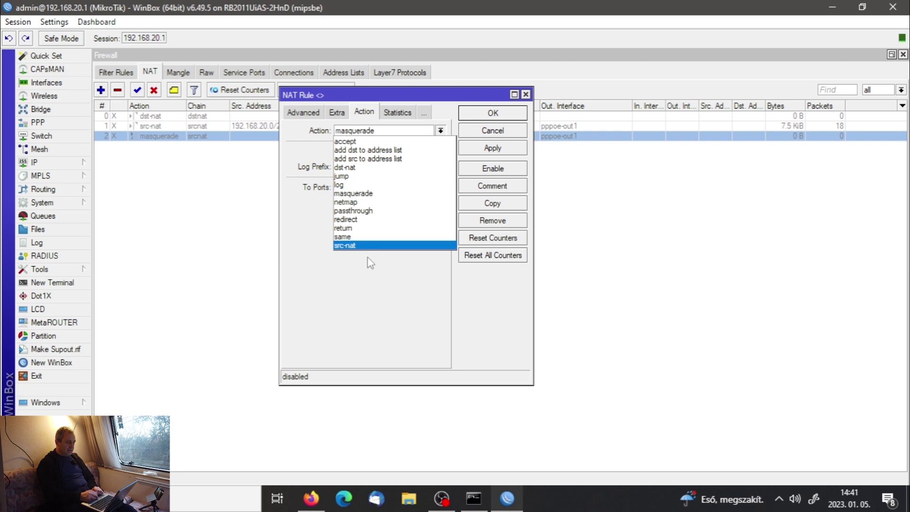
click(372, 194)
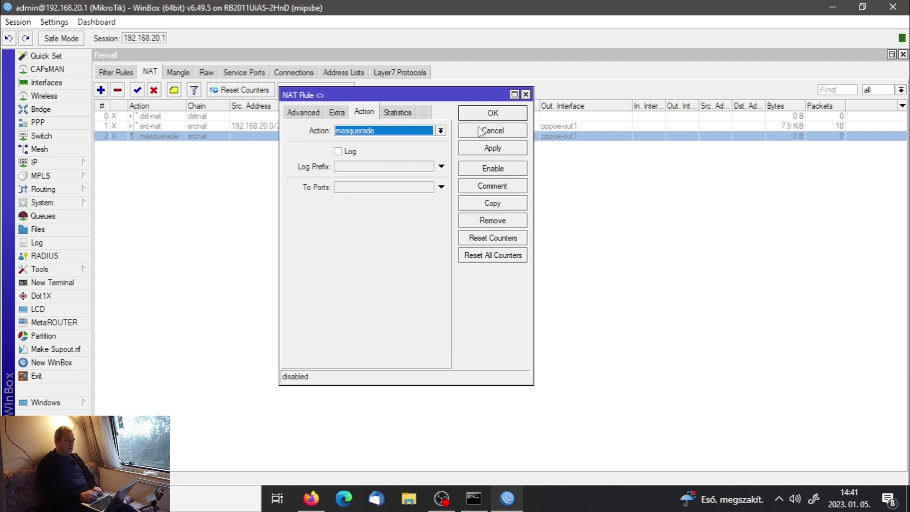
click(479, 131)
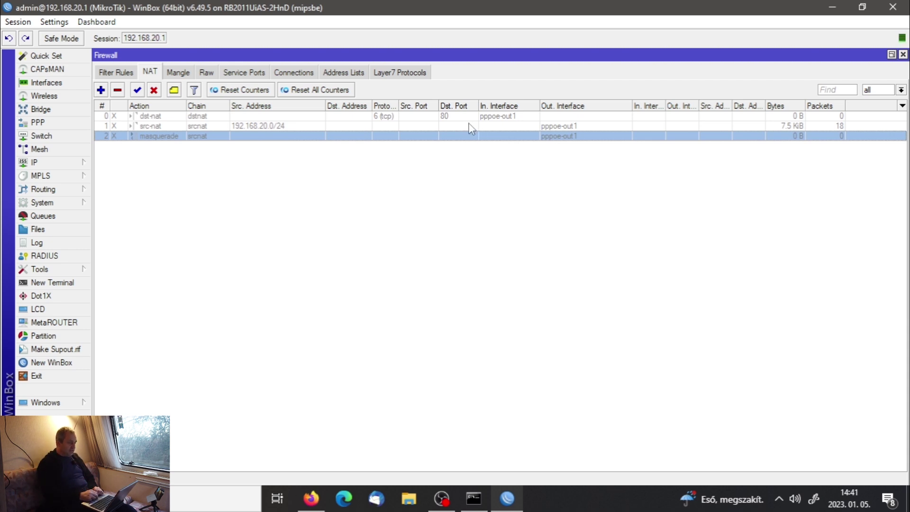
Compare the src-nat rule's To Addresses setting with the options the masquerade rule offers under masquerade and src-nat, discarding any changes.
double_click(470, 126)
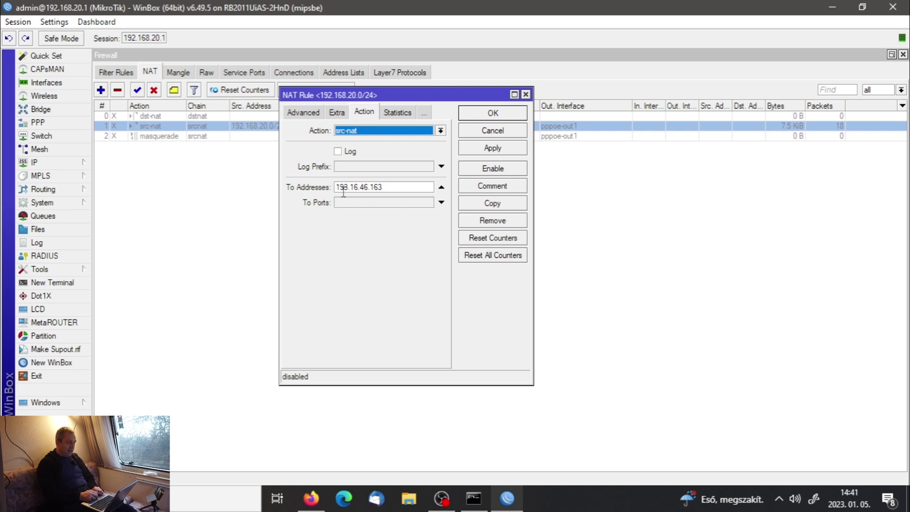
click(467, 132)
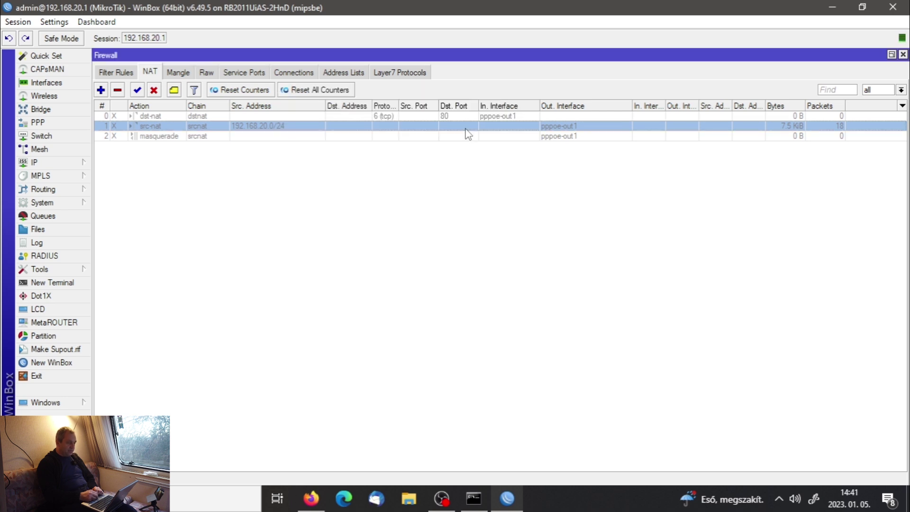
click(369, 136)
click(366, 136)
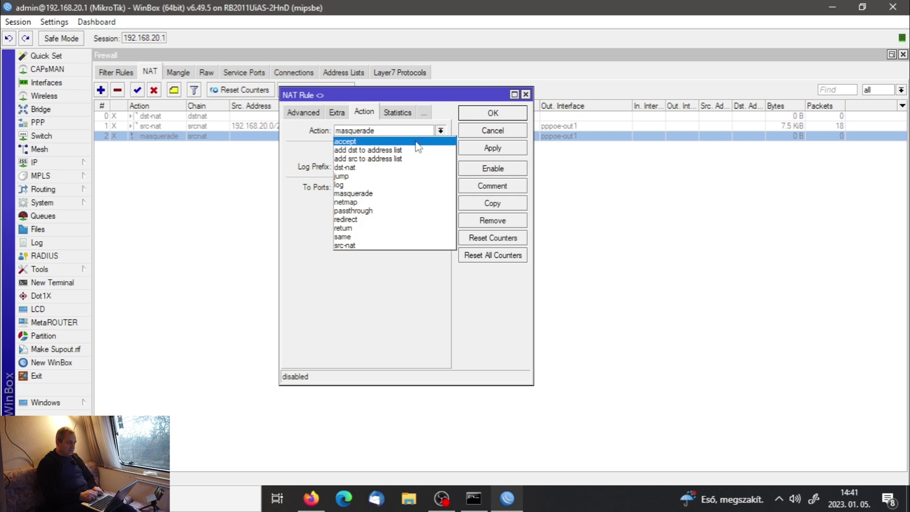
click(371, 194)
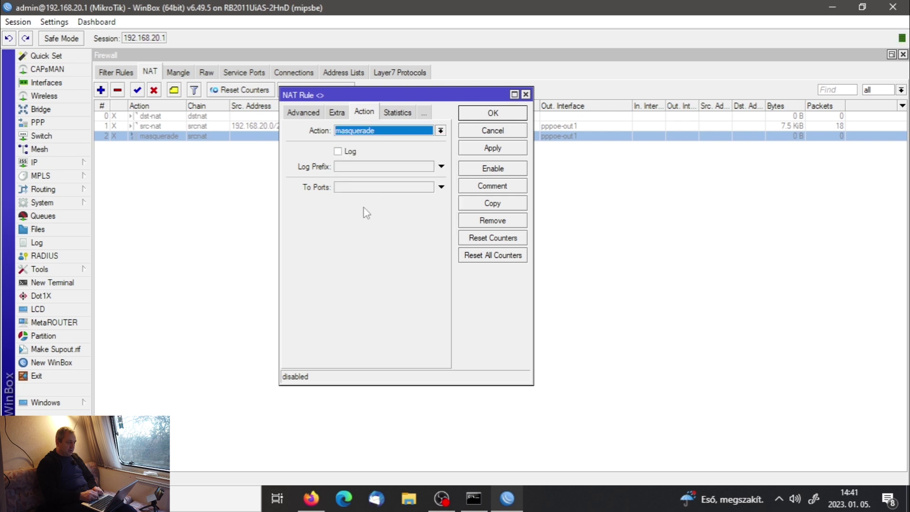
click(427, 132)
click(387, 246)
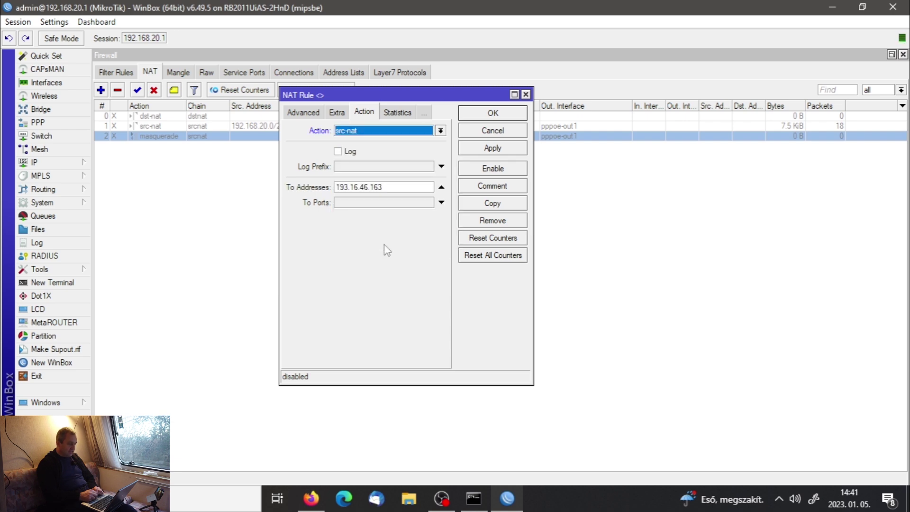
click(417, 133)
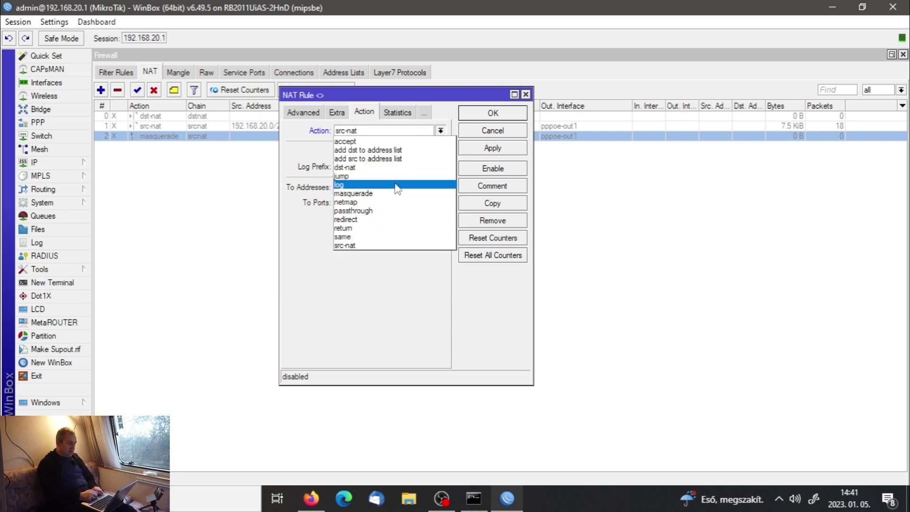
click(393, 195)
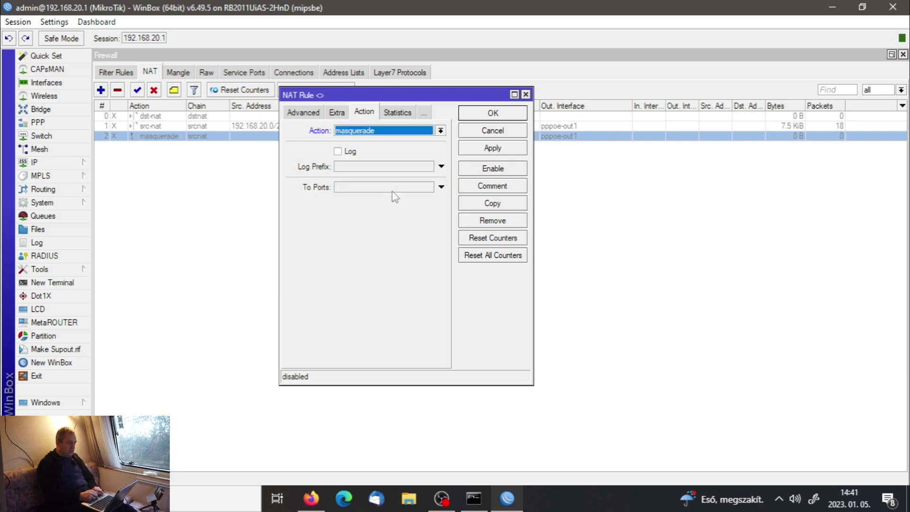
click(491, 131)
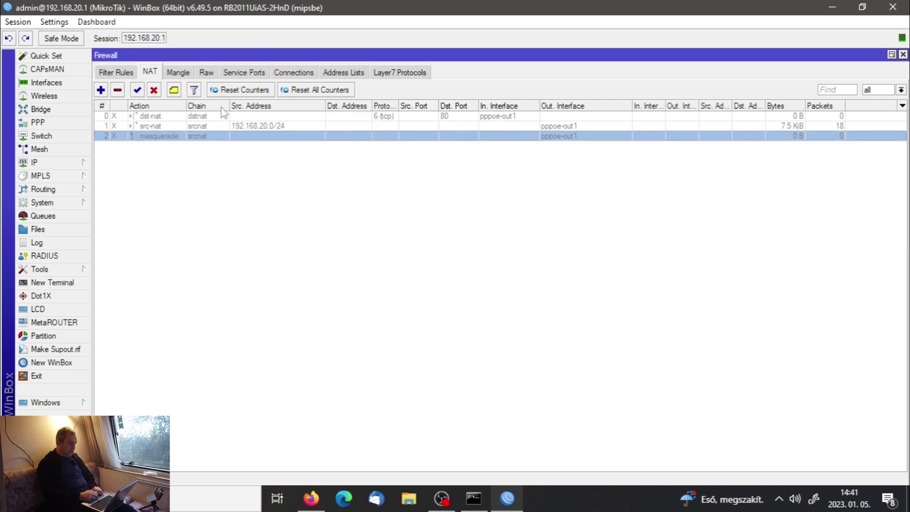
Enable the masquerade rule and ping 8.8.8.8 again from the Command Prompt.
click(137, 90)
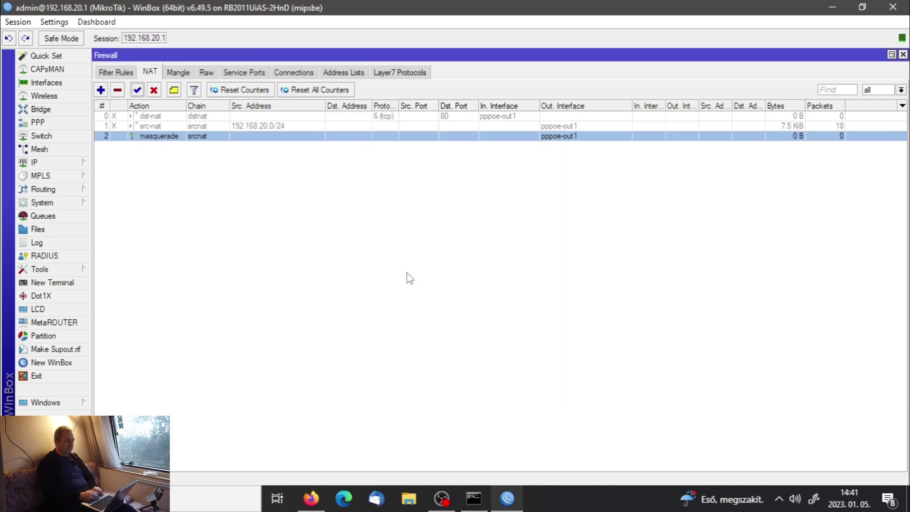
click(474, 499)
key(Up)
key(Return)
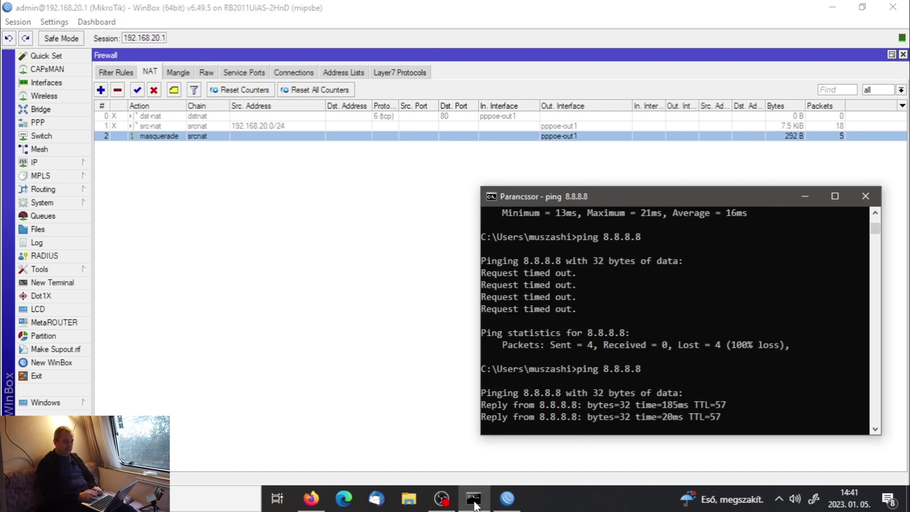
Switch to Firefox, reload the YouTube video page to test internet traffic, and pause the video.
click(311, 499)
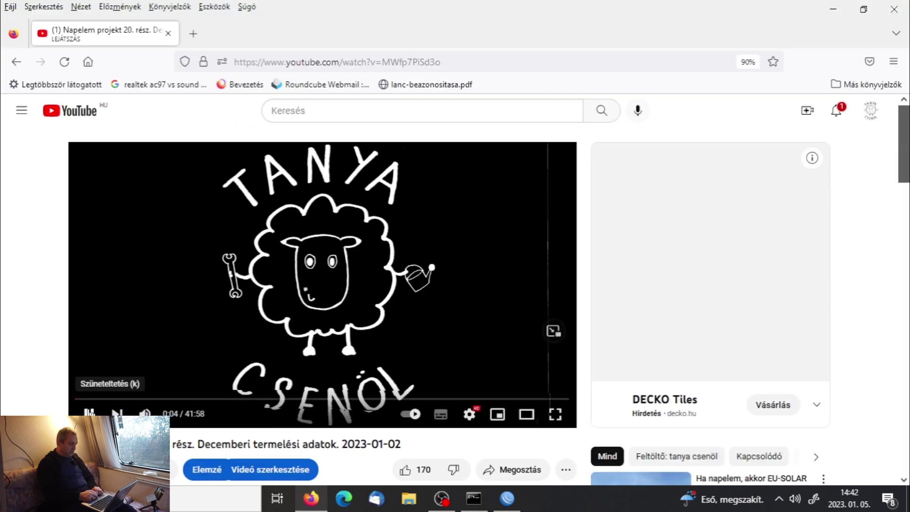
click(64, 62)
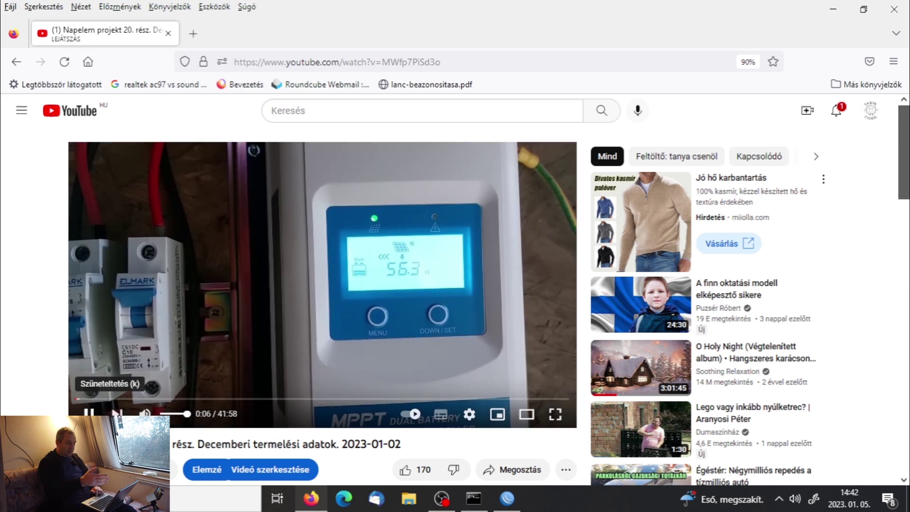
click(89, 412)
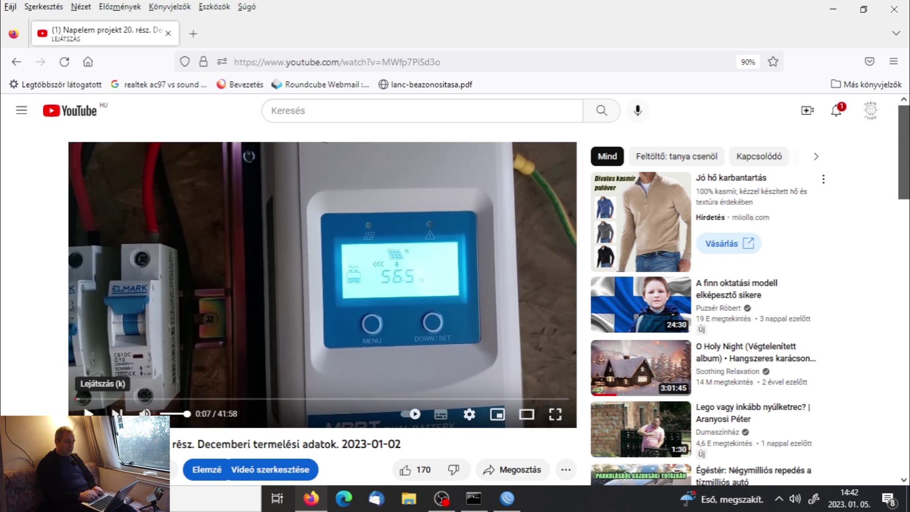
Switch back to WinBox and examine the src-nat and masquerade rules in the NAT list.
click(511, 506)
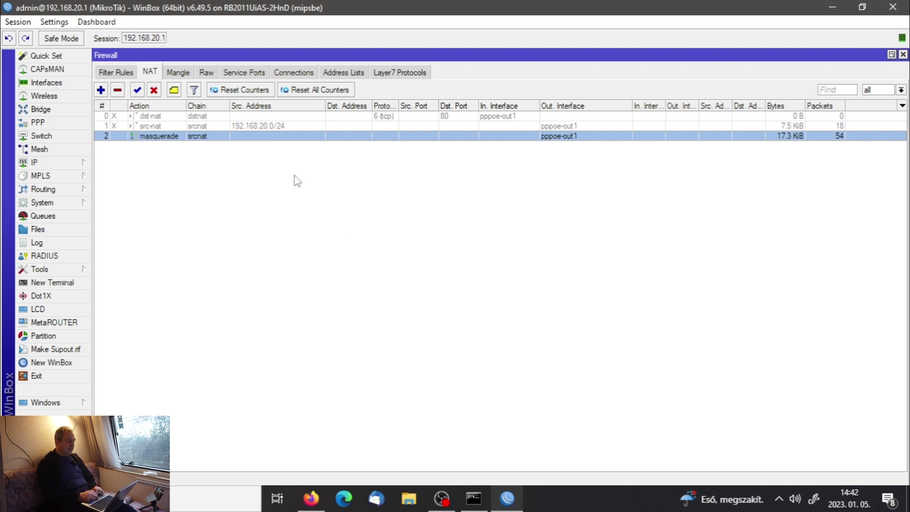
click(286, 128)
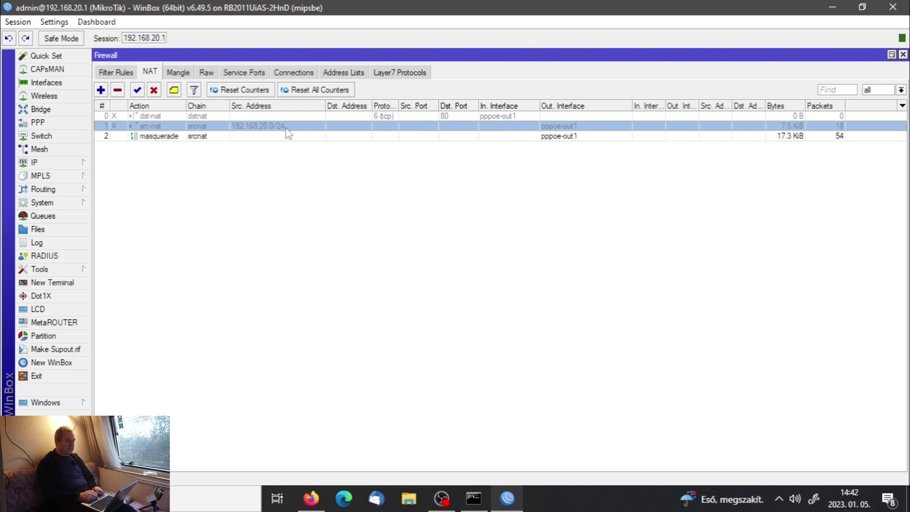
click(284, 136)
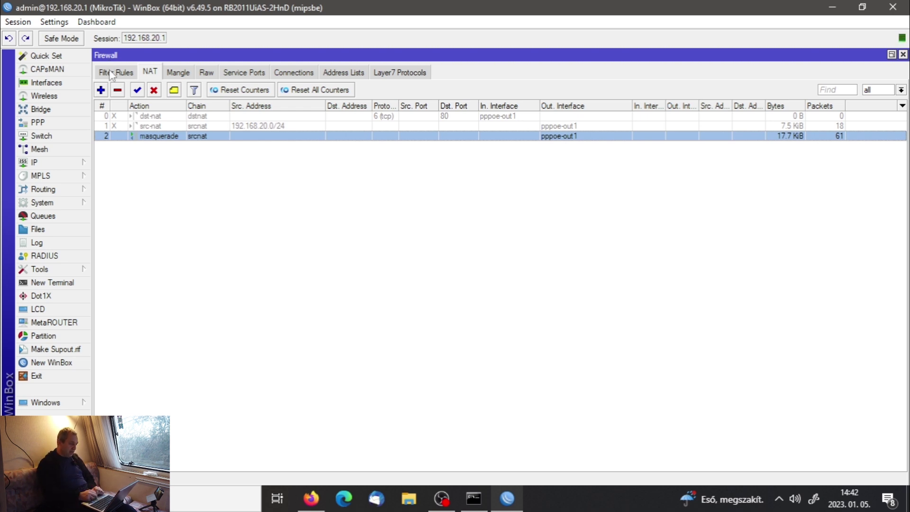
Change the action of the last enabled forward filter rule, number 13, from accept to drop.
click(112, 73)
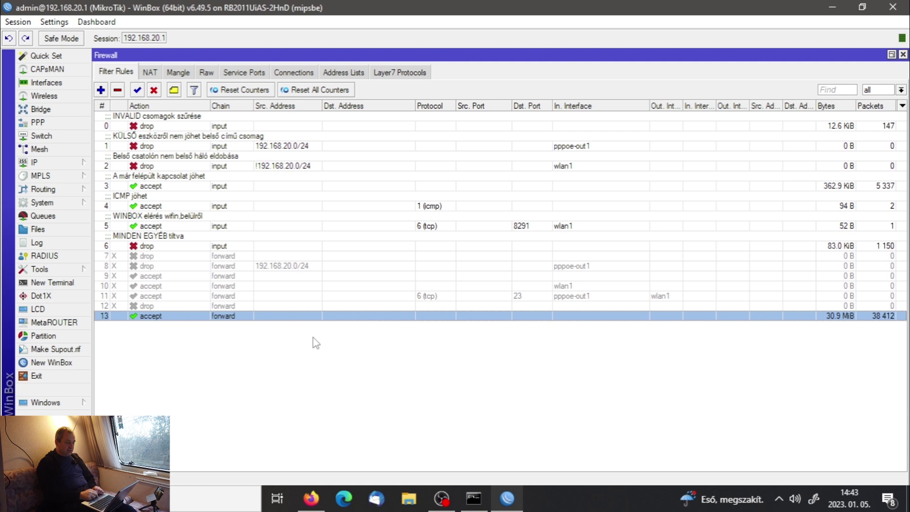
double_click(331, 316)
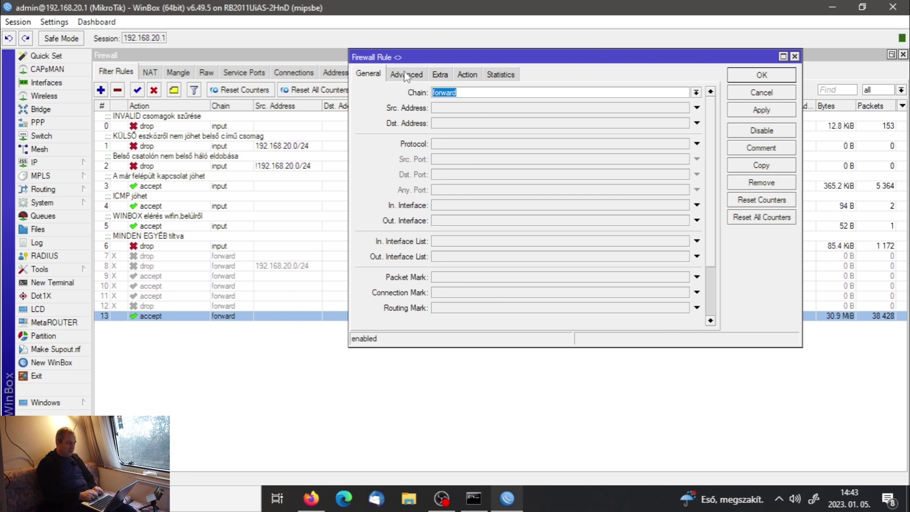
click(467, 75)
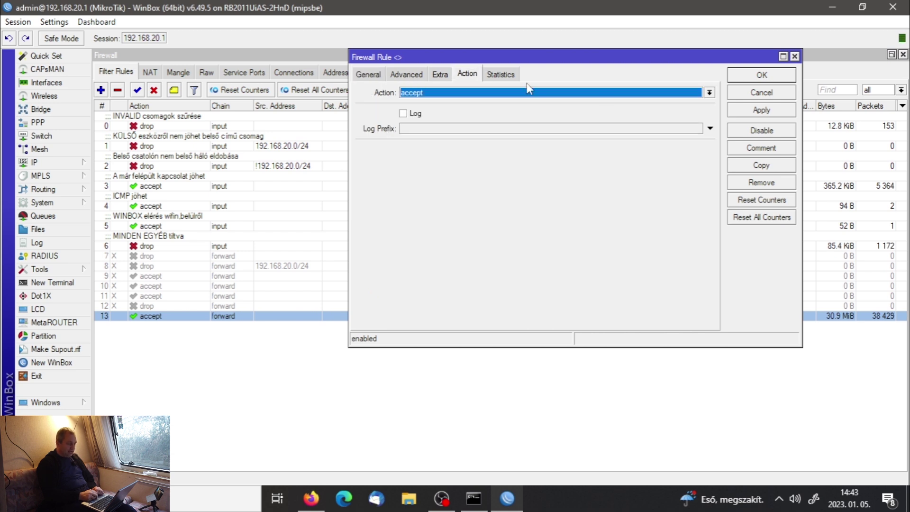
click(610, 97)
click(586, 127)
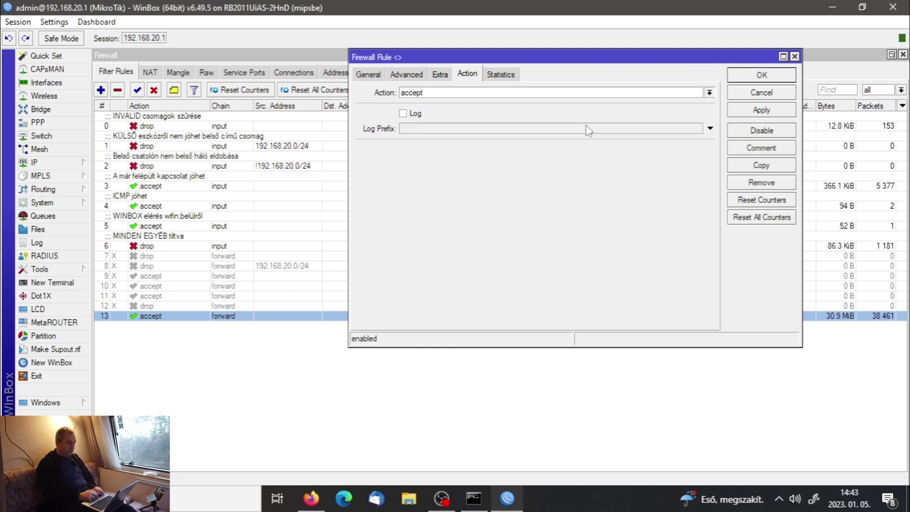
click(748, 77)
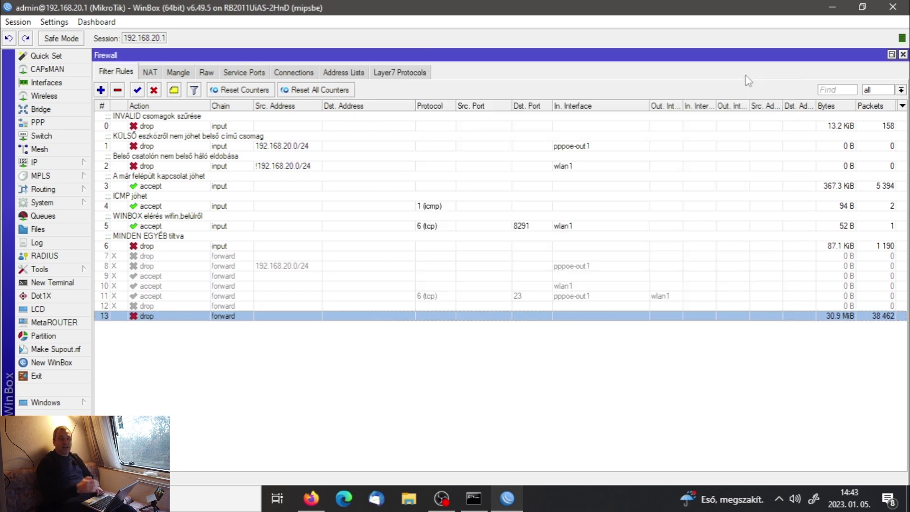
Reset all filter rule counters, check the connection state of forward drop rule 7, and enable that rule.
click(329, 90)
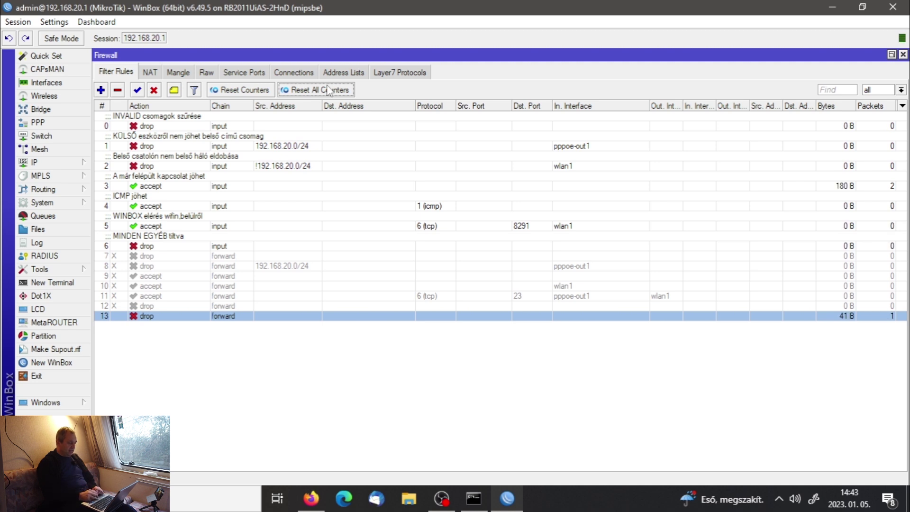
double_click(256, 256)
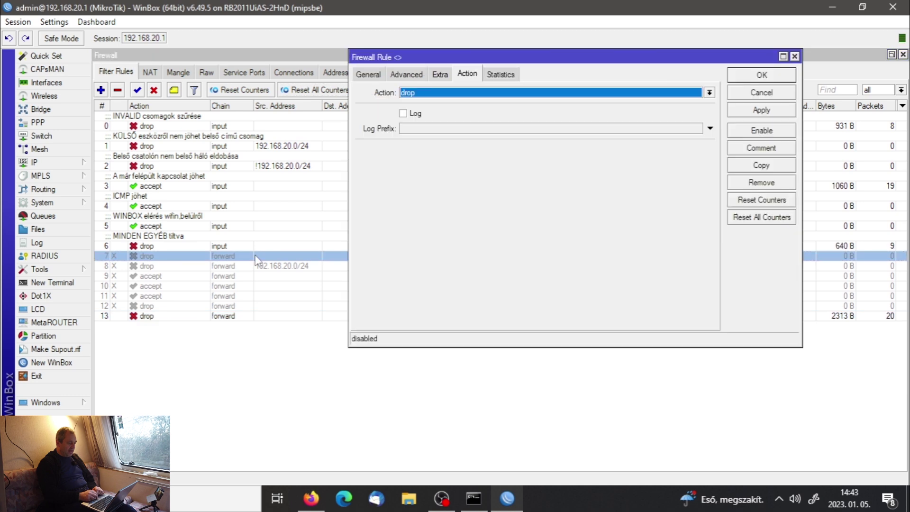
click(367, 75)
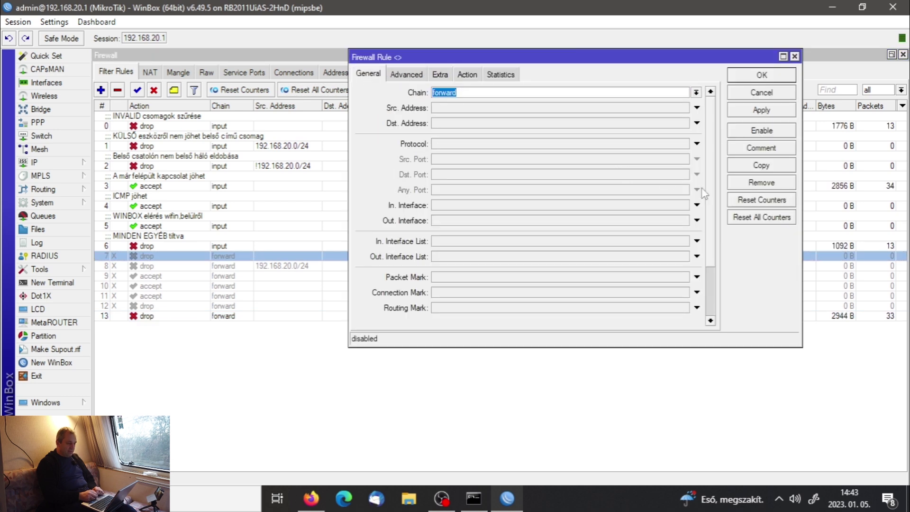
scroll(712, 213, down, 3)
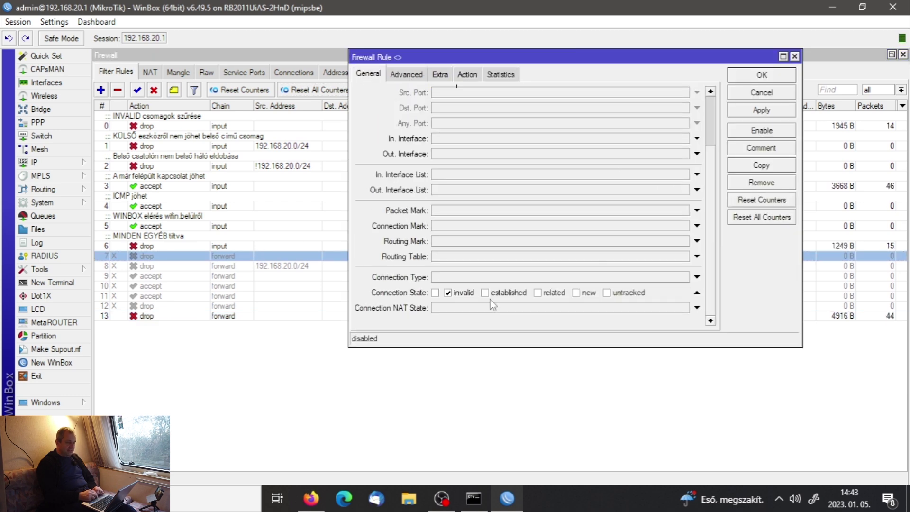
click(762, 75)
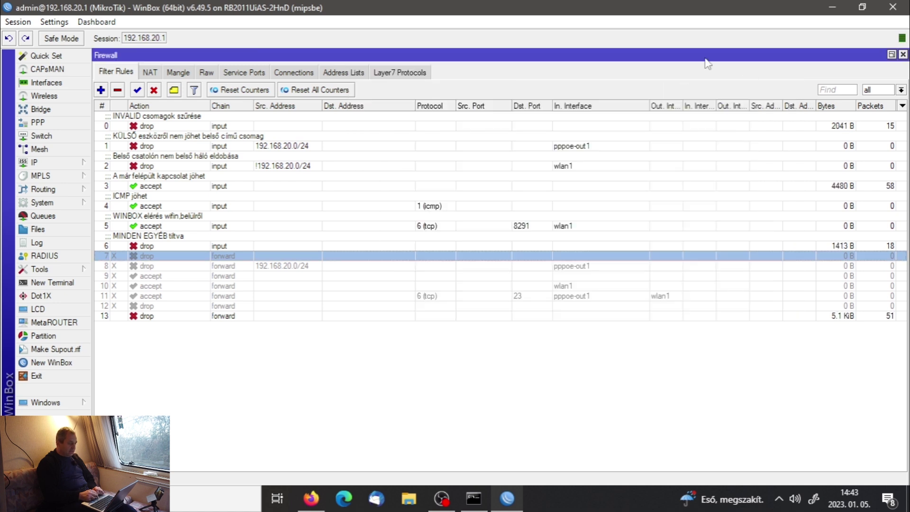
click(138, 91)
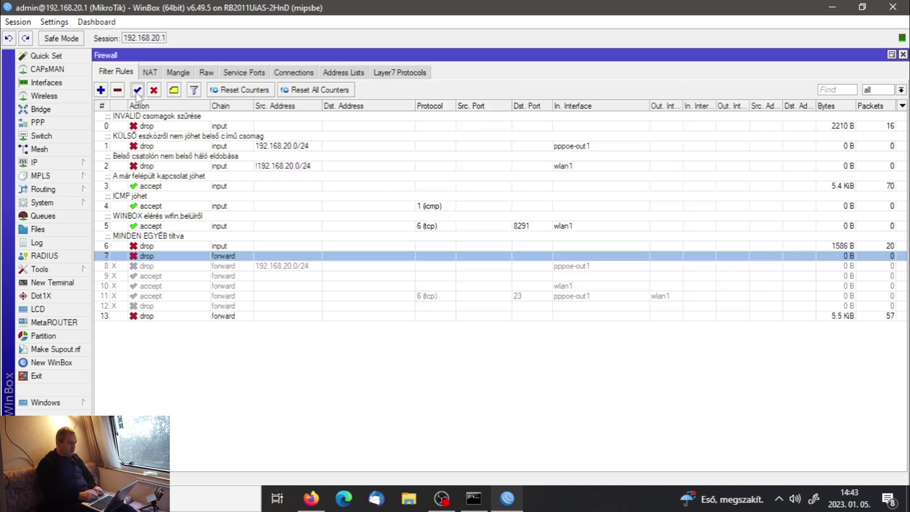
Switch to the Command Prompt and ping 8.8.8.8 again, keeping the filter rule counters in view.
click(474, 501)
key(Up)
key(Return)
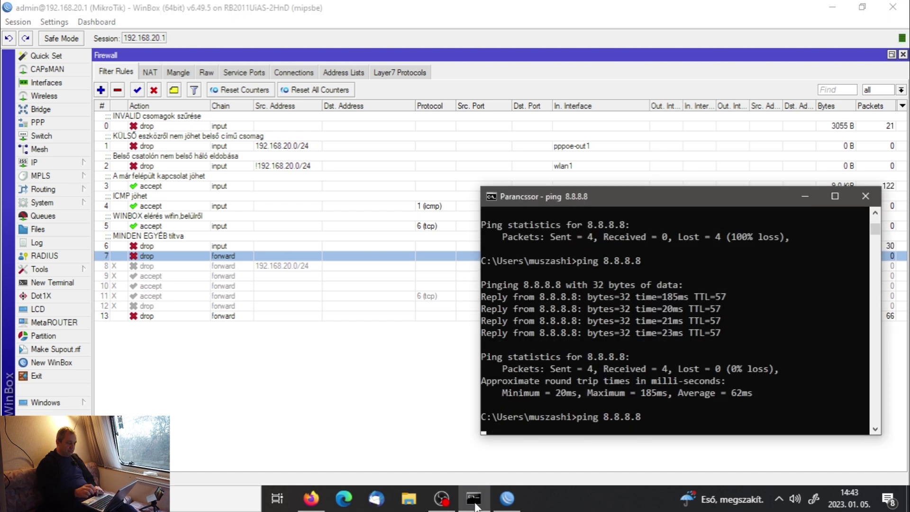
drag(722, 197, 642, 345)
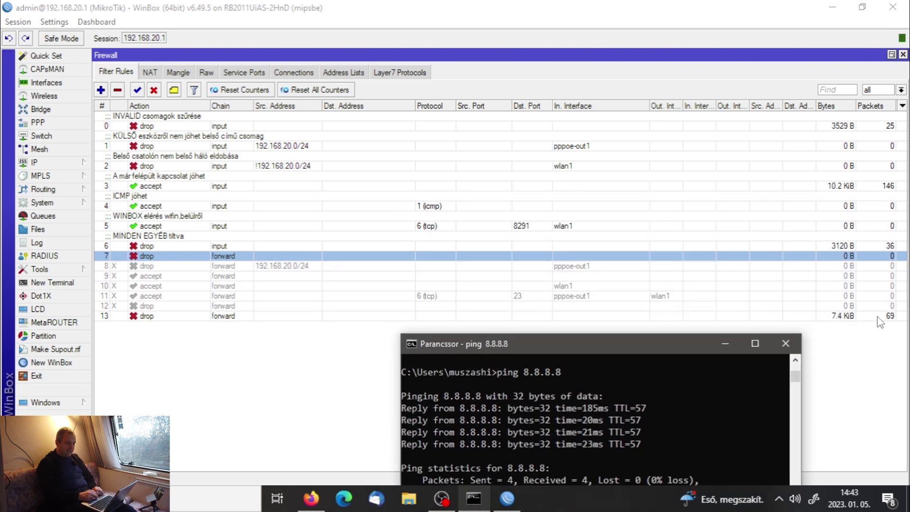
drag(624, 342, 599, 290)
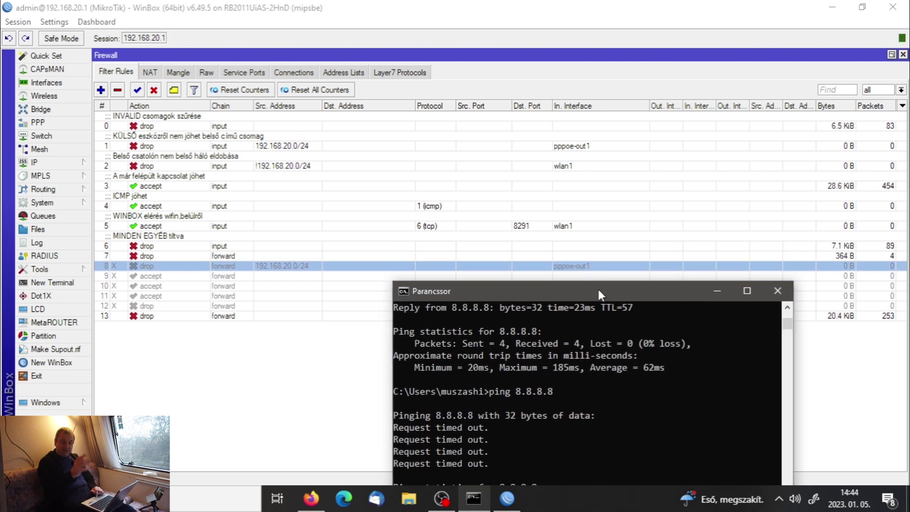
Enable forward drop rule 8, which covers source 192.168.20.0/24 arriving on pppoe-out1.
drag(598, 290, 594, 318)
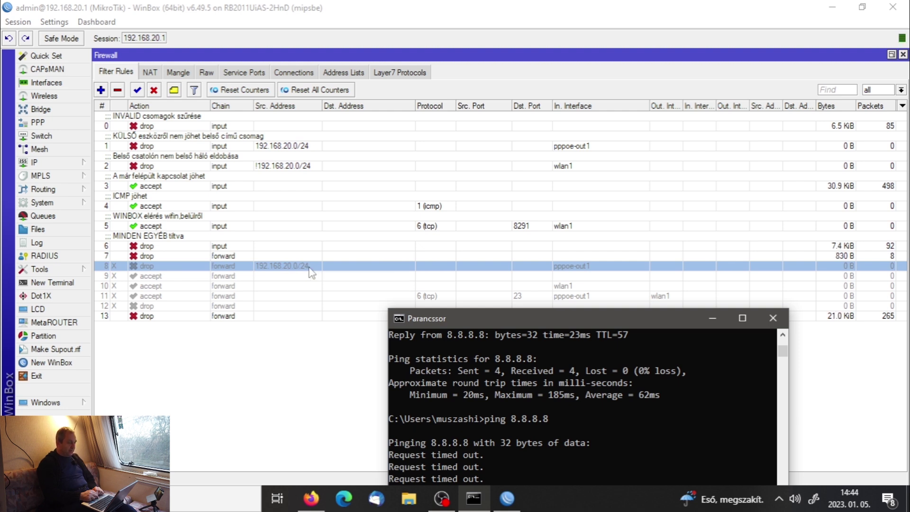
drag(505, 320, 504, 356)
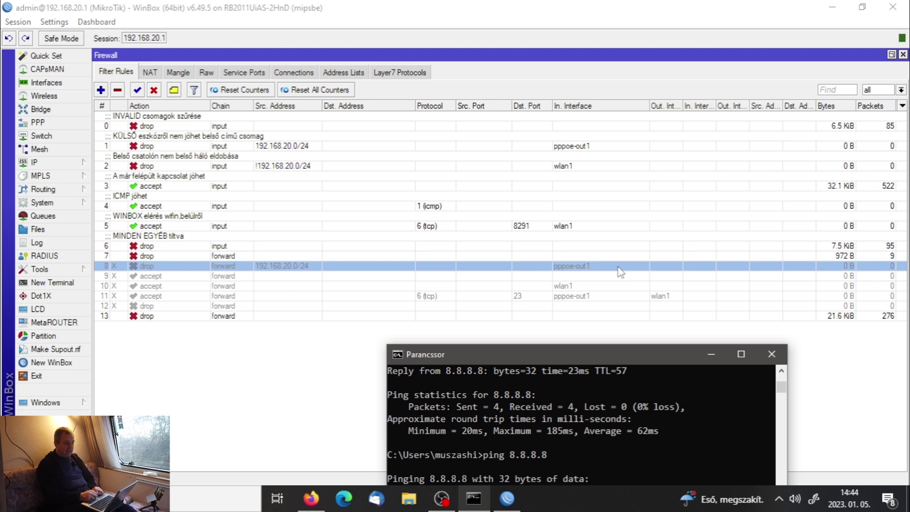
click(137, 90)
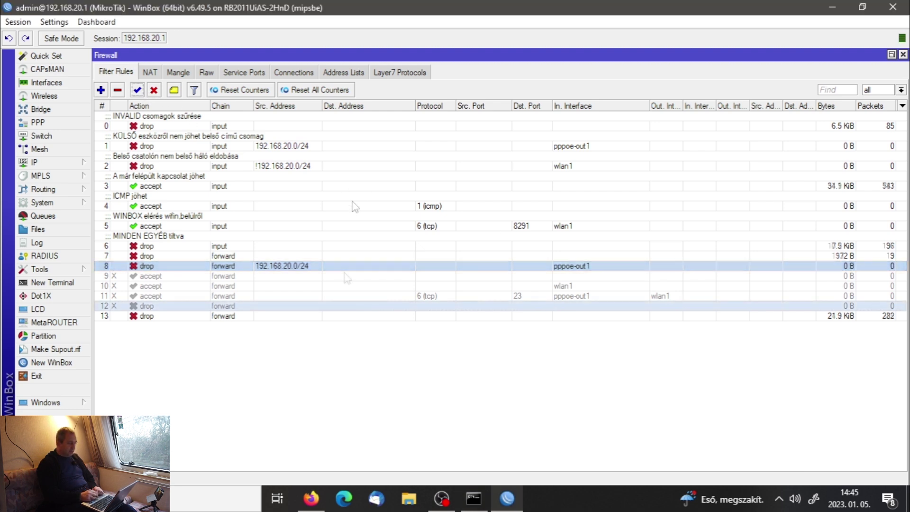
Examine the action and connection state settings of disabled forward accept rule 9, leaving them unmodified.
click(320, 284)
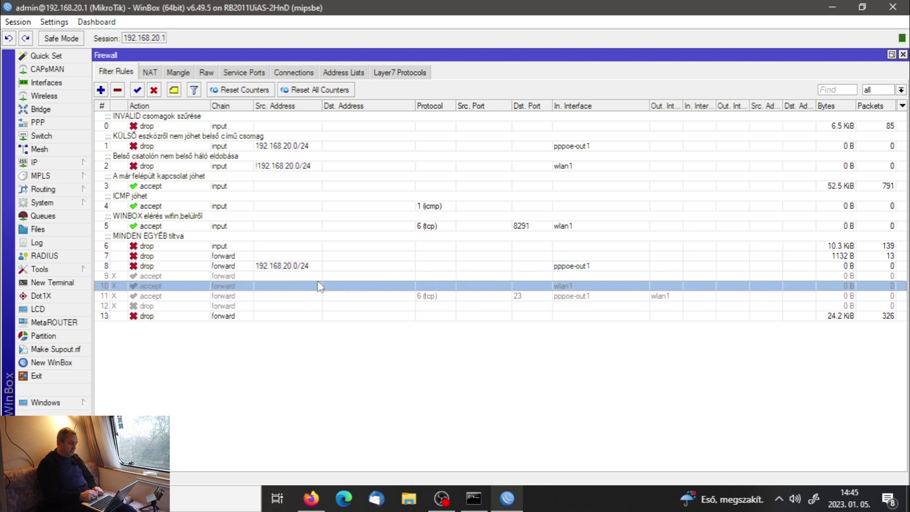
click(309, 279)
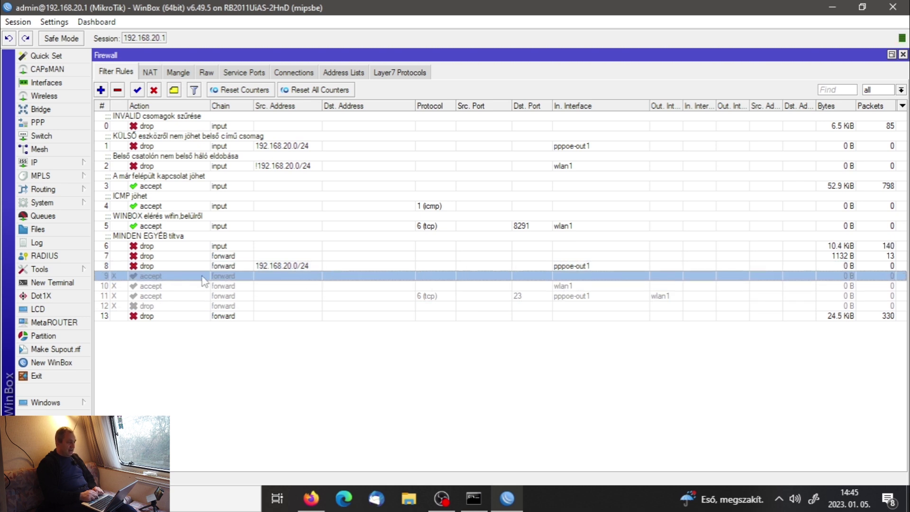
double_click(298, 284)
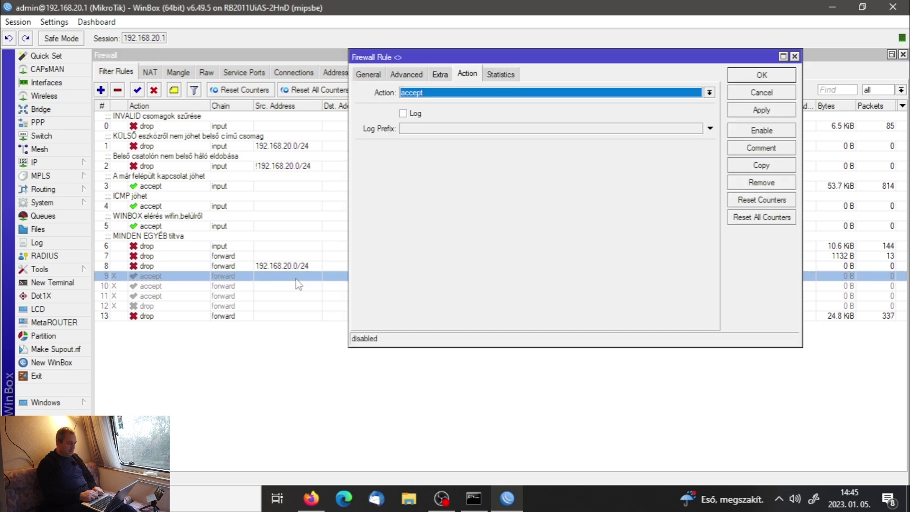
click(376, 78)
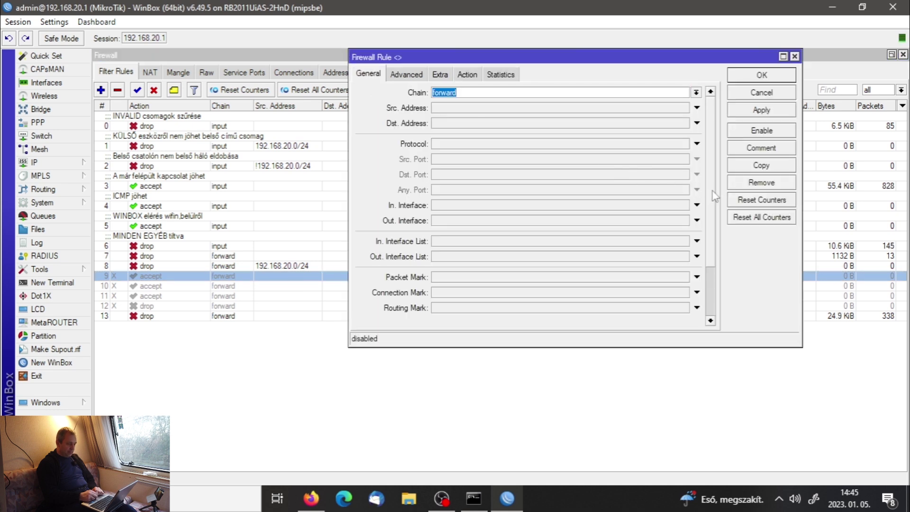
scroll(715, 196, down, 3)
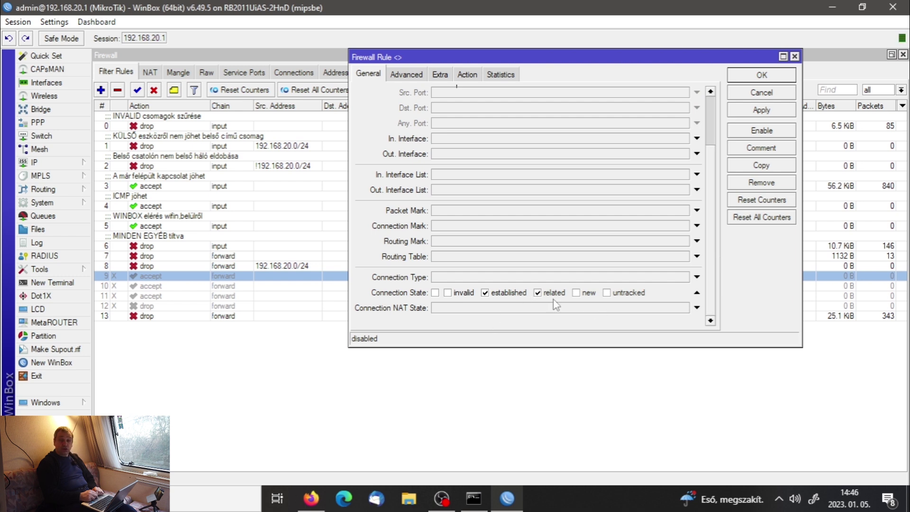
click(757, 95)
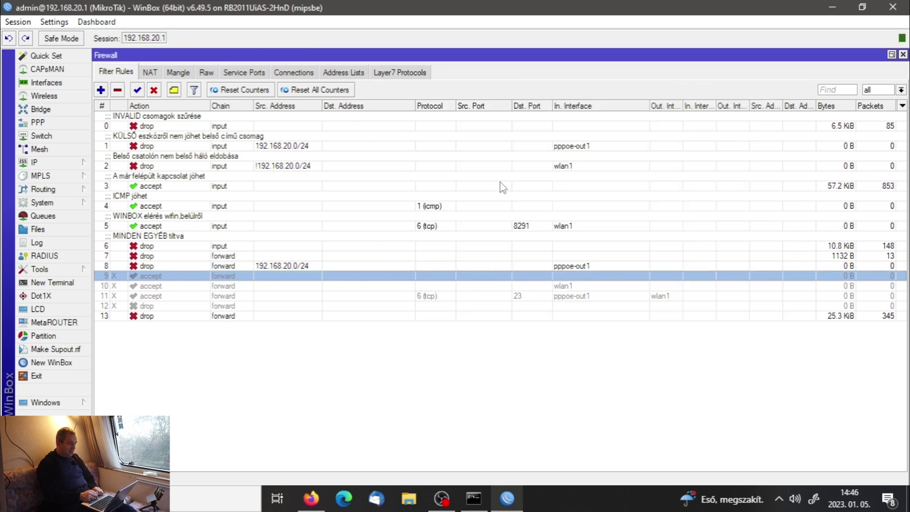
Check the incoming interface and action of forward accept rule 10 for wlan1, and enable the rule.
click(393, 286)
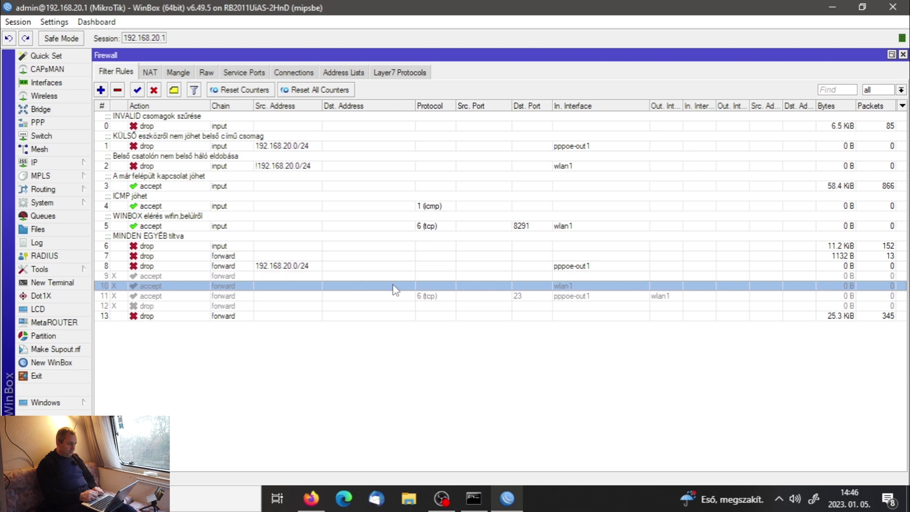
double_click(394, 286)
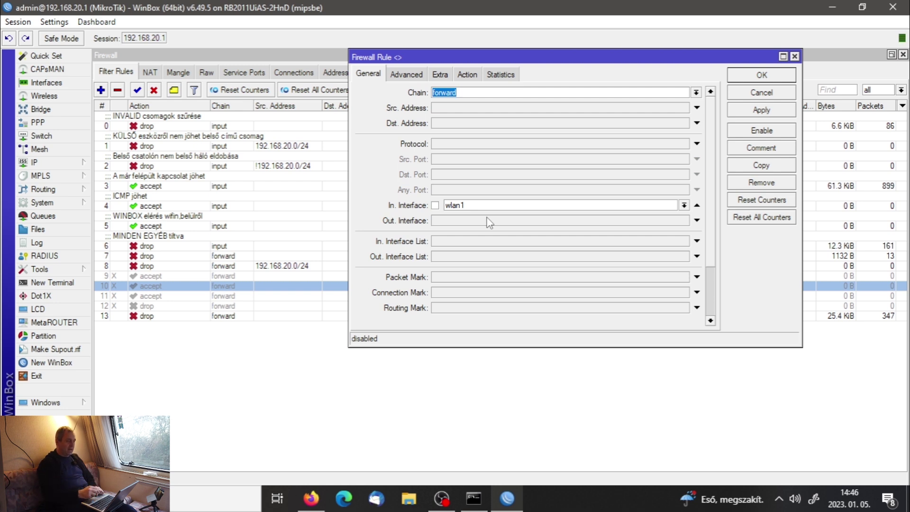
click(468, 75)
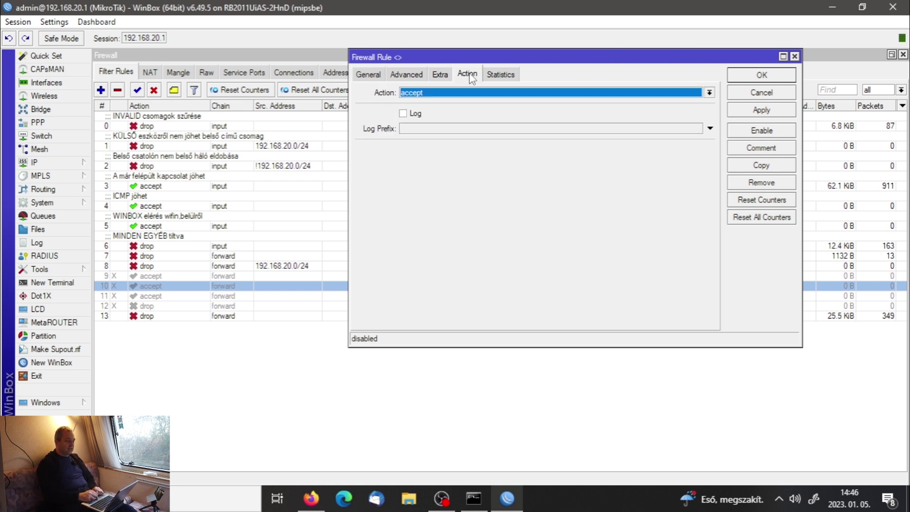
click(741, 93)
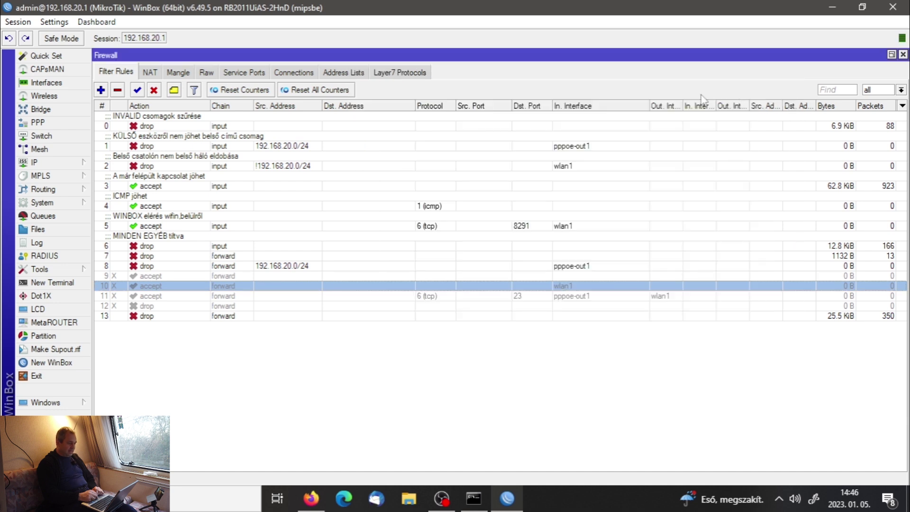
click(139, 93)
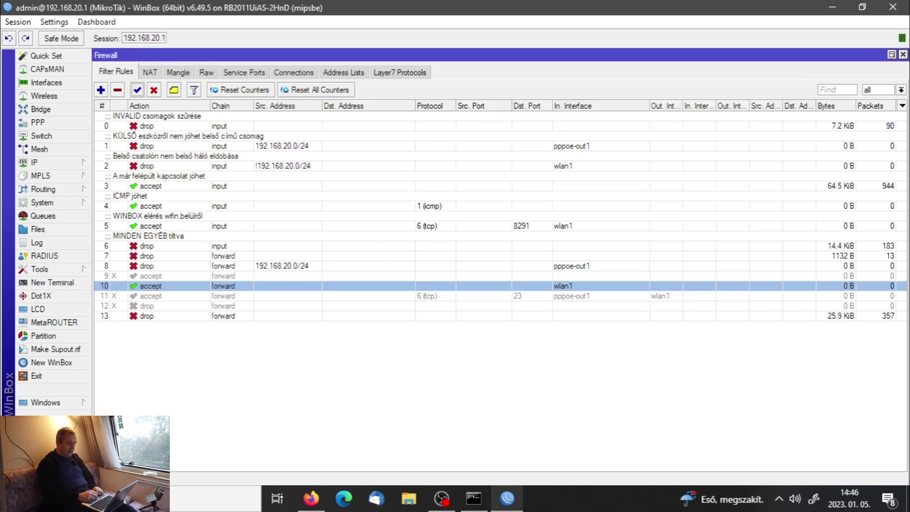
Reset all filter rule counters and ping 8.8.8.8 from the Command Prompt, comparing the packet counts of the forward rules.
click(481, 508)
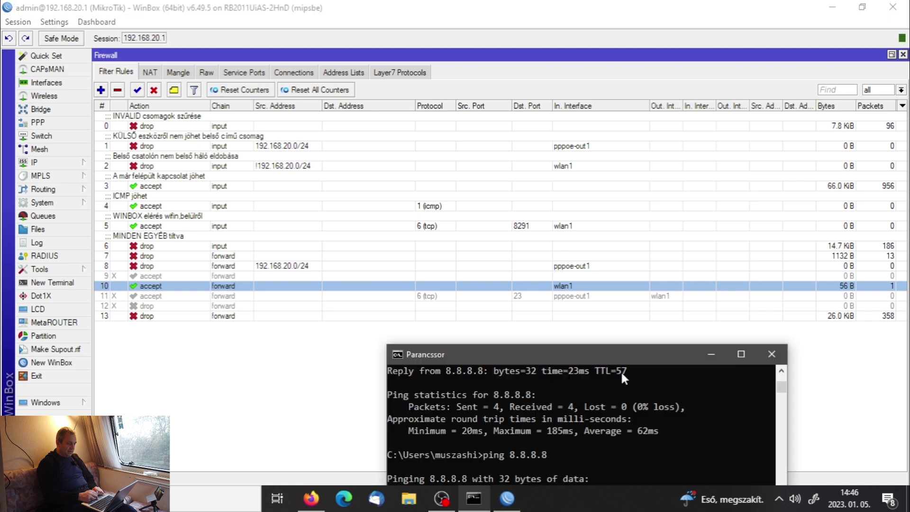
click(327, 90)
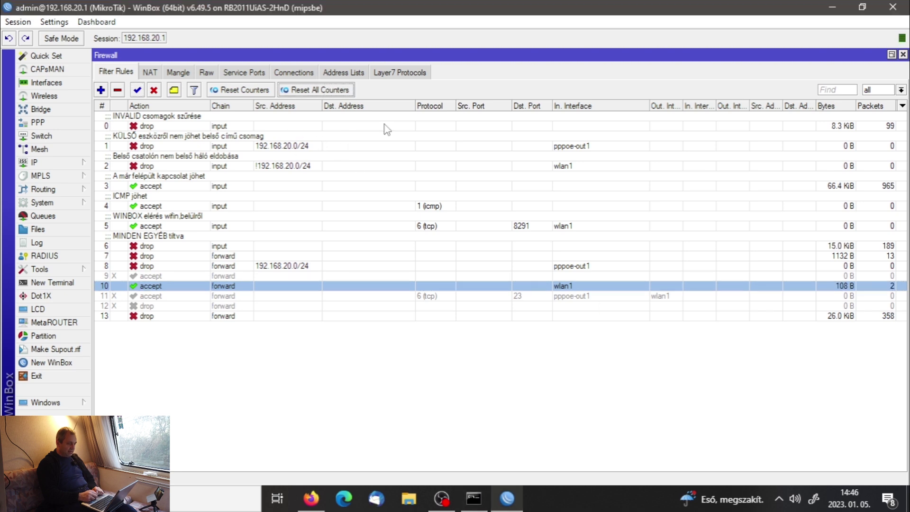
mouse_move(474, 504)
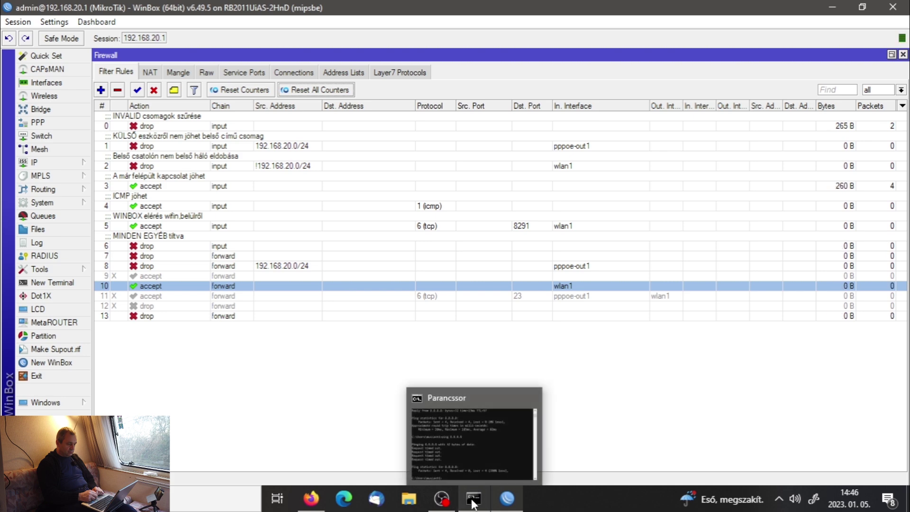
click(474, 503)
drag(558, 355, 326, 154)
key(Up)
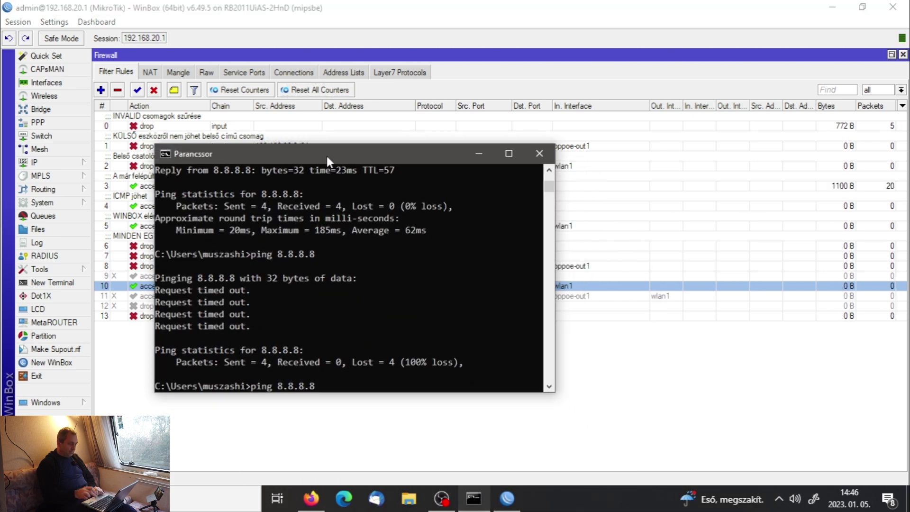
key(Return)
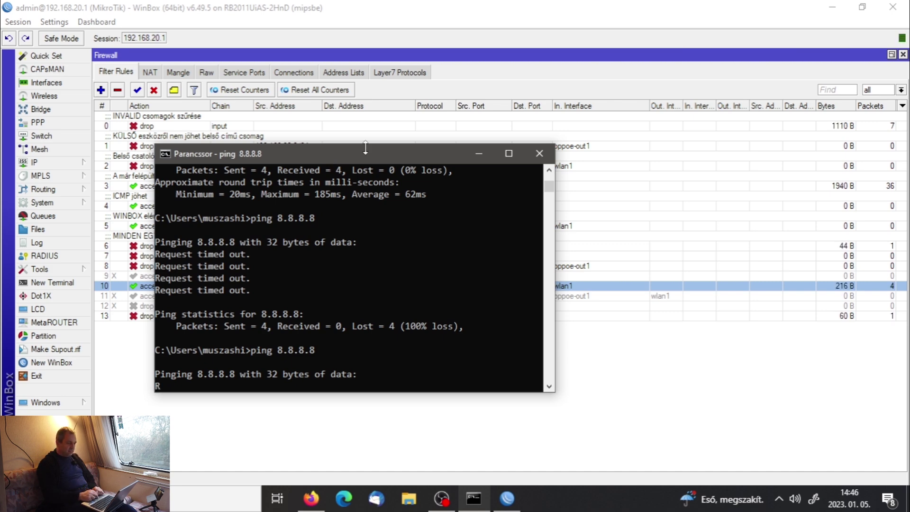
drag(365, 152, 499, 369)
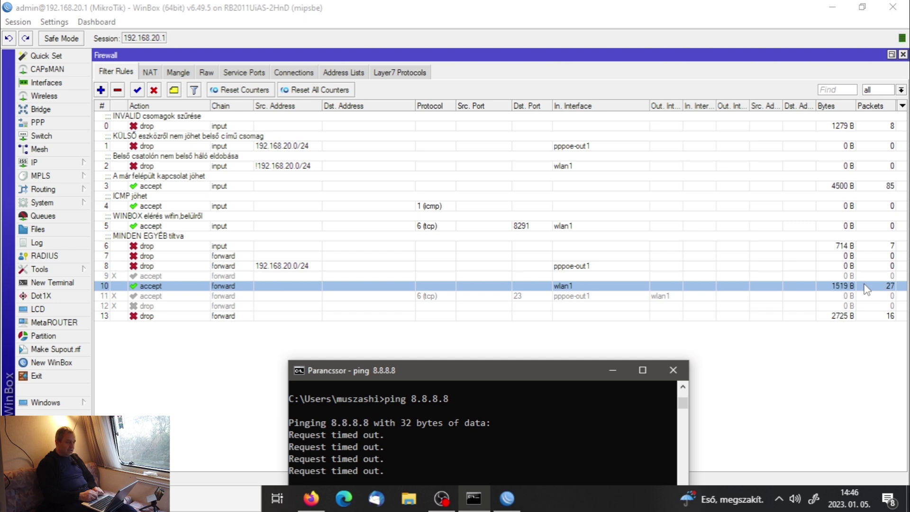
key(Up)
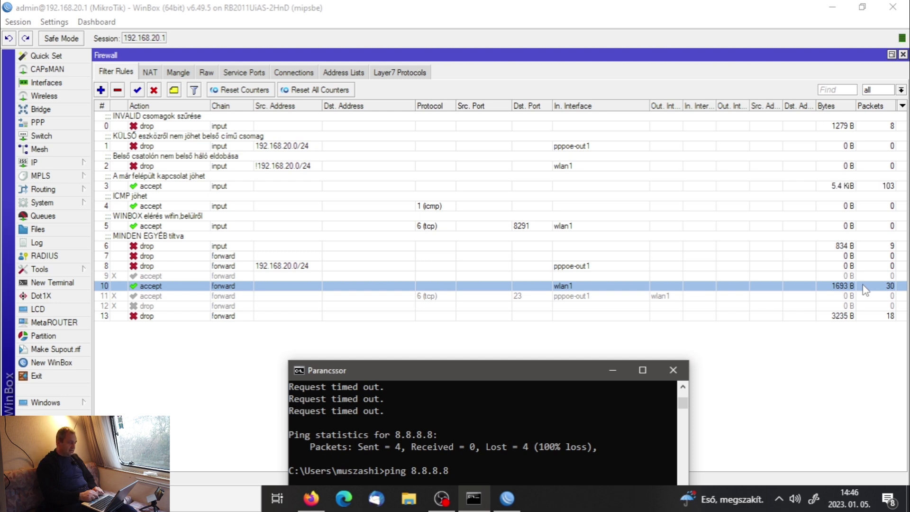
Enable forward accept rule 9 for established and related connections, and ping 8.8.8.8 again from the Command Prompt.
click(434, 276)
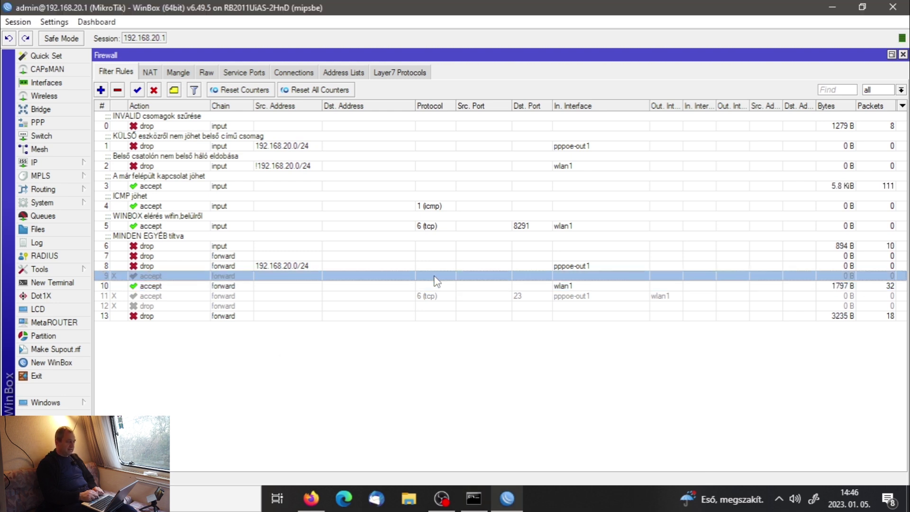
click(138, 90)
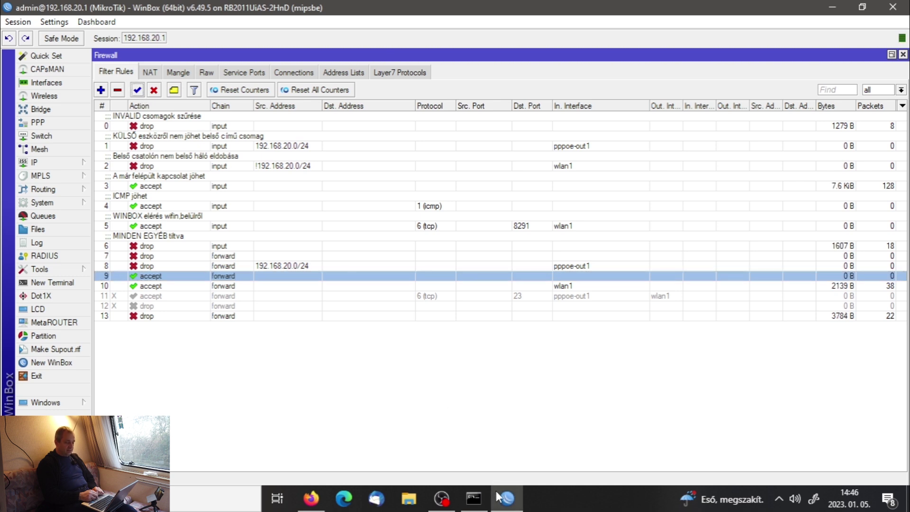
click(474, 498)
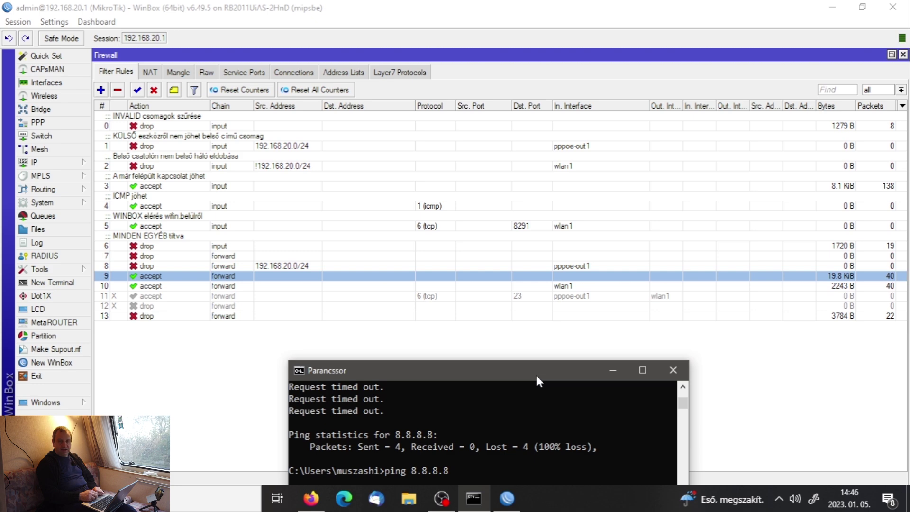
drag(536, 379, 563, 197)
key(Up)
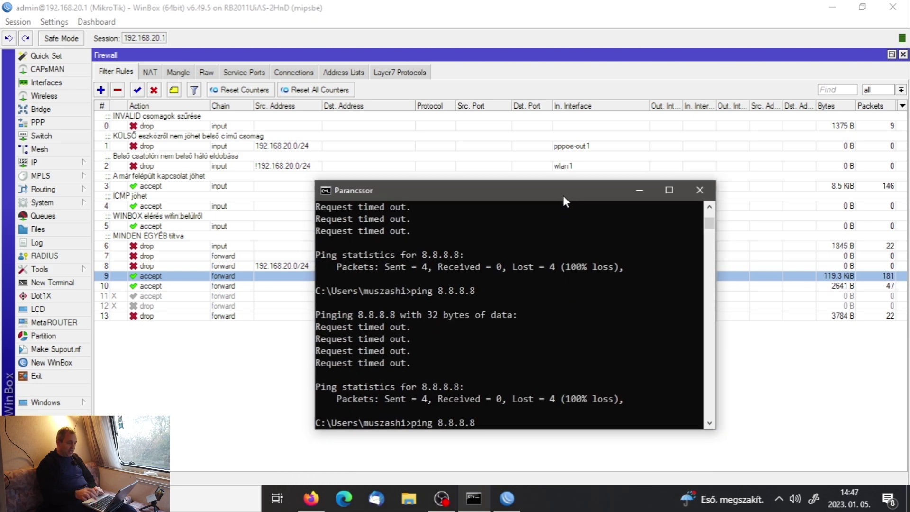
key(Return)
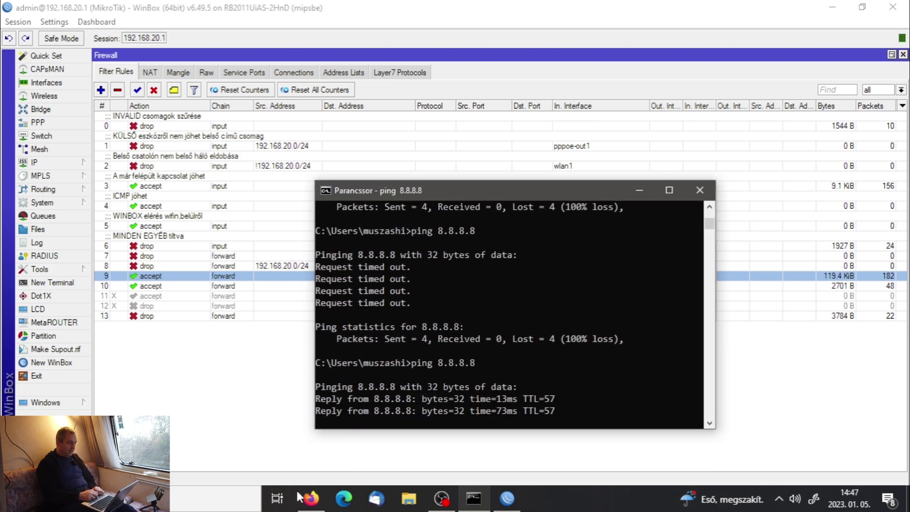
Switch to Firefox and play the open YouTube video from about its middle, skipping the advertisement, to generate internet traffic.
click(309, 498)
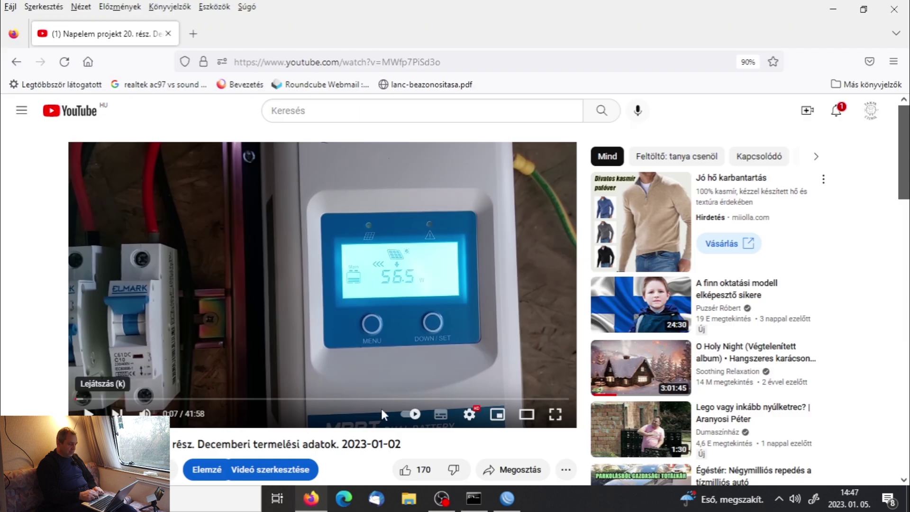
key(space)
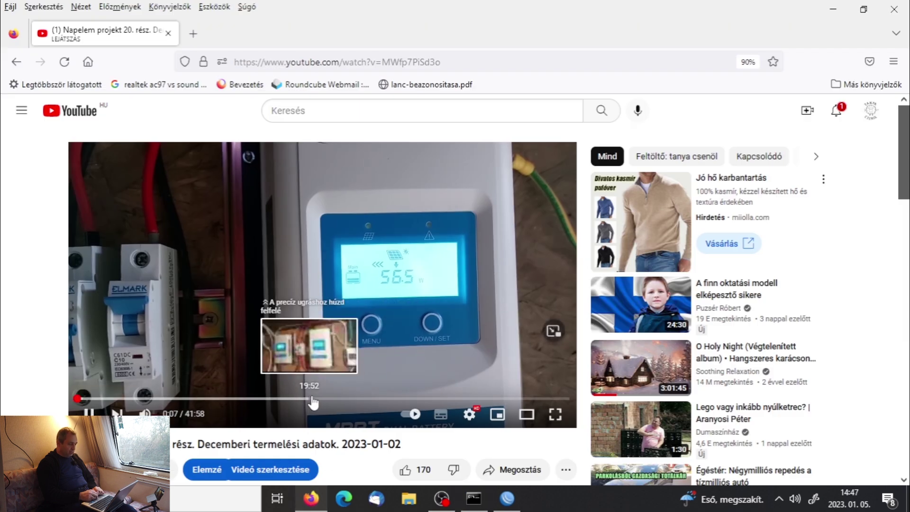
click(314, 400)
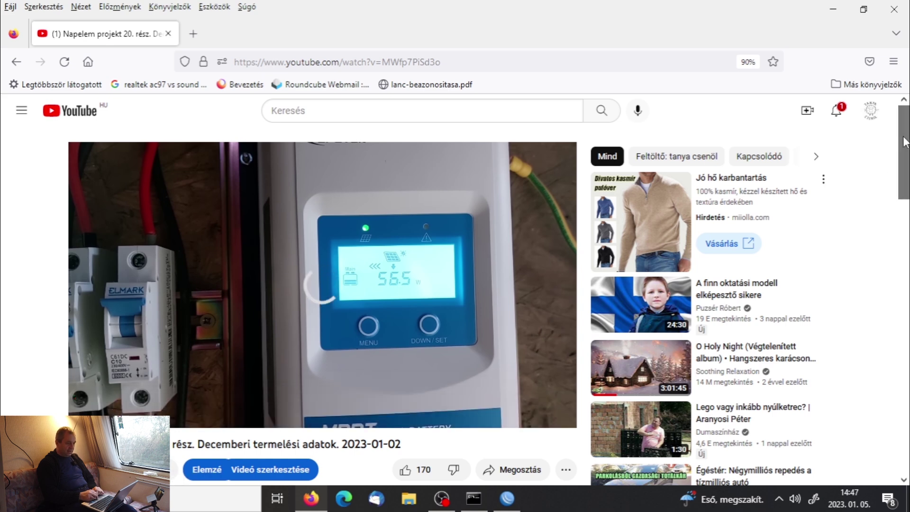
scroll(907, 160, down, 3)
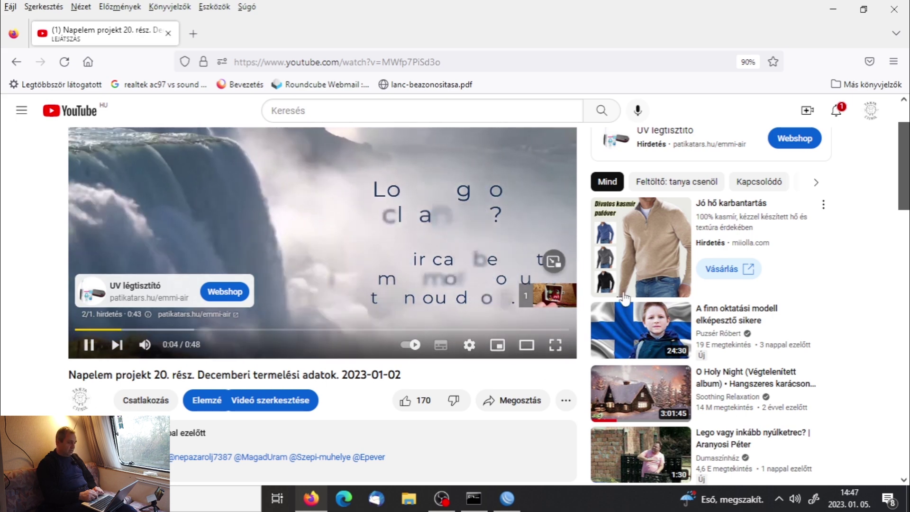
click(551, 306)
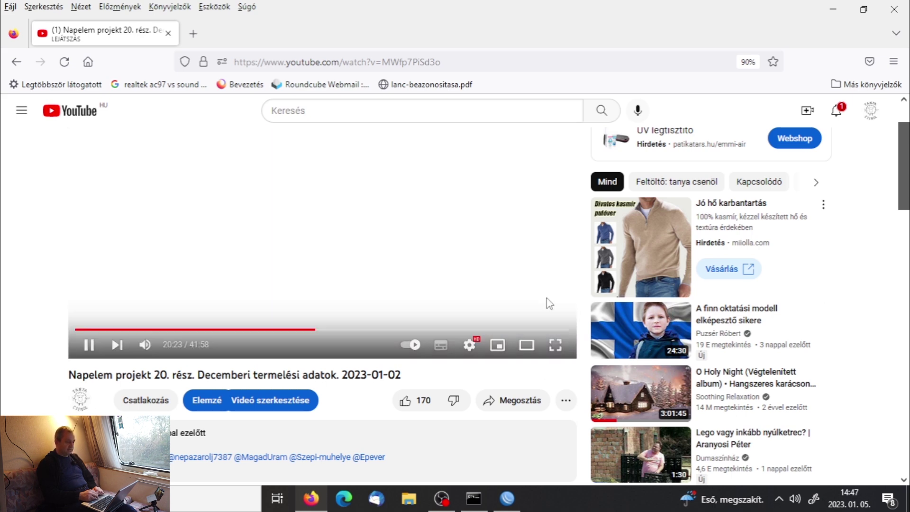
Return to WinBox and examine the traffic counters and connection state settings of forward accept rule 9, leaving it unmodified.
mouse_move(515, 500)
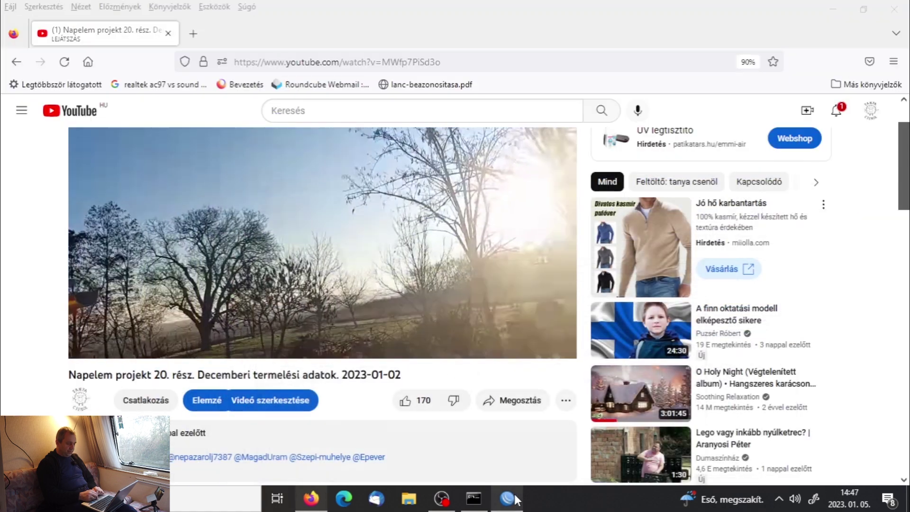
click(509, 499)
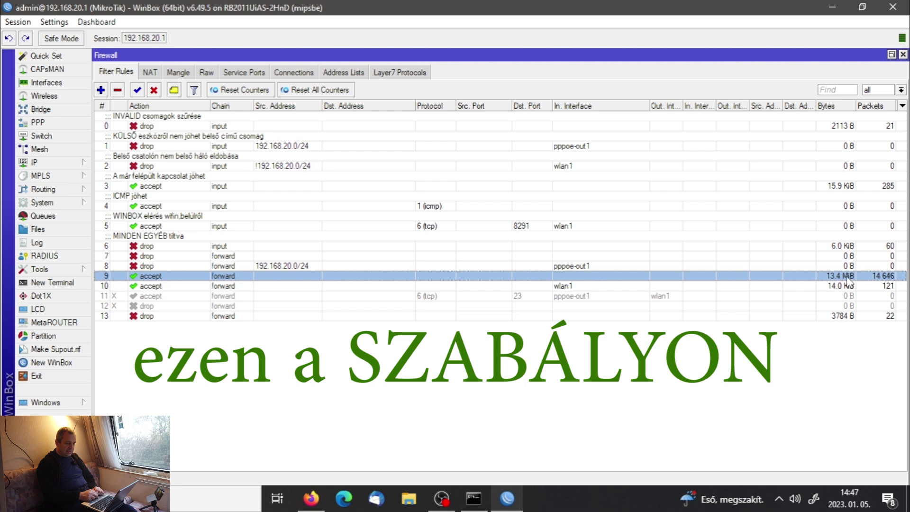
double_click(798, 280)
click(378, 79)
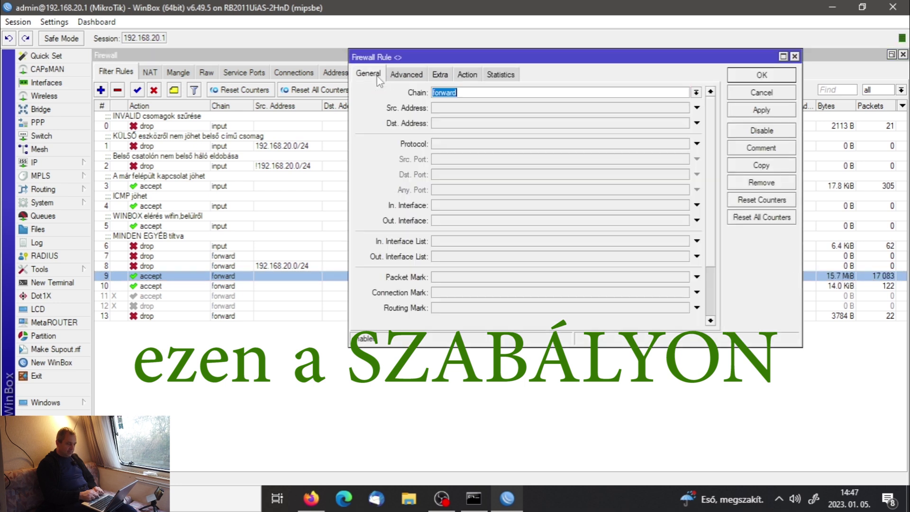
scroll(713, 180, down, 2)
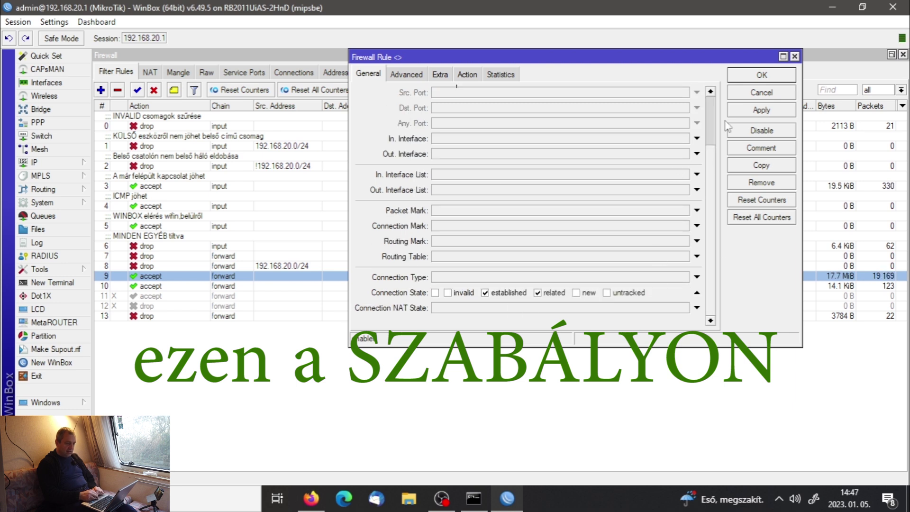
click(752, 91)
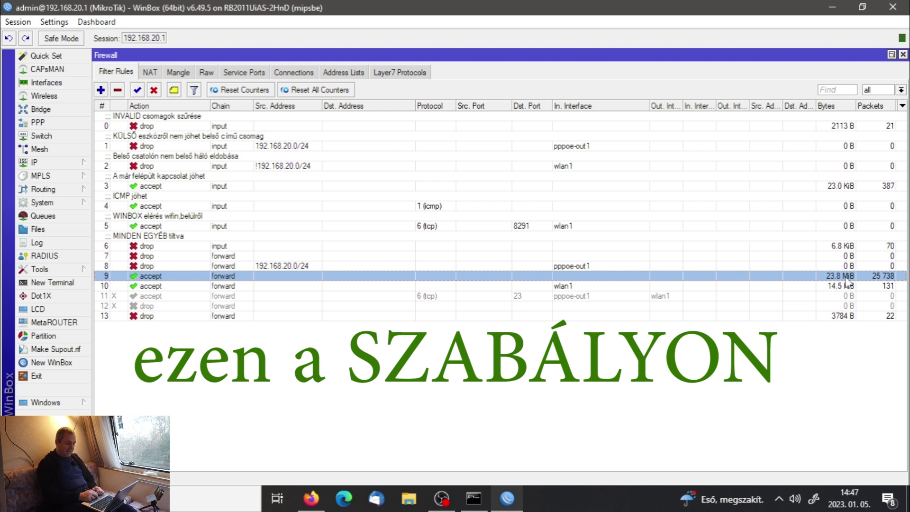
Check the action of disabled forward drop rule 12, remove that rule, and select the remaining final forward drop rule.
click(815, 287)
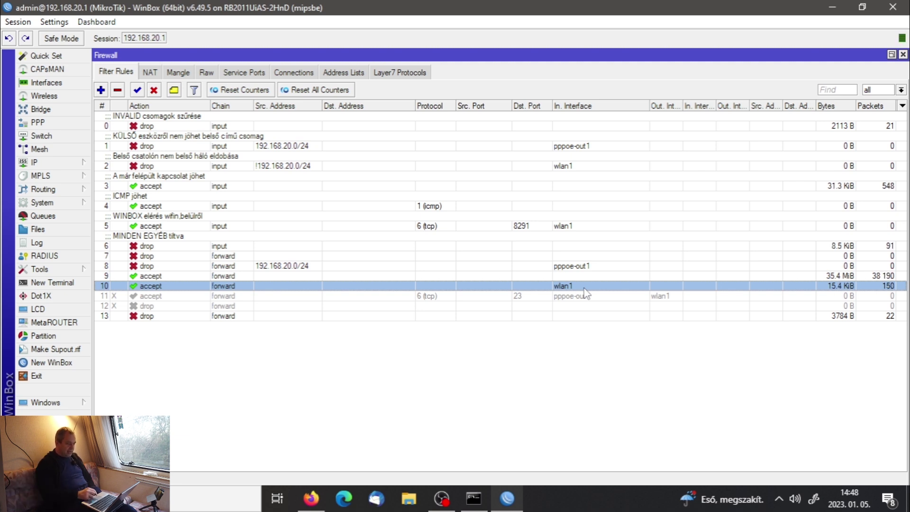
click(582, 297)
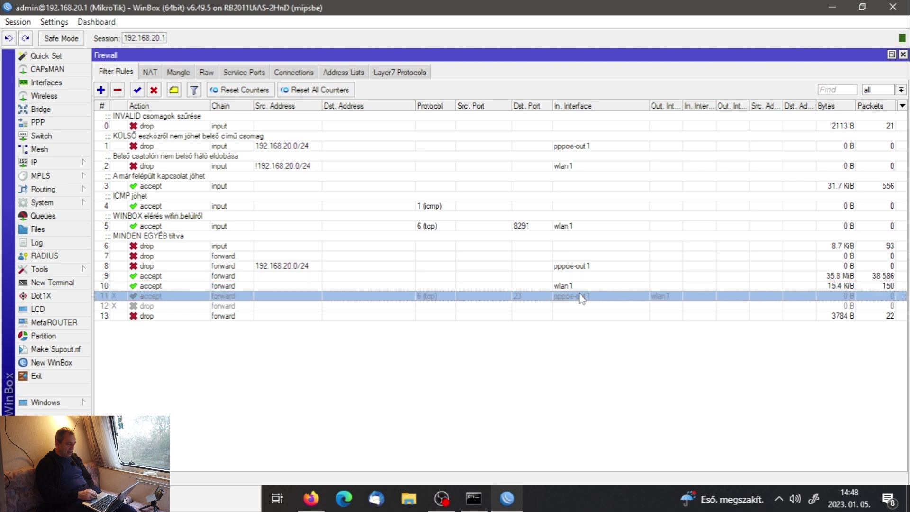
click(555, 308)
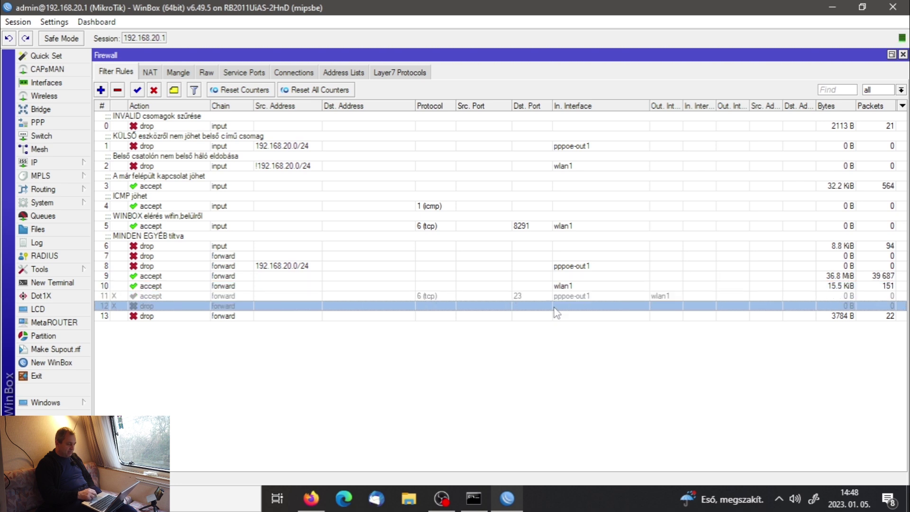
double_click(555, 309)
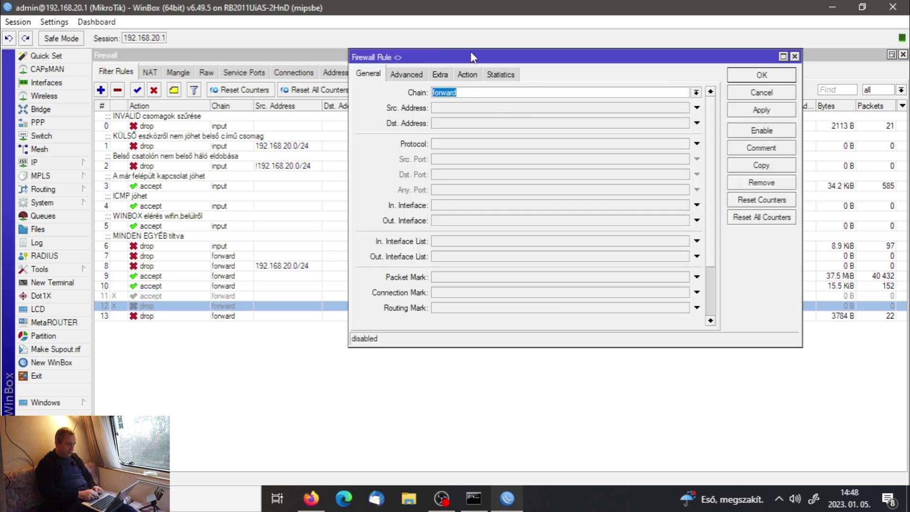
click(468, 75)
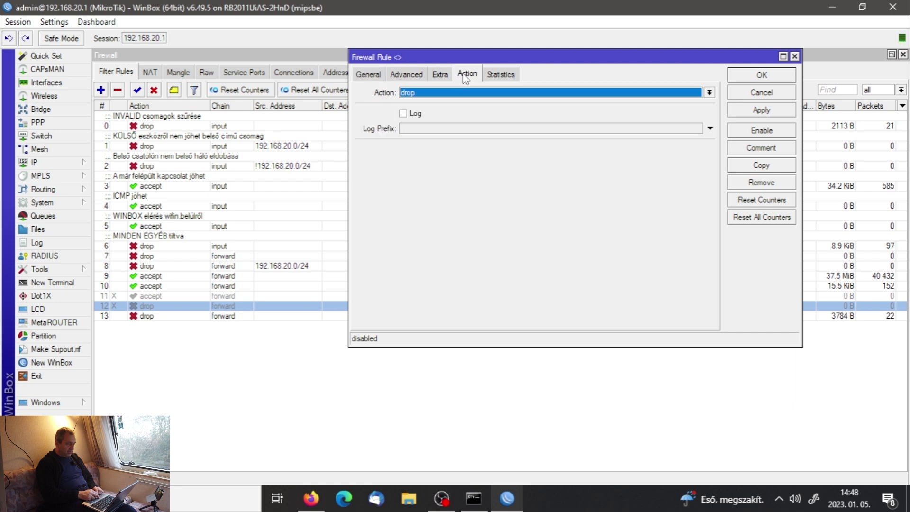
click(777, 92)
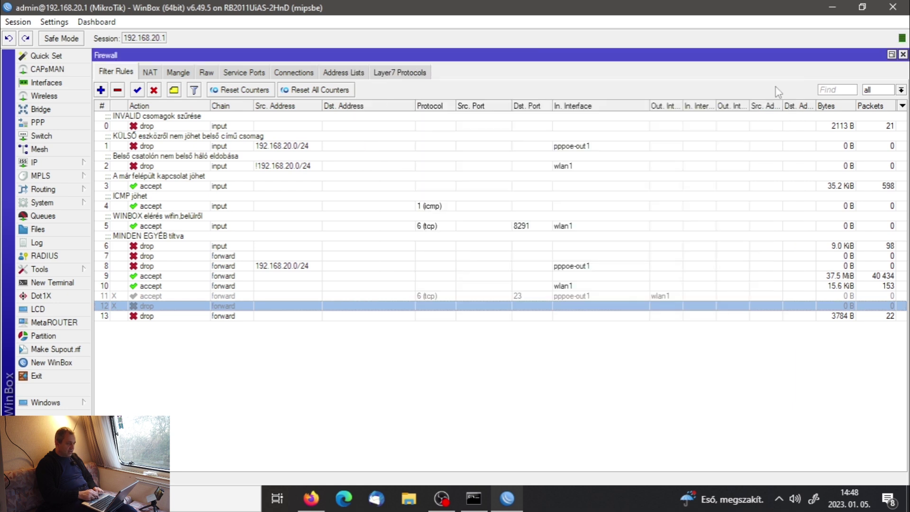
click(119, 91)
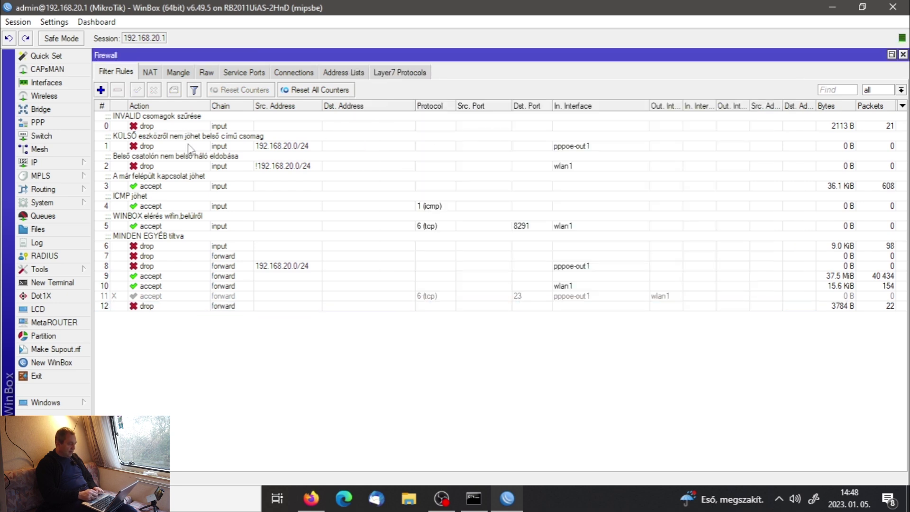
click(306, 308)
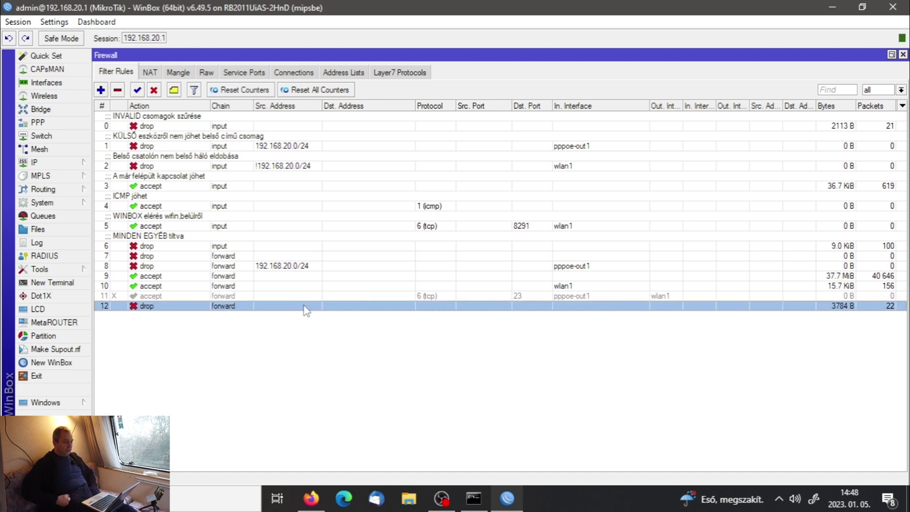
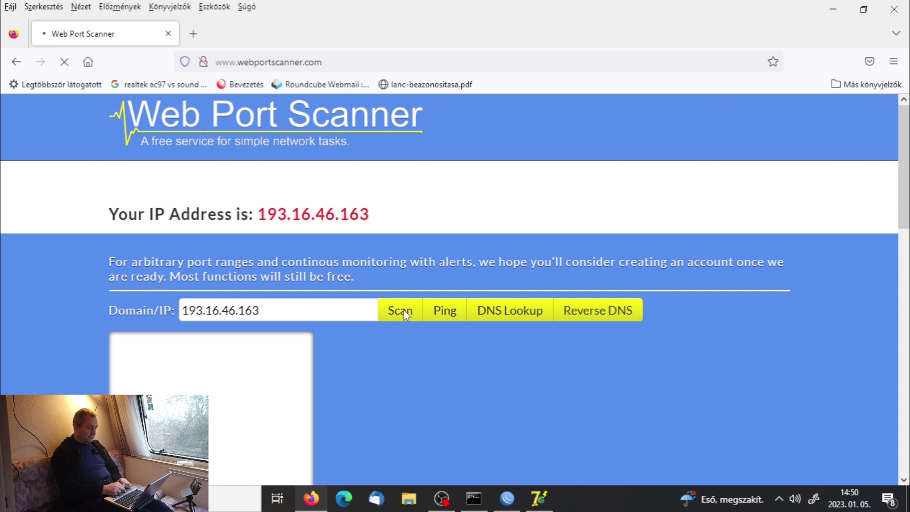
Examine the Web Port Scanner results for the router's public IP address, going through the whole list of ports.
scroll(450, 289, down, 1)
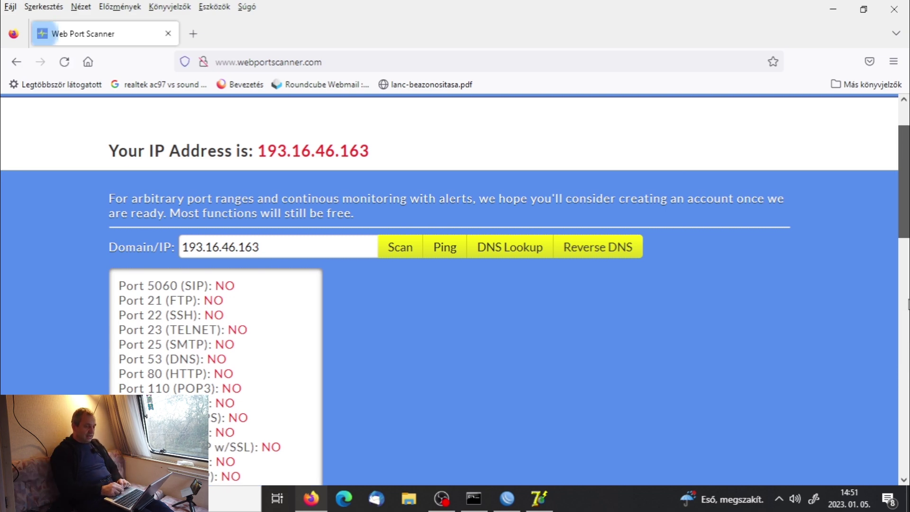
scroll(908, 294, down, 7)
scroll(908, 301, up, 4)
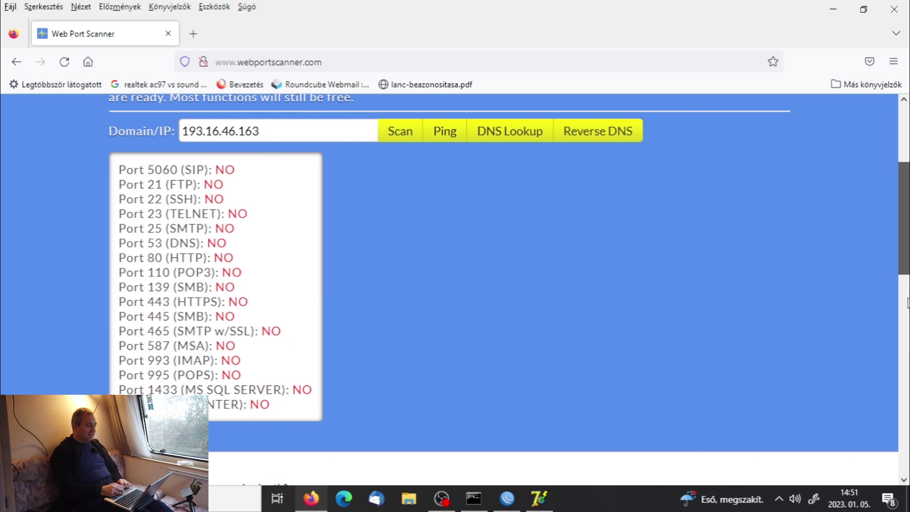
scroll(907, 301, up, 1)
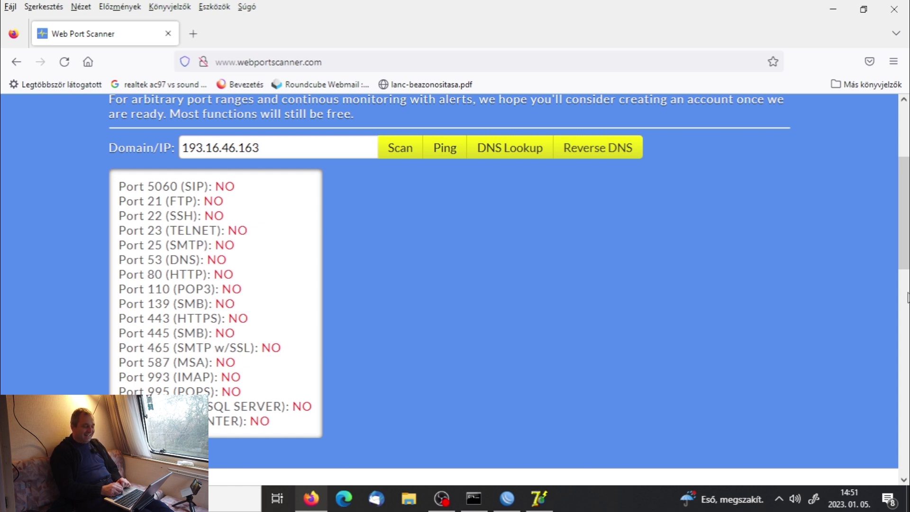
mouse_move(539, 500)
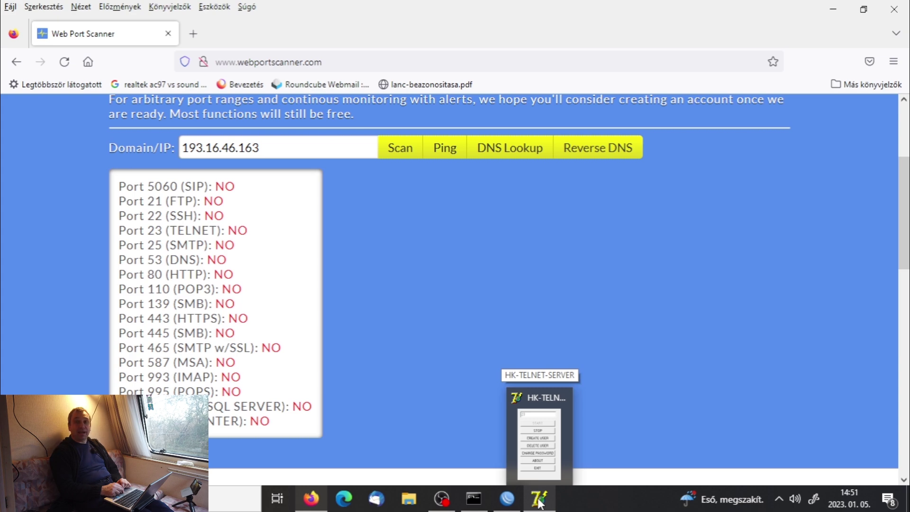
Return to WinBox and enable the disabled dst-nat rule for TCP port 80 on pppoe-out1 among the firewall's NAT rules.
click(510, 503)
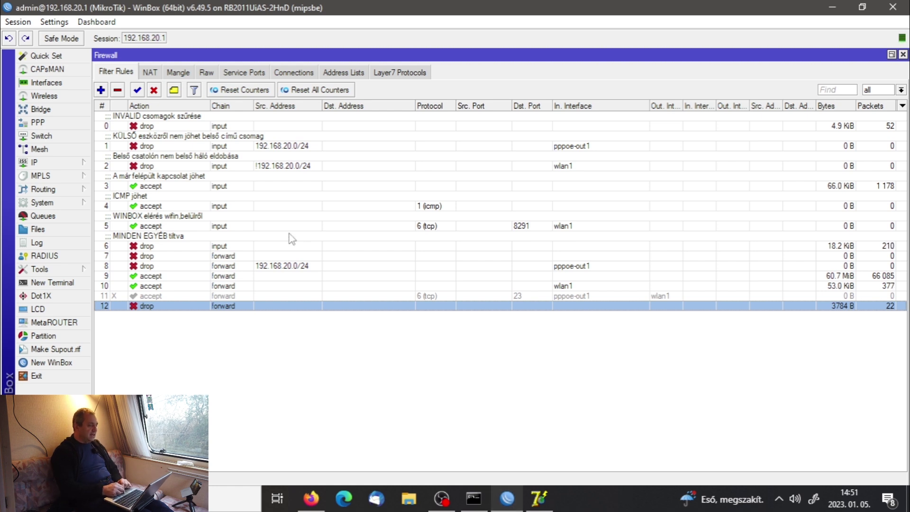
click(153, 73)
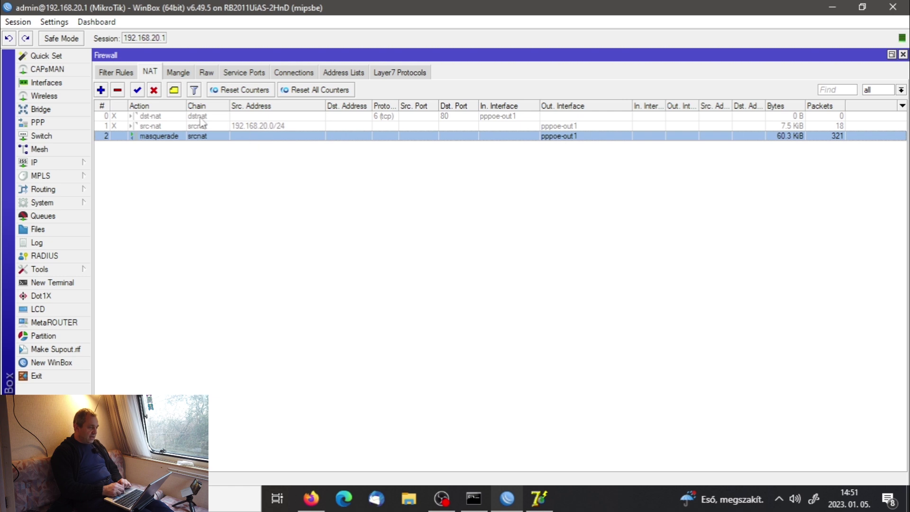
click(171, 135)
click(182, 126)
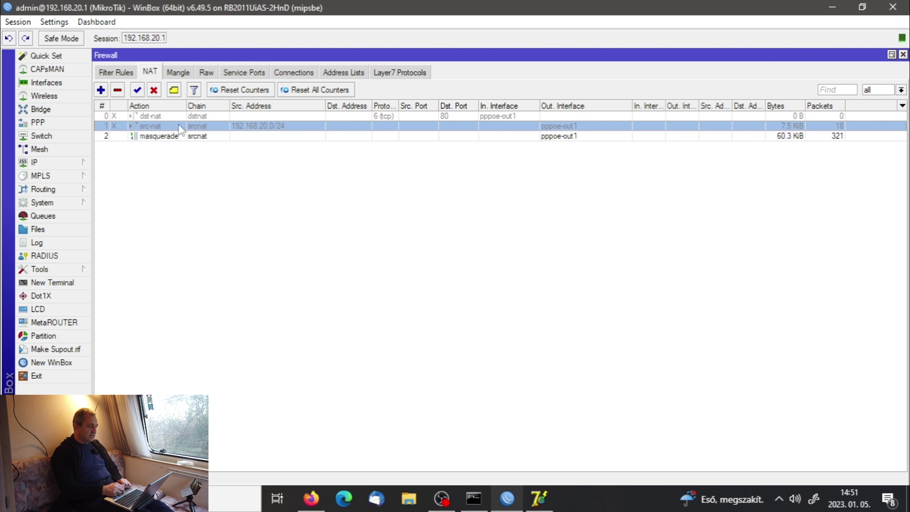
click(177, 118)
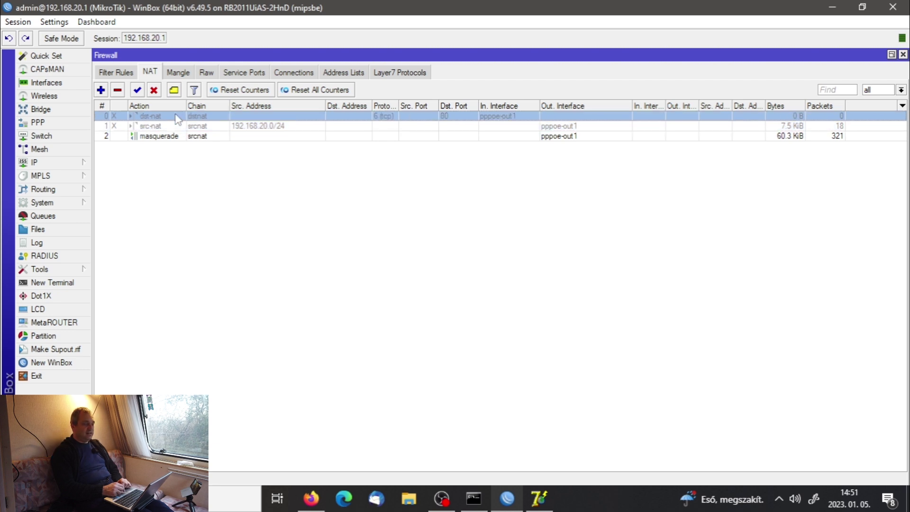
click(137, 90)
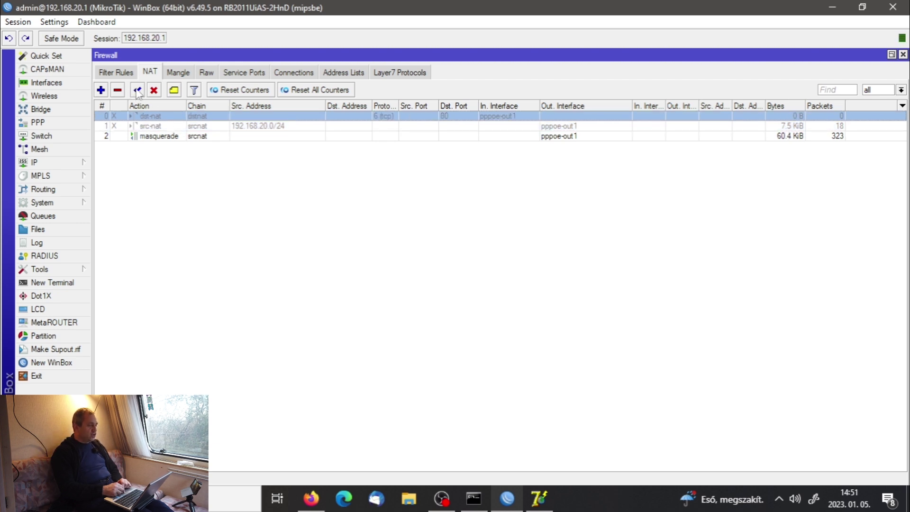
Check the dst-nat rule's port, incoming interface and forwarding target settings without modifying them, and bring up the HK-TELNET-SERVER window.
double_click(295, 118)
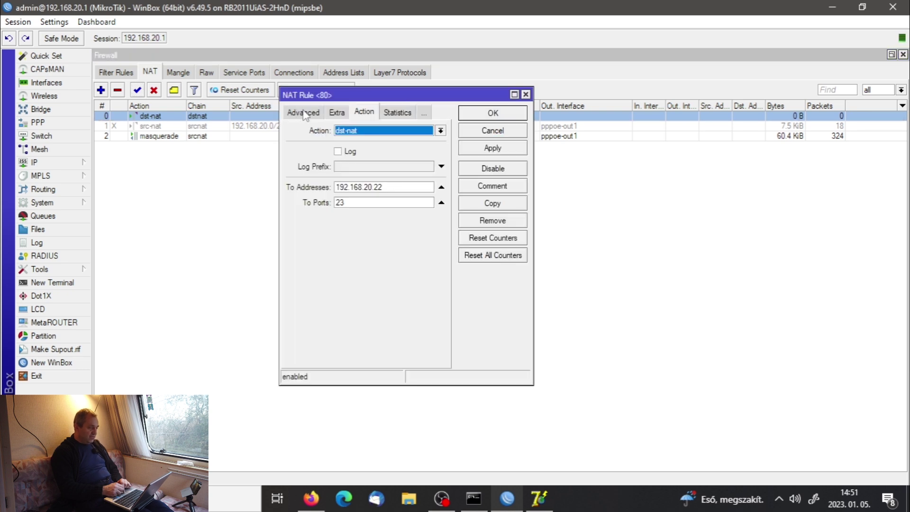
click(304, 115)
click(302, 113)
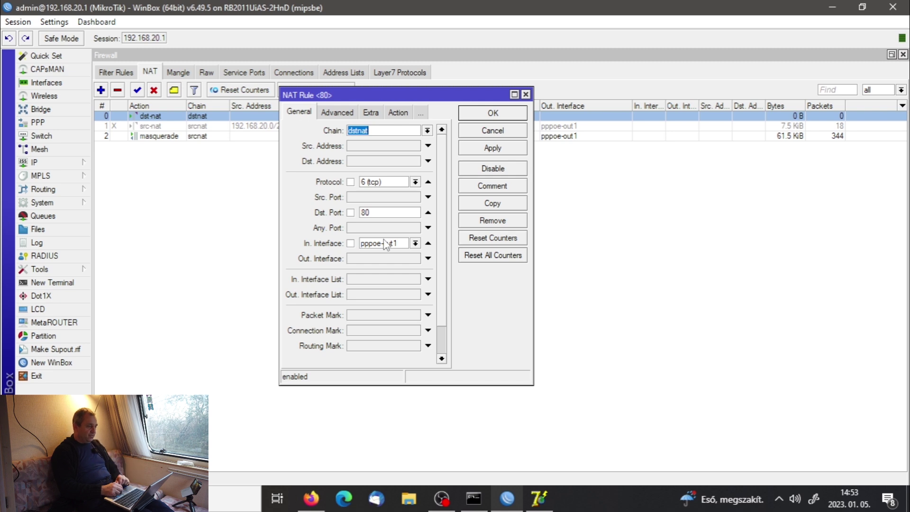
click(337, 113)
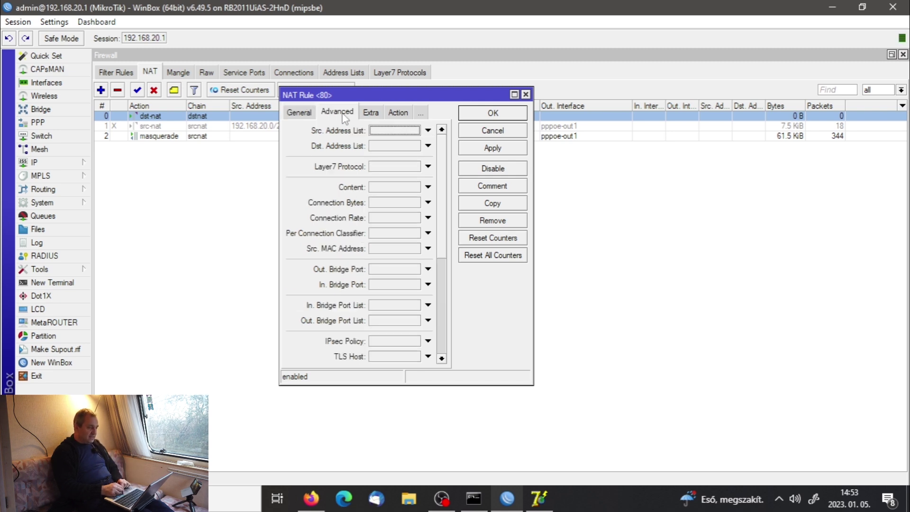
click(369, 113)
click(373, 112)
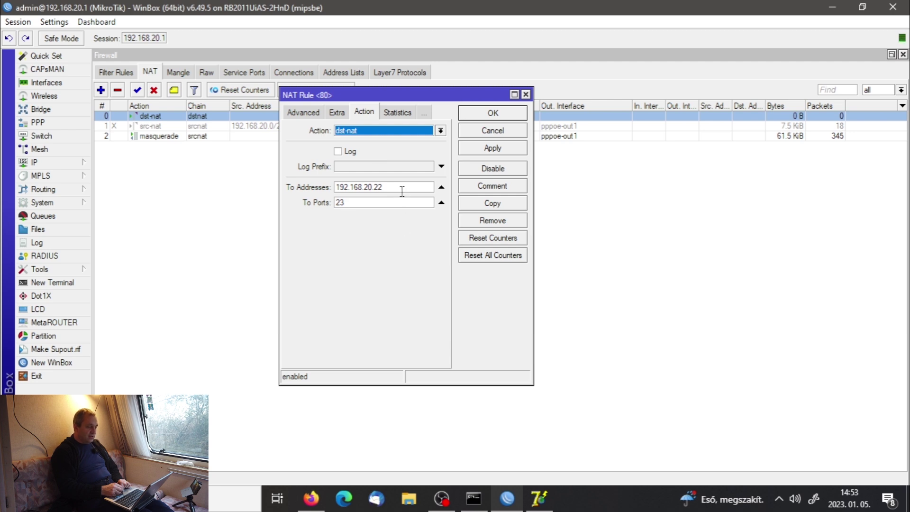
mouse_move(402, 191)
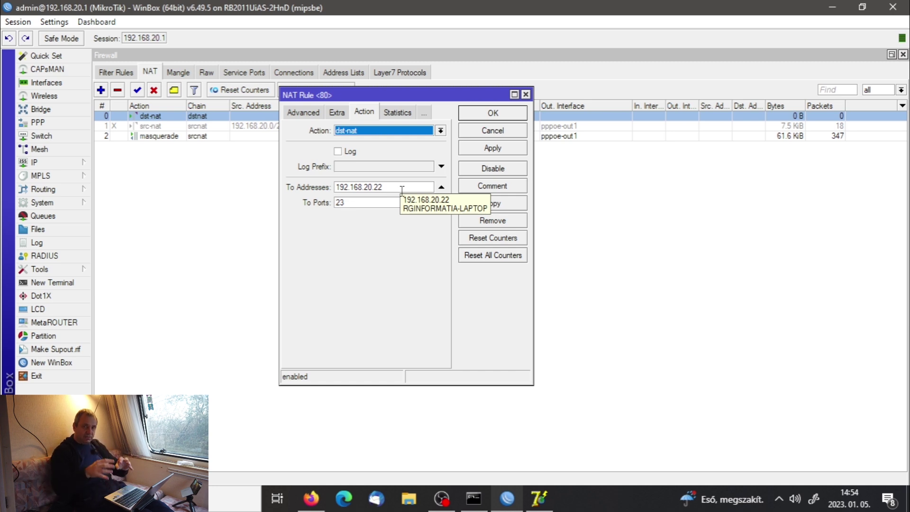
click(502, 115)
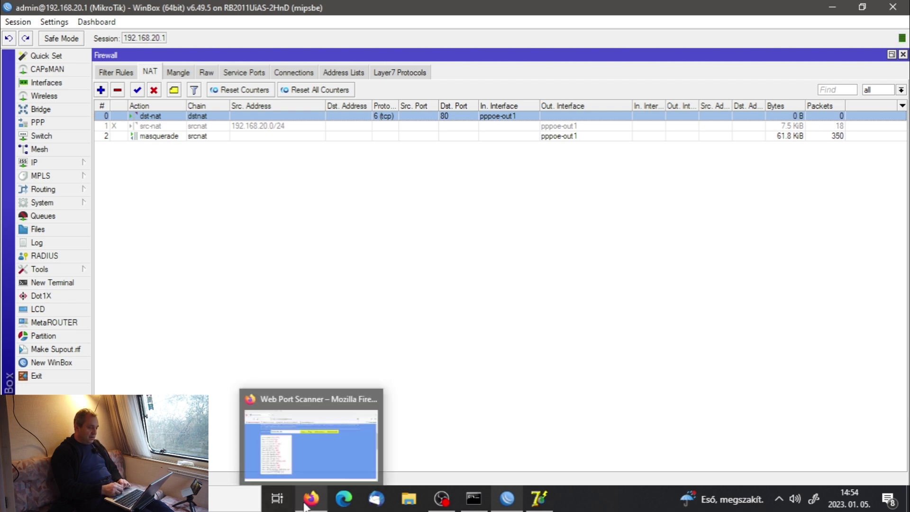
click(552, 506)
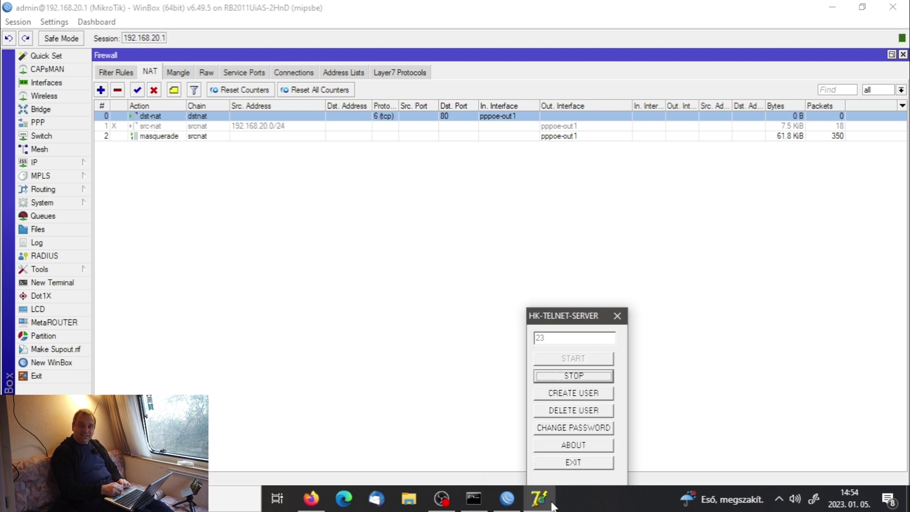
Switch to Firefox and rescan the ports of 193.16.46.163 in Web Port Scanner, checking the port 80 result.
click(312, 505)
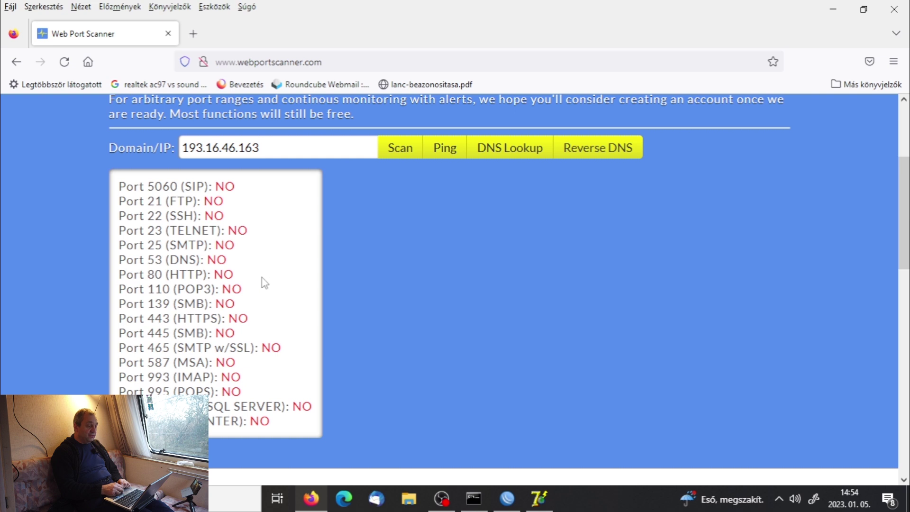
click(411, 150)
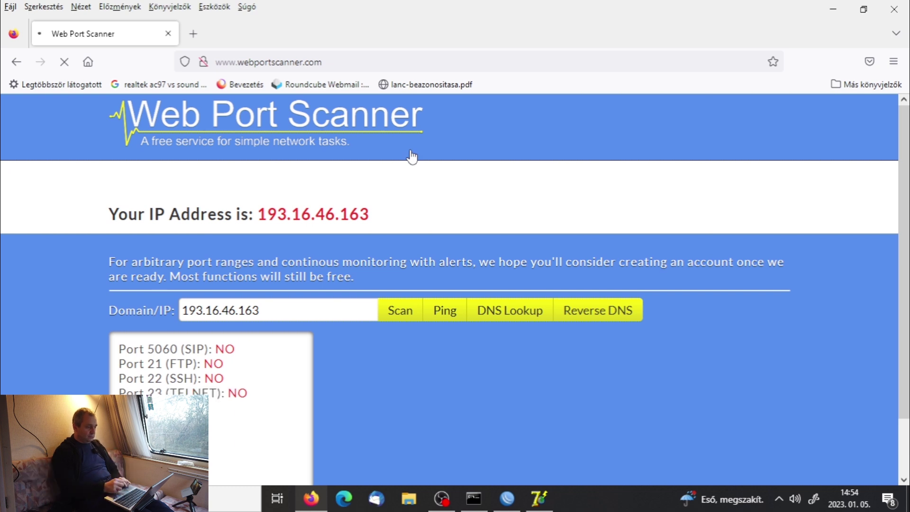
scroll(906, 260, down, 2)
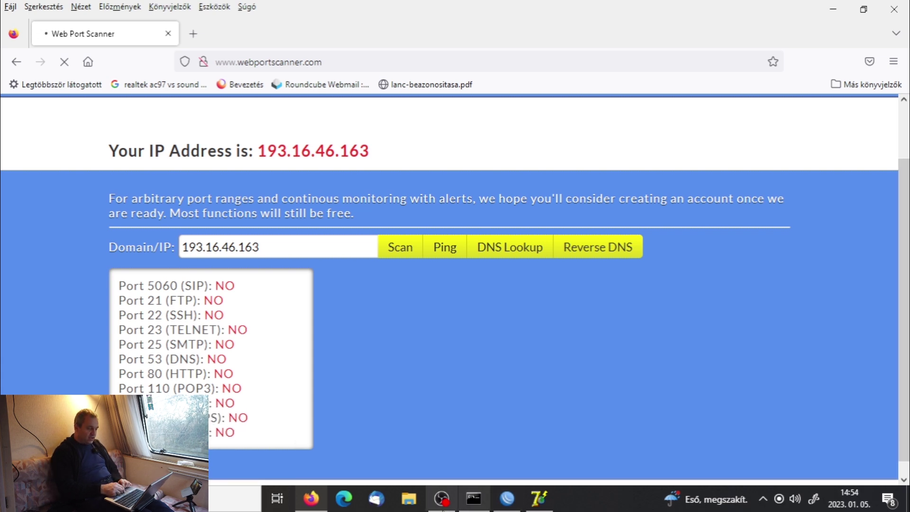
Return to WinBox and enable the disabled forward accept rule for TCP port 23 from pppoe-out1 to wlan1.
click(508, 505)
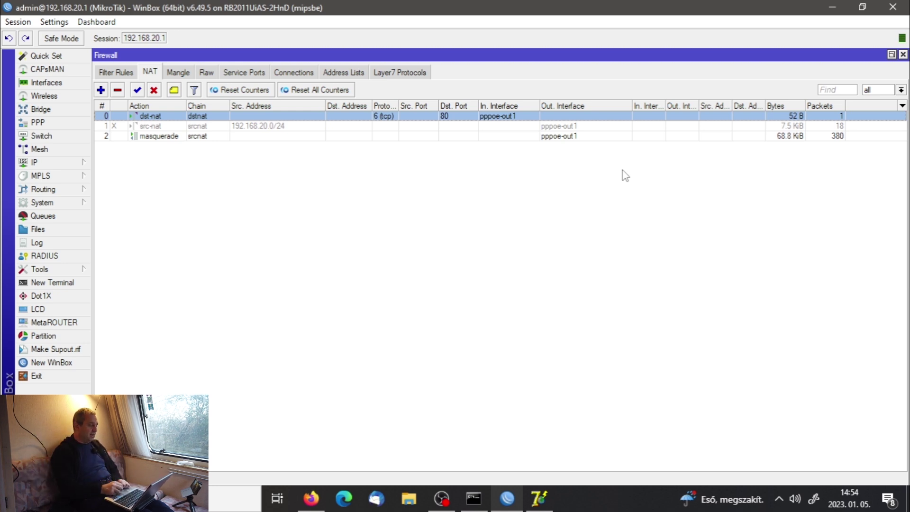
click(111, 76)
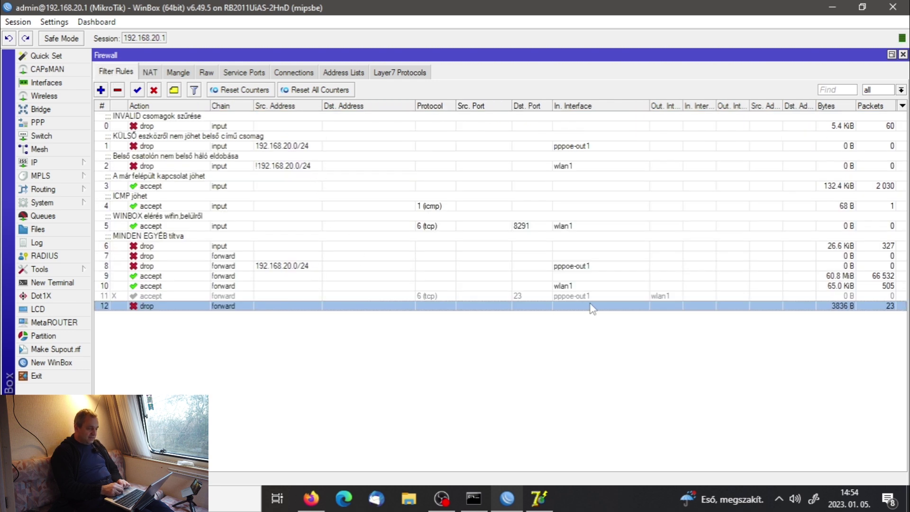
click(589, 286)
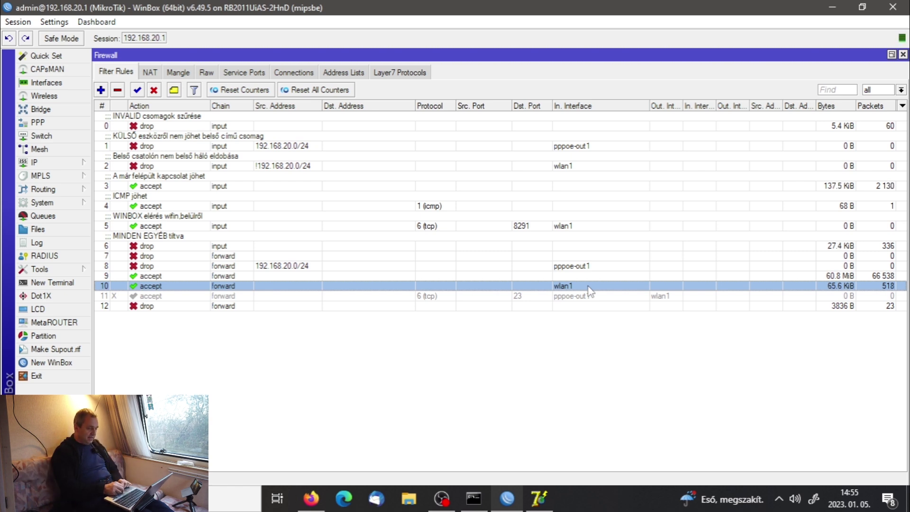
click(581, 297)
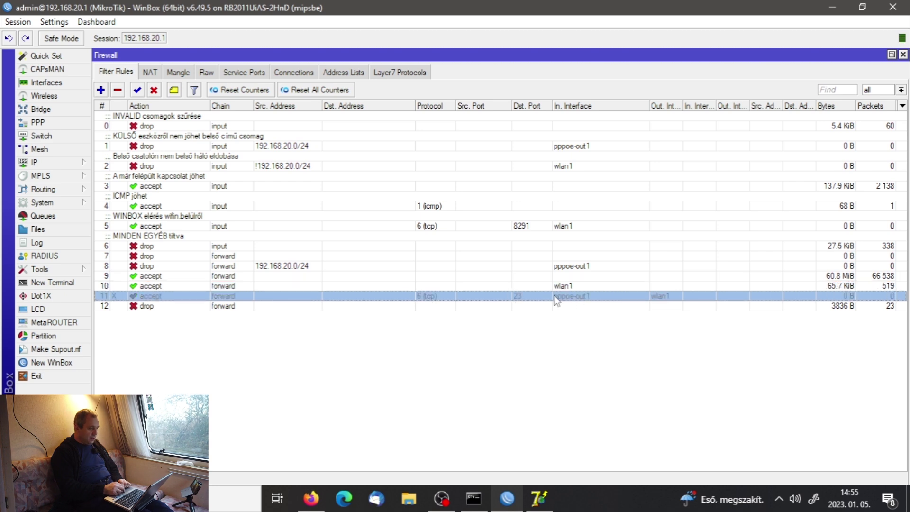
click(137, 90)
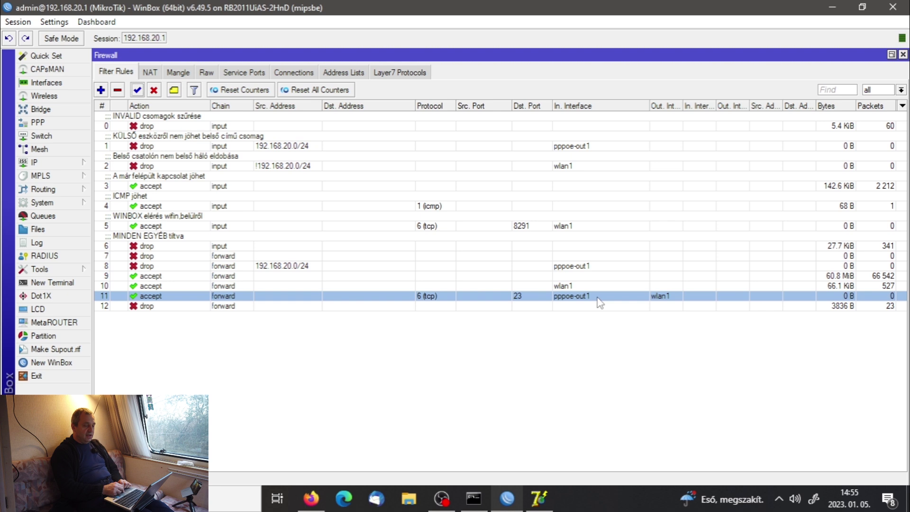
Check the general and action settings of the port 23 forward accept rule without modifying them.
double_click(667, 299)
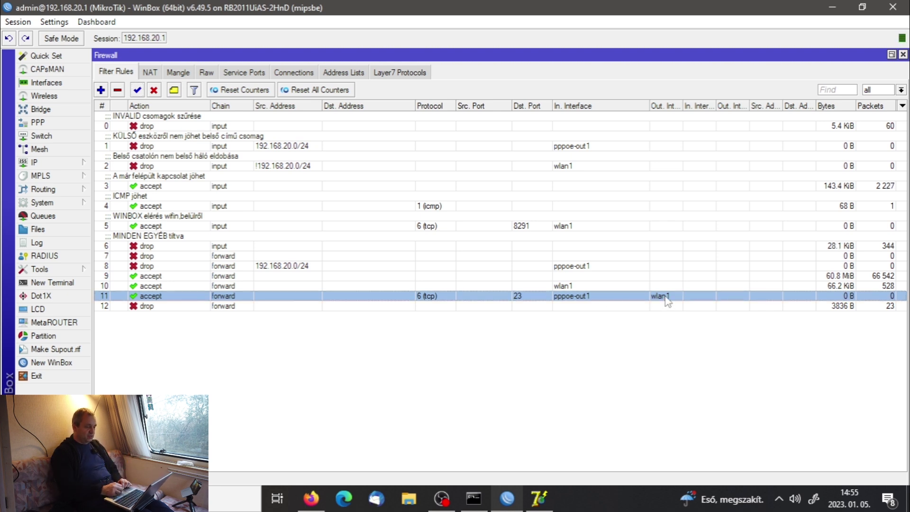
click(366, 76)
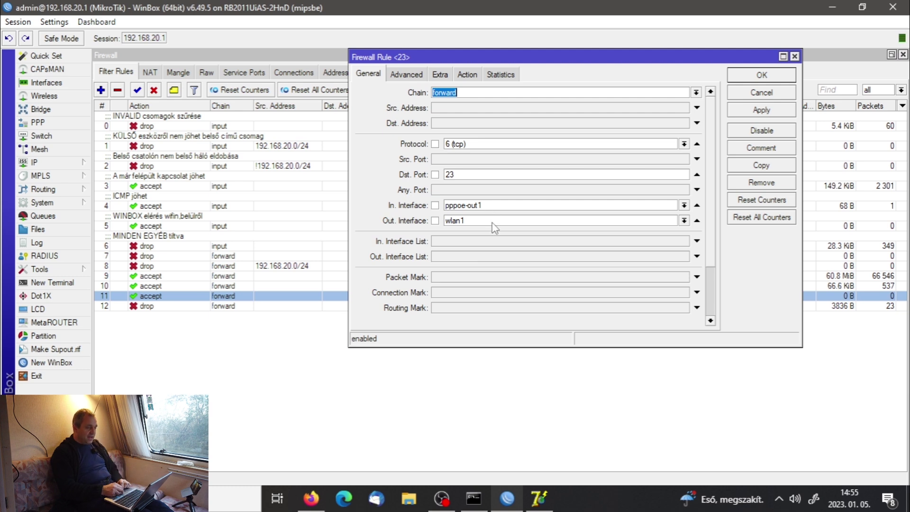
click(463, 75)
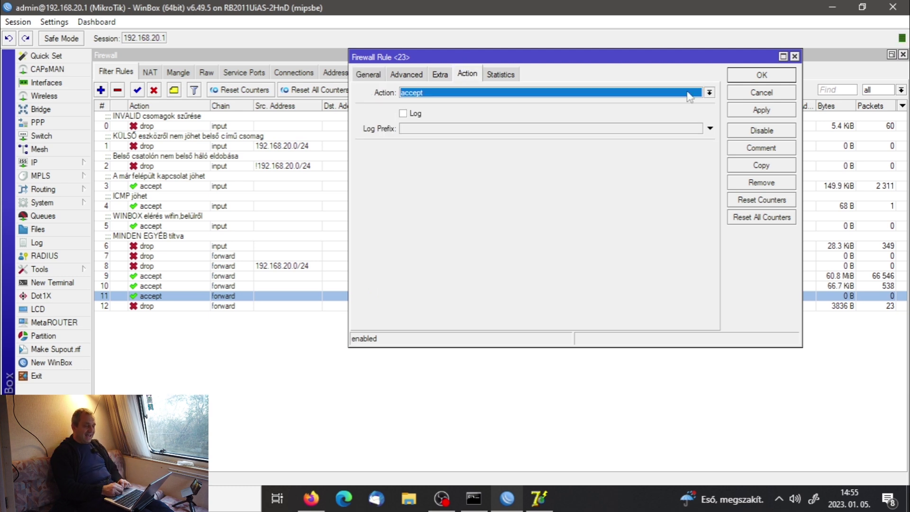
click(754, 95)
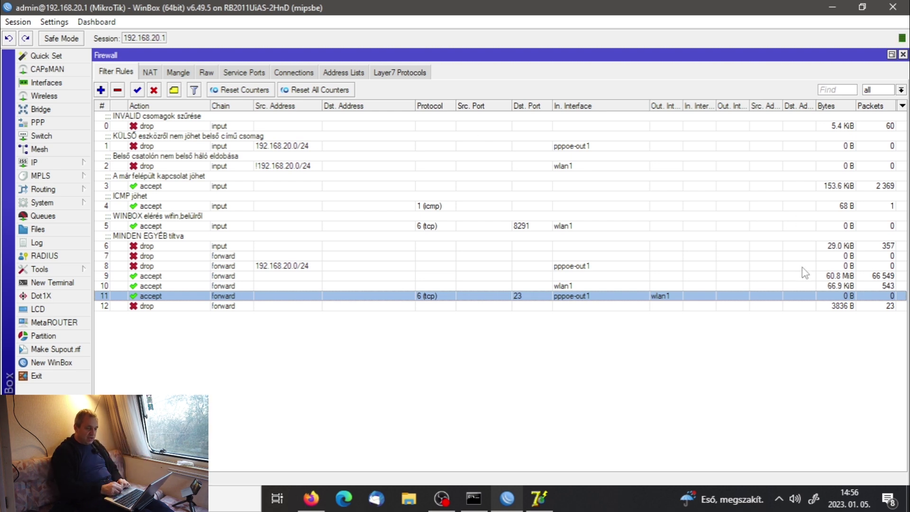
Rescan 193.16.46.163 in Firefox's Web Port Scanner, and check the NAT and filter rule packet counters in WinBox.
click(149, 71)
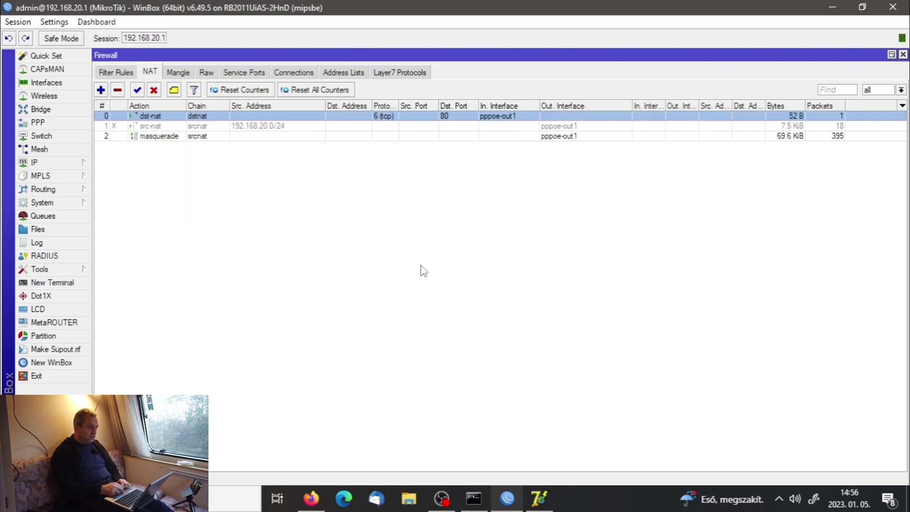
click(311, 498)
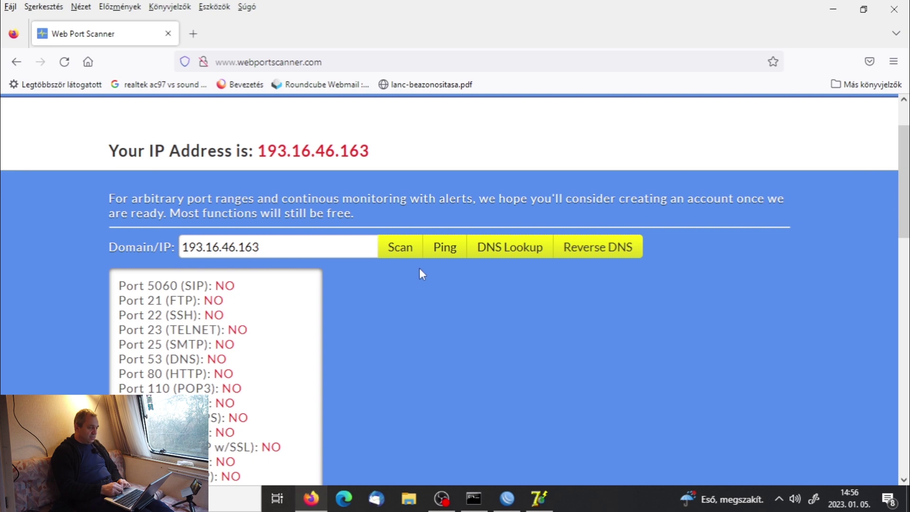
click(411, 251)
scroll(455, 285, down, 2)
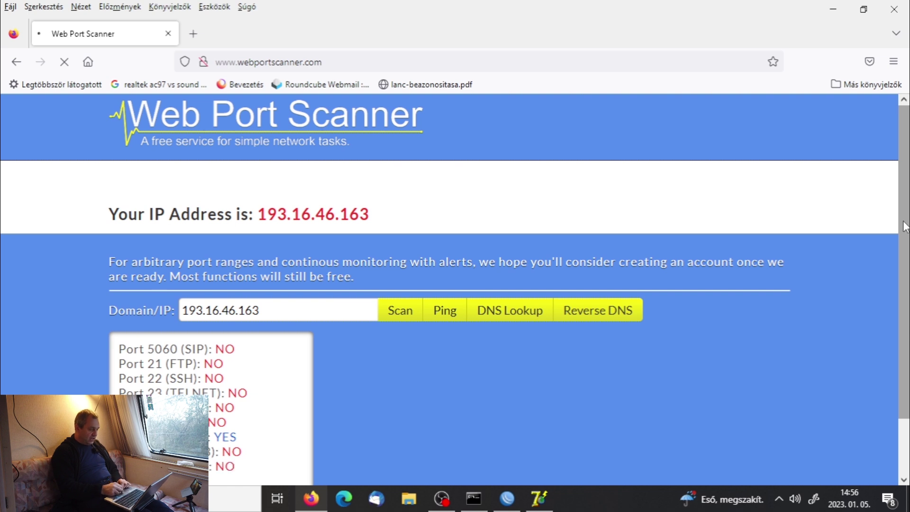
scroll(904, 216, down, 2)
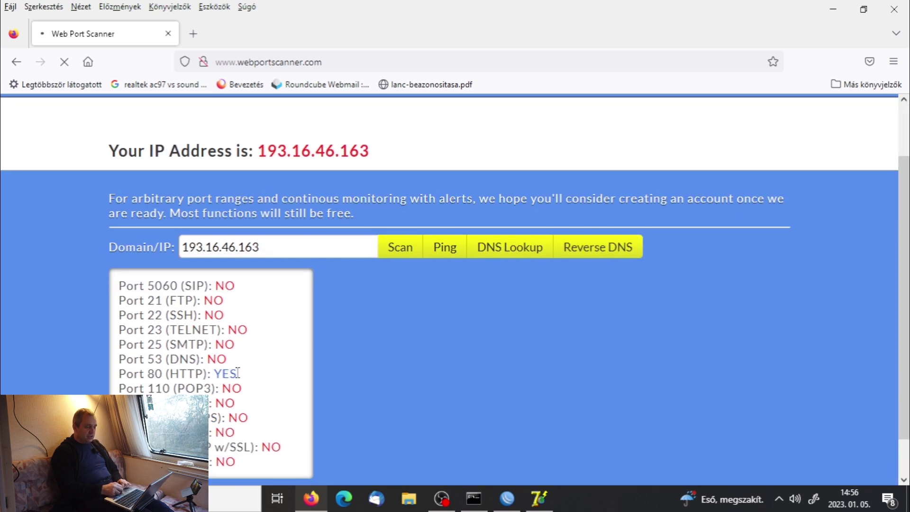
click(508, 498)
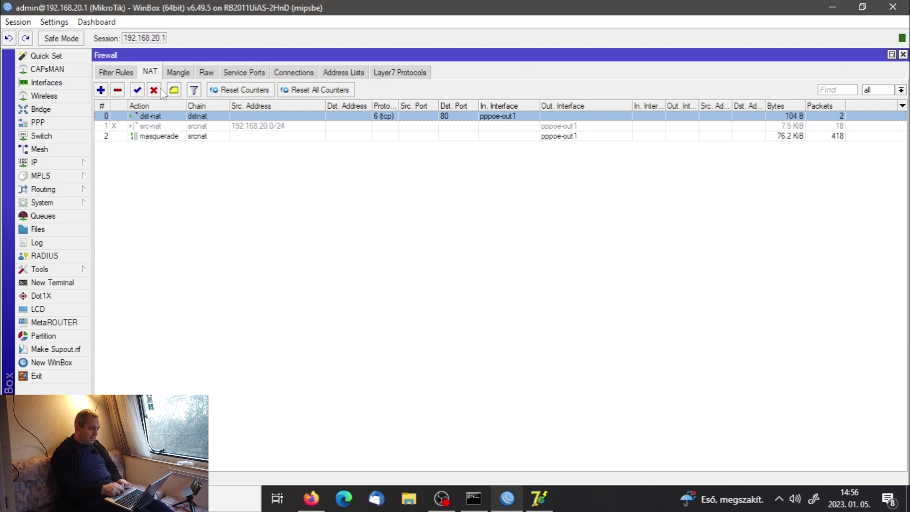
click(115, 72)
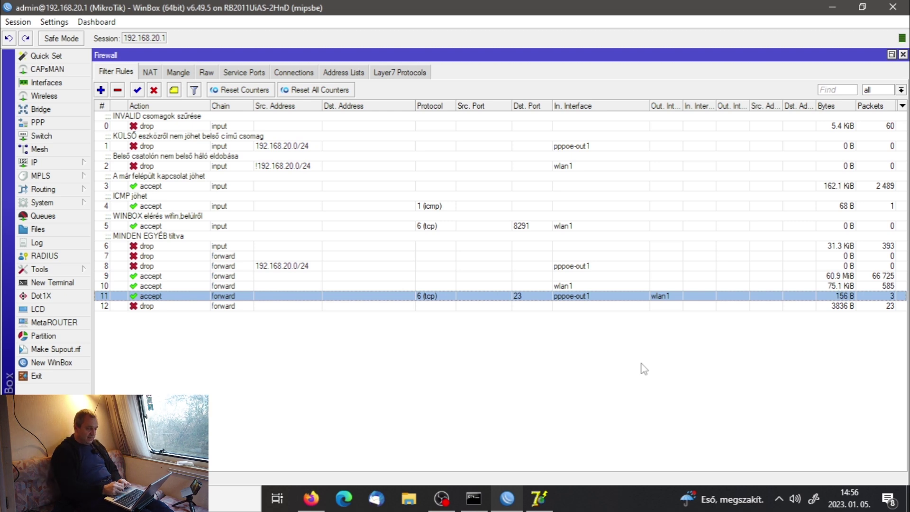
Stop the Telnet server in HK-TELNET-SERVER and rescan the ports of 193.16.46.163 in Web Port Scanner.
click(539, 498)
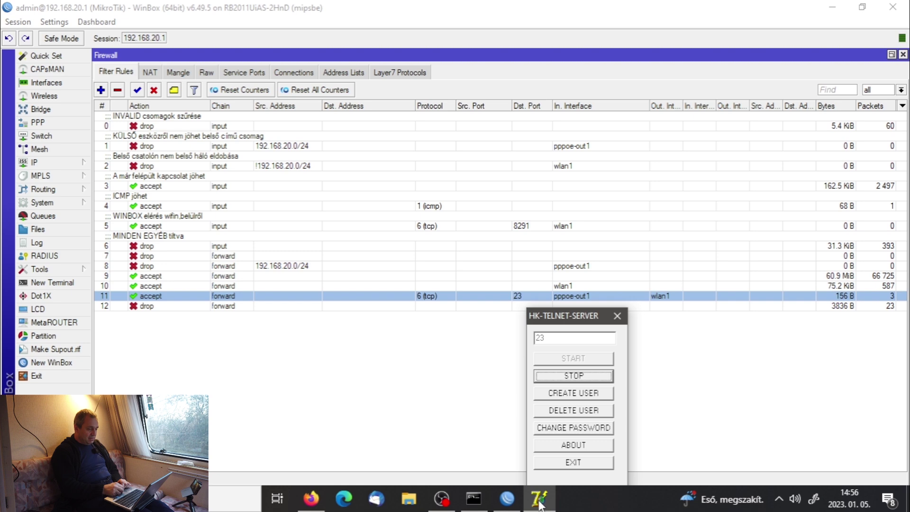
click(584, 379)
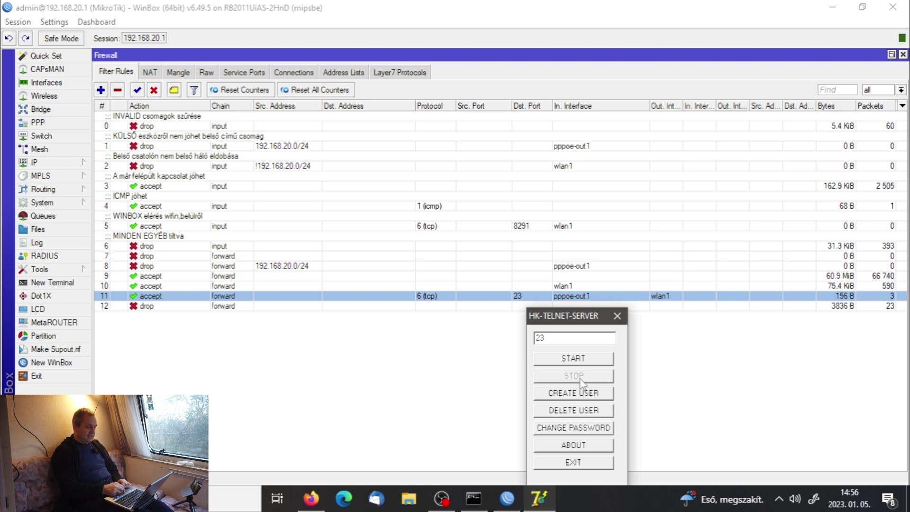
click(311, 498)
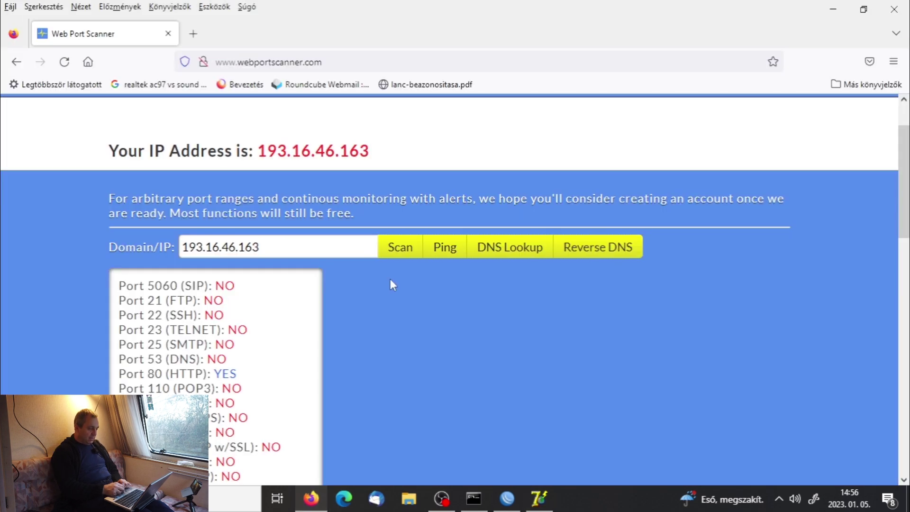
click(412, 235)
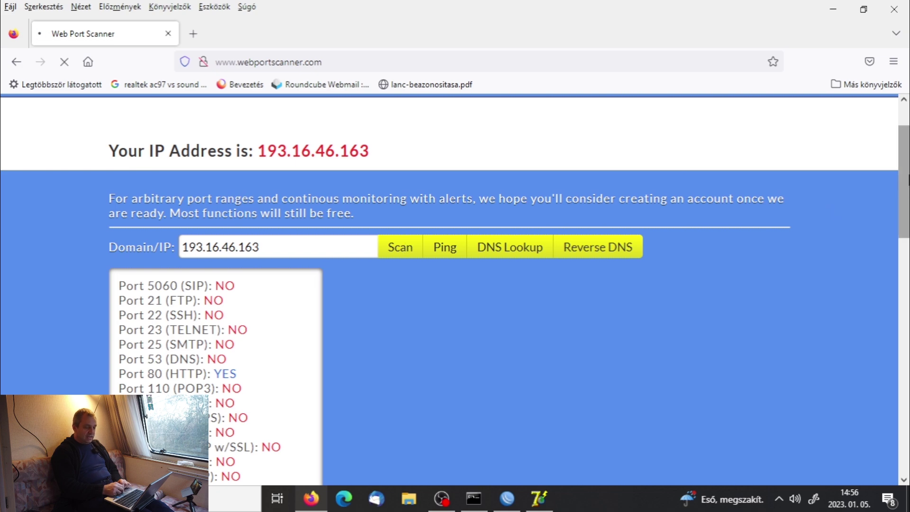
scroll(903, 228, down, 3)
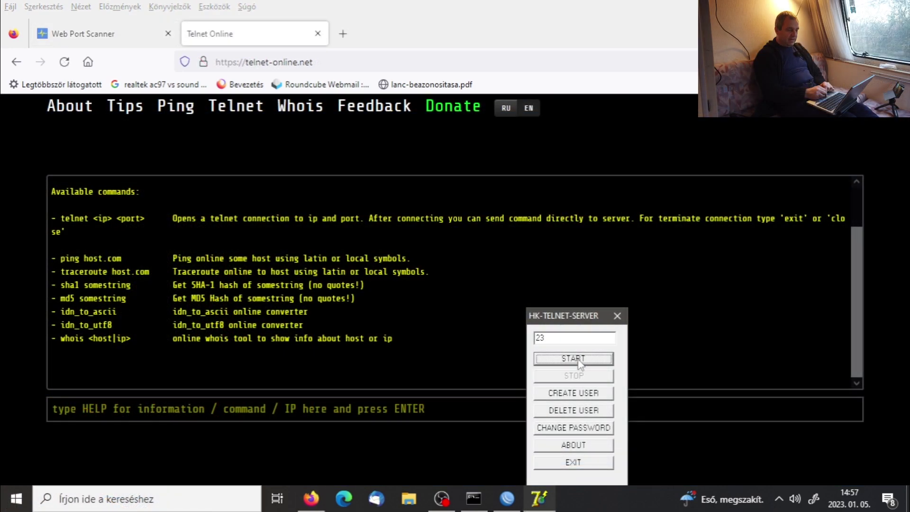
Start the Telnet server on port 23 and connect to 193.16.46.163 on port 80 from the Telnet Online page.
click(579, 360)
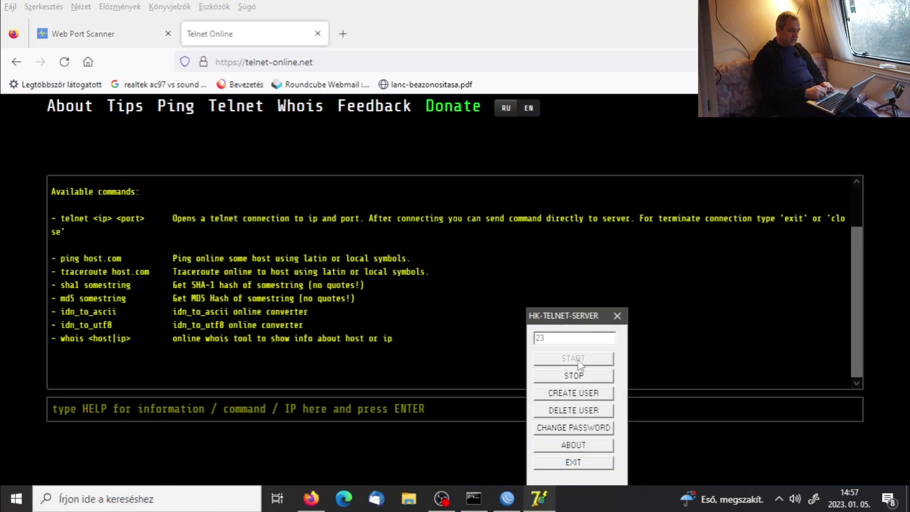
click(409, 416)
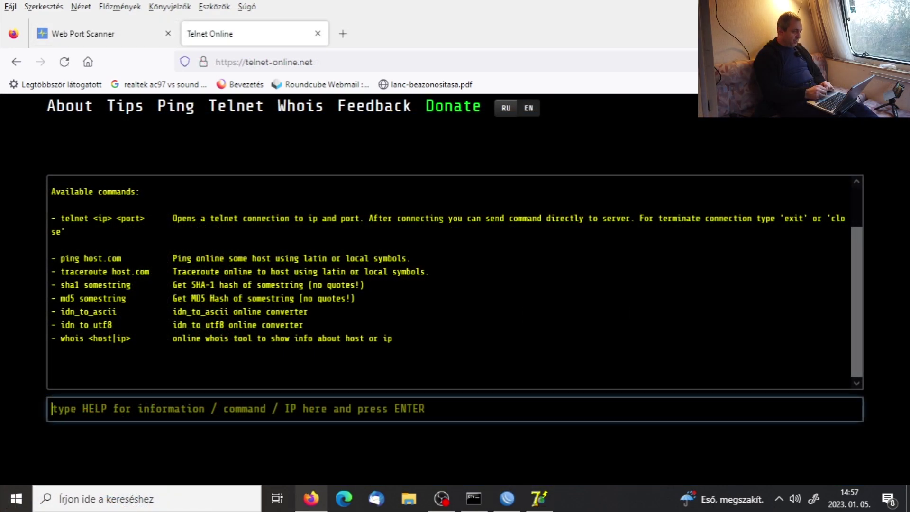
click(101, 31)
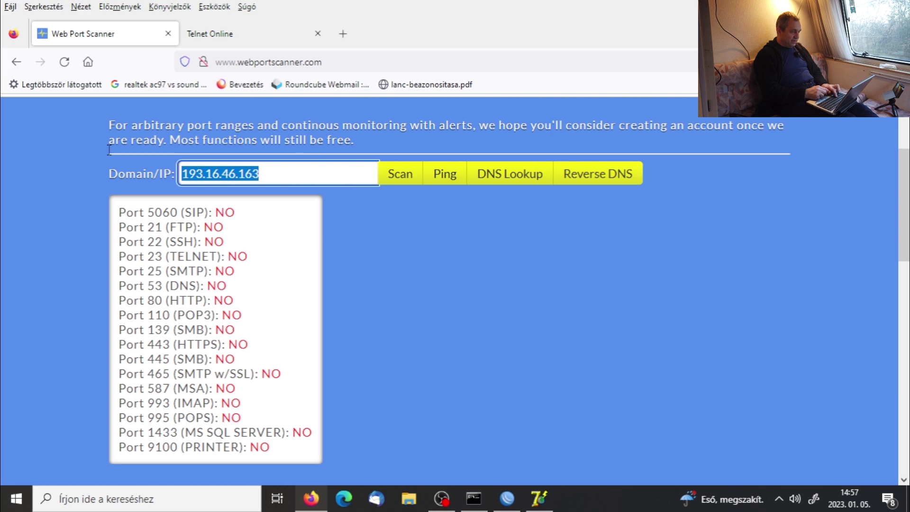
click(302, 41)
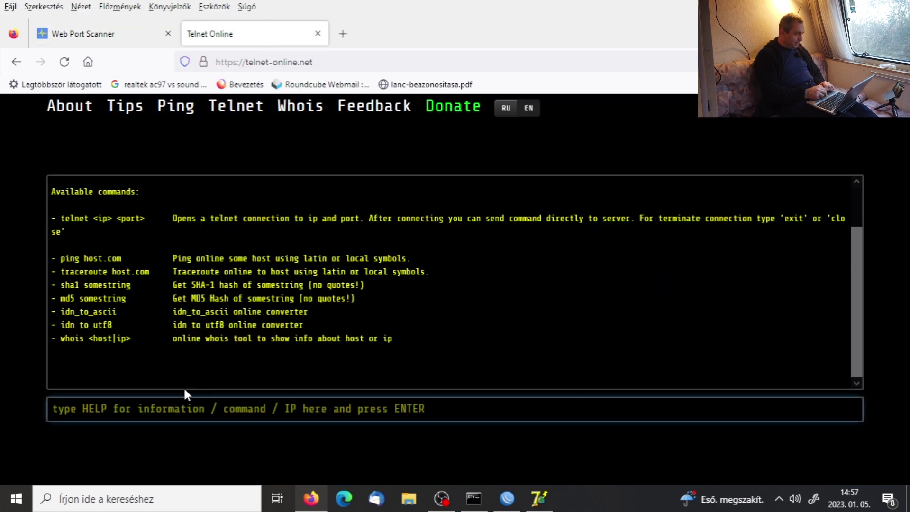
text(telnet)
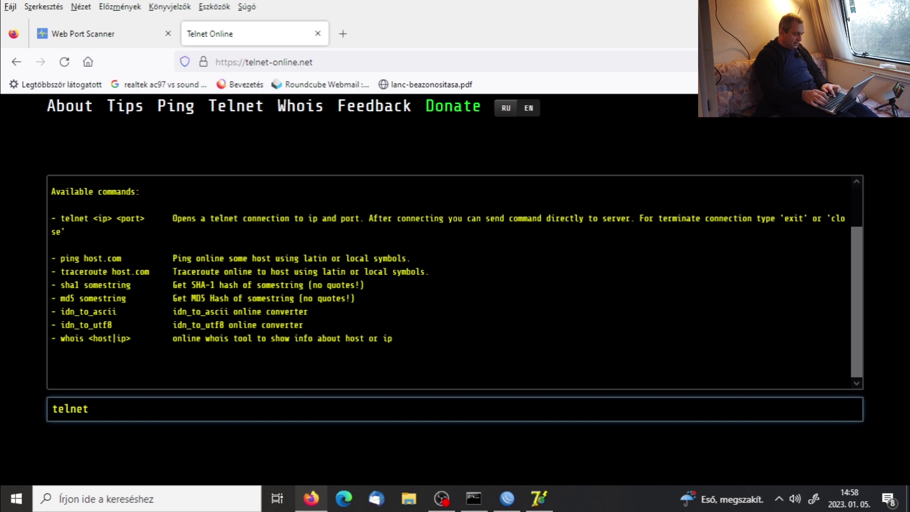
text(193.16.46.163)
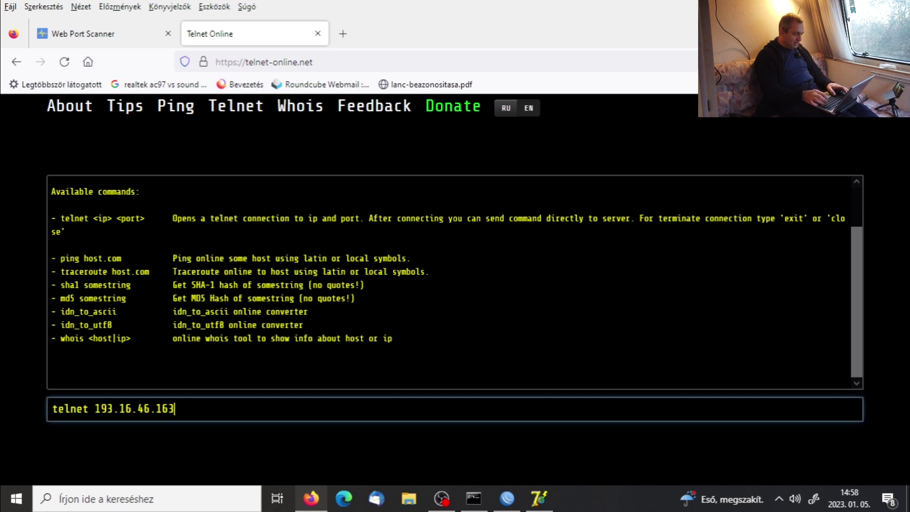
text(80)
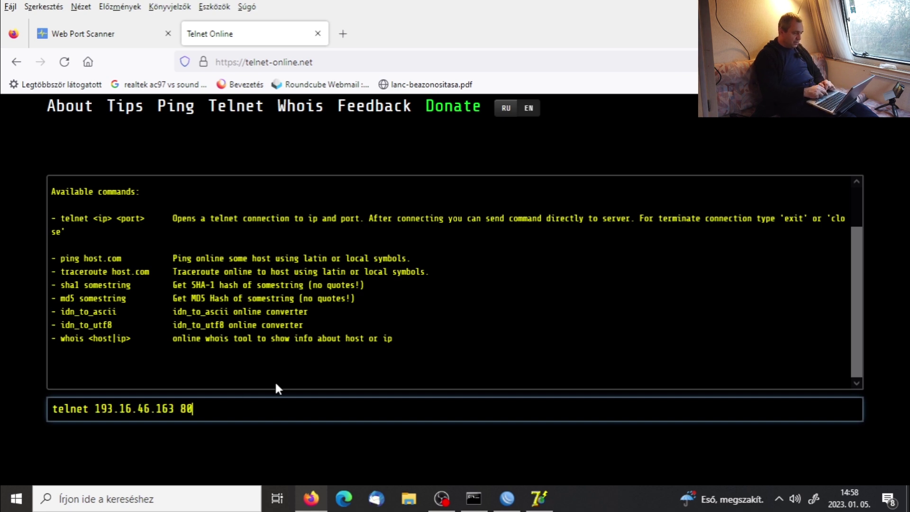
key(Return)
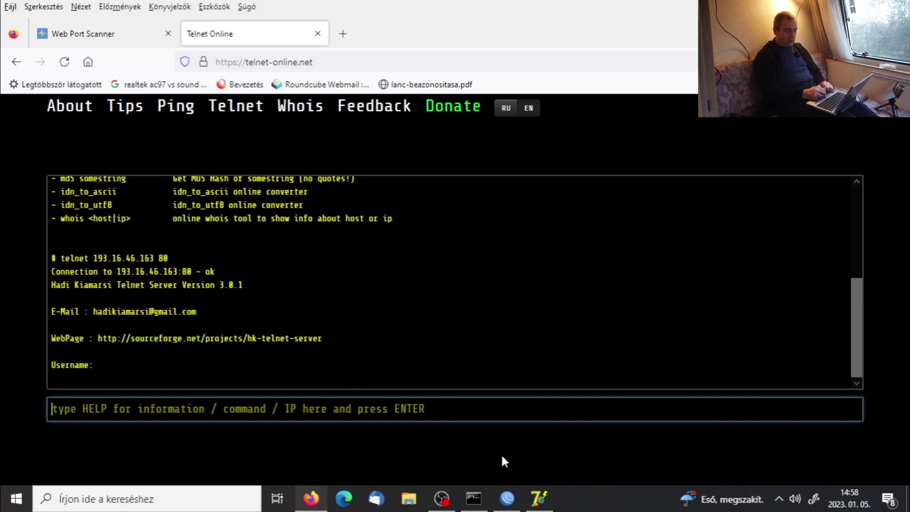
Stop the Telnet server in HK-TELNET-SERVER and return to the Telnet Online page in Firefox.
click(541, 500)
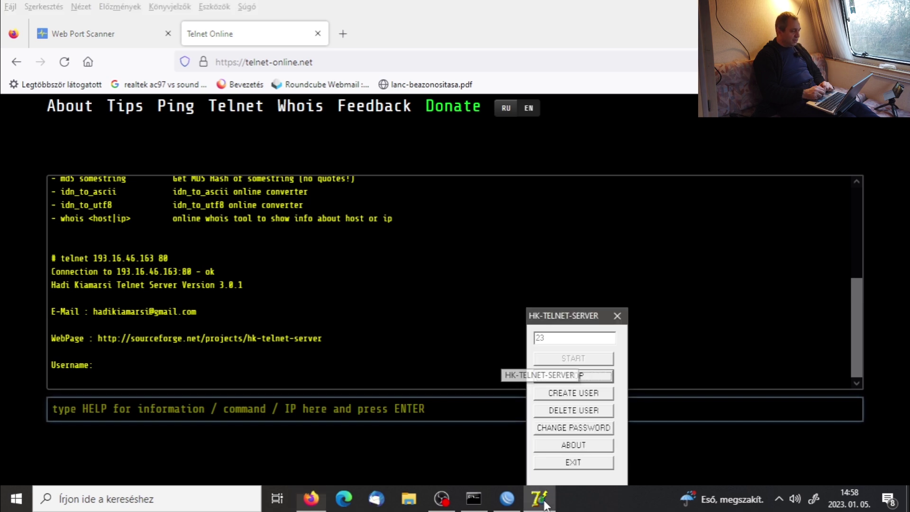
click(595, 380)
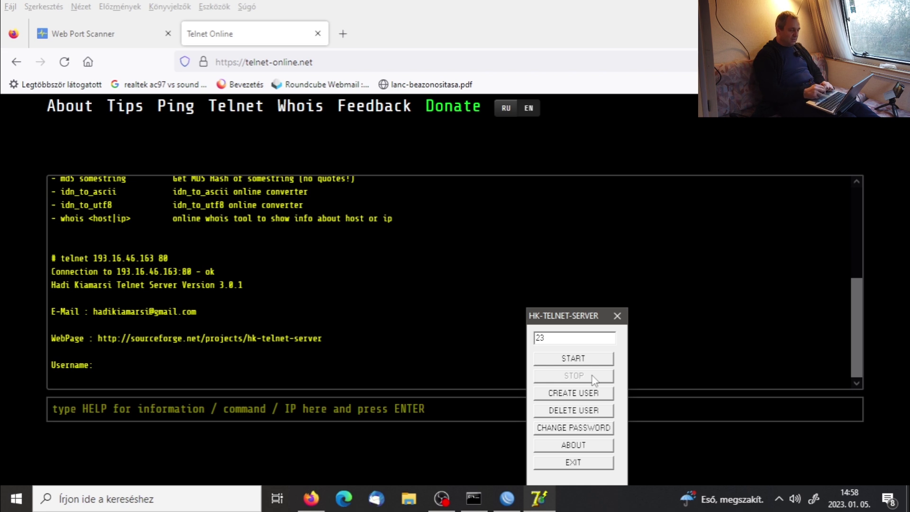
click(390, 328)
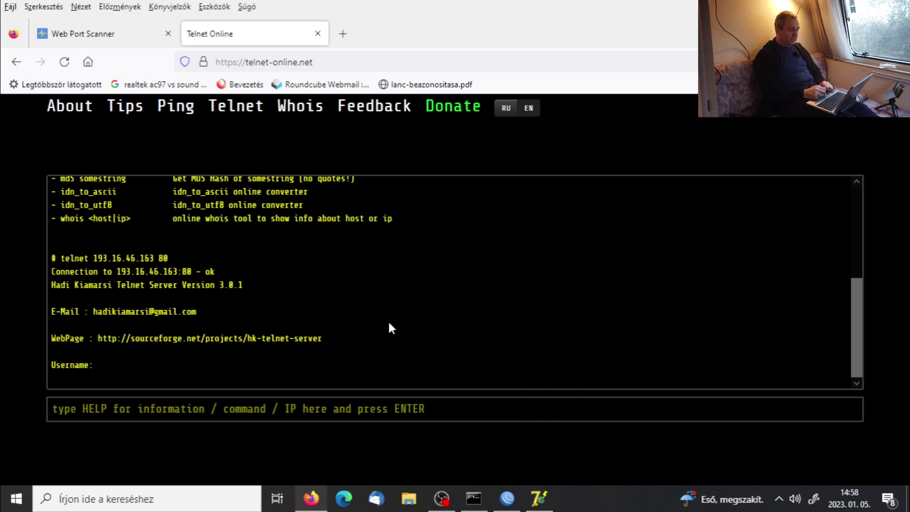